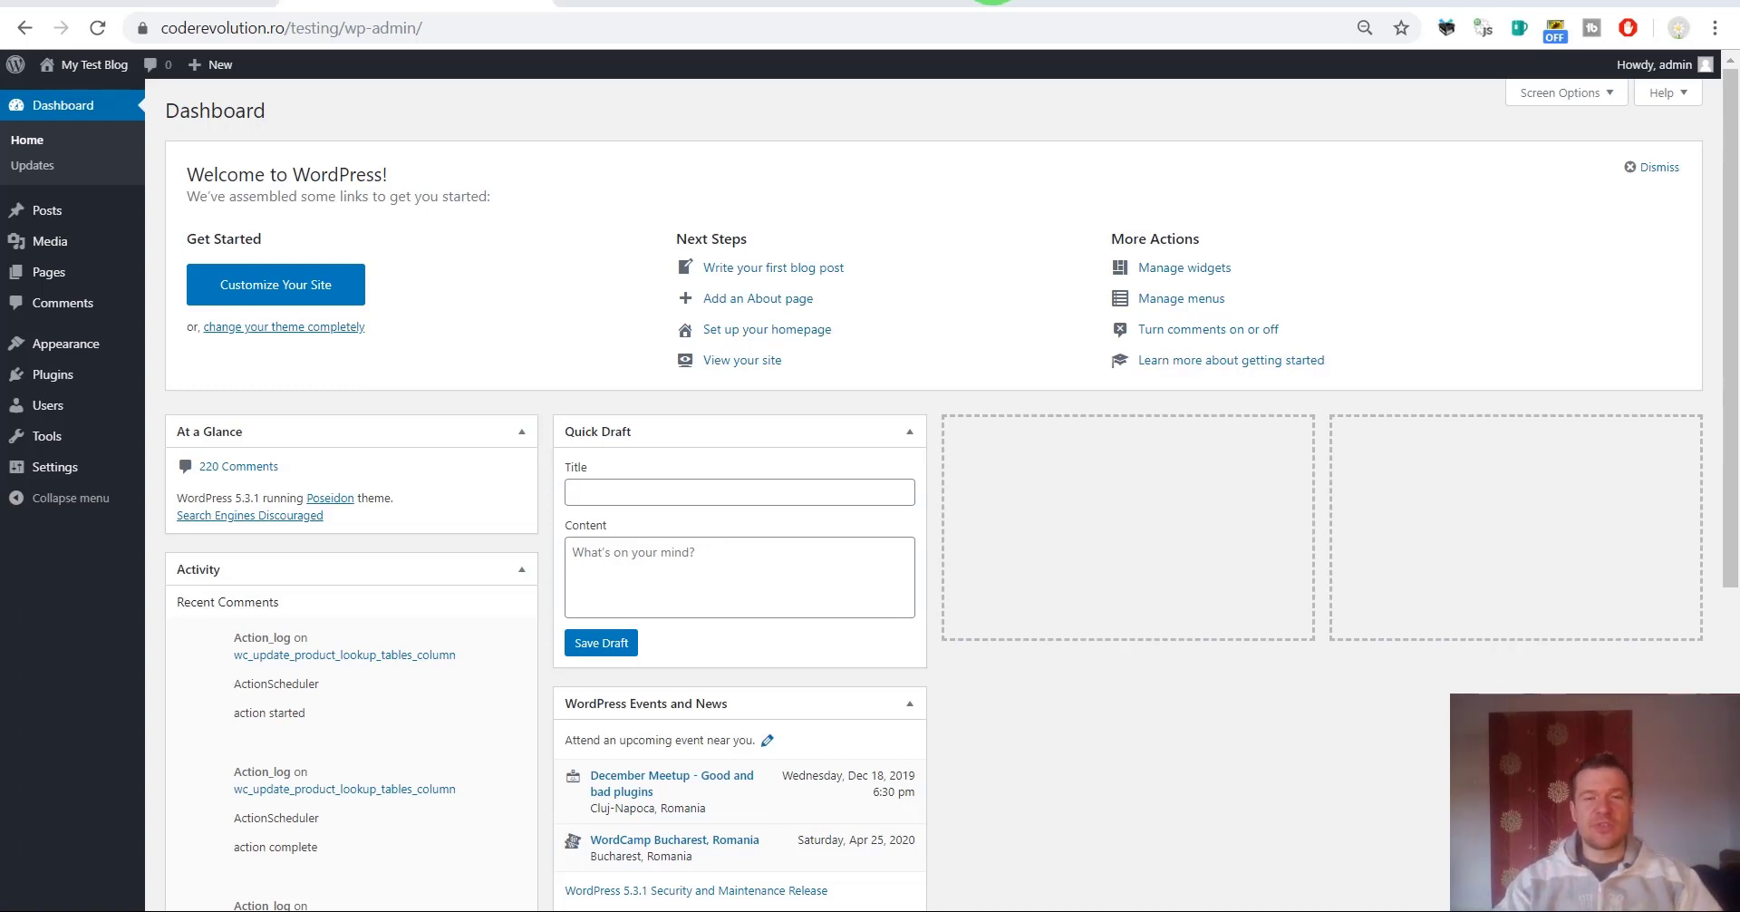
# Upload the GrammarMatters plugin zip under Plugins > Add New and install it.
pyautogui.moveTo(41, 375)
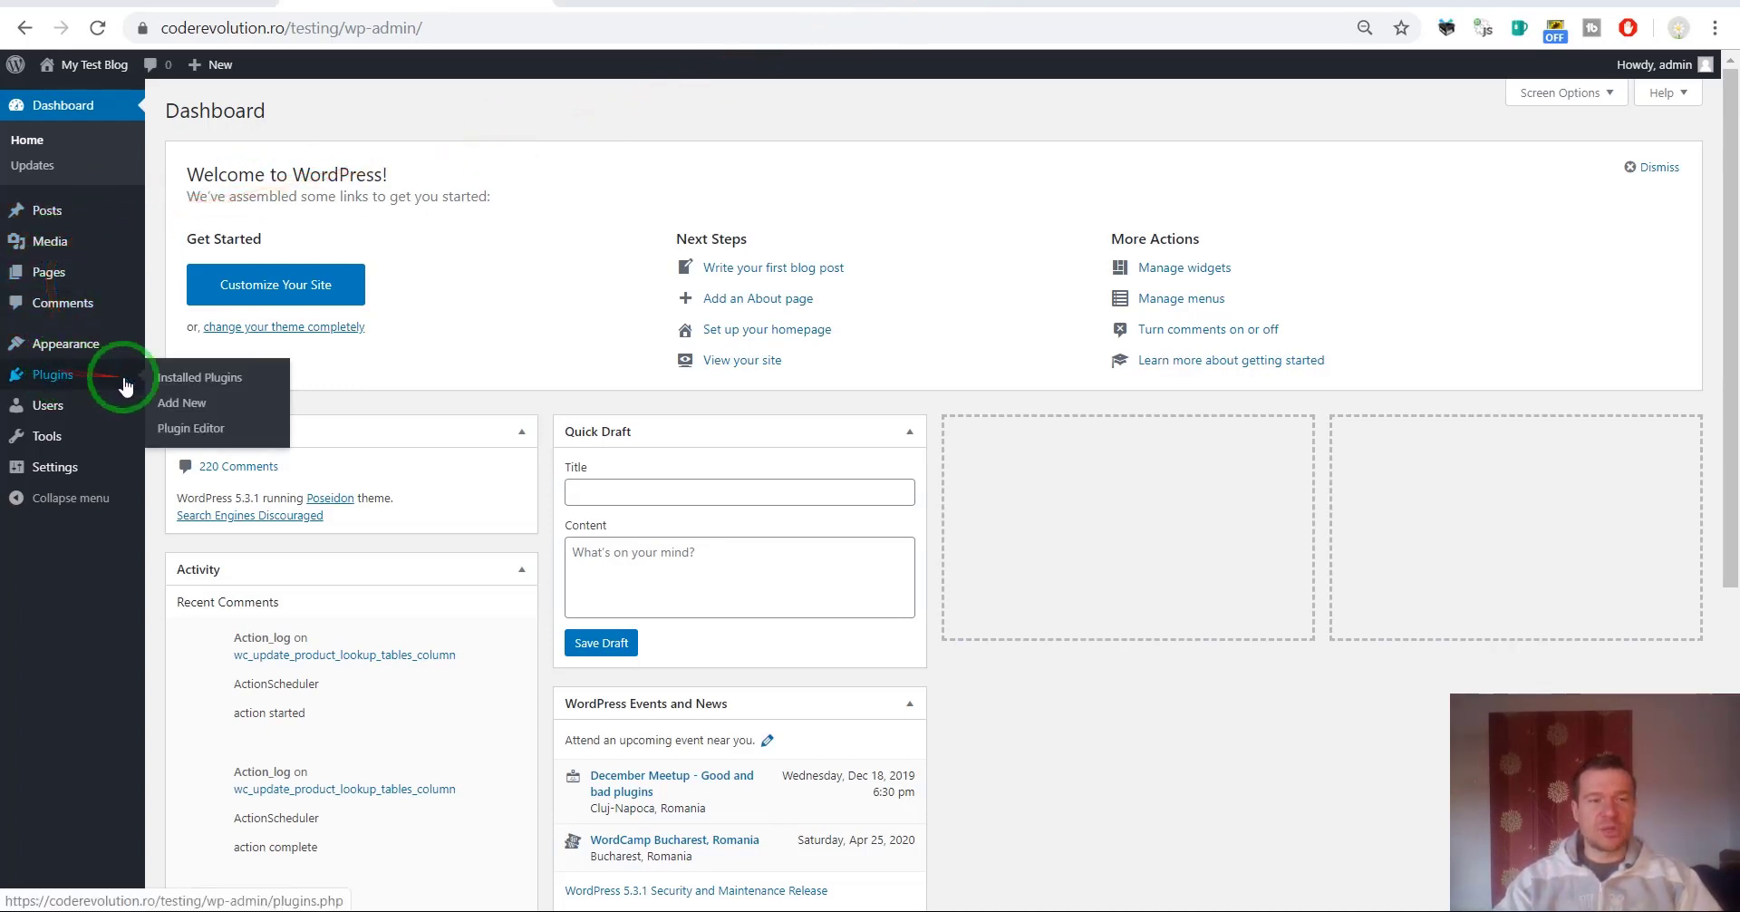
pyautogui.click(177, 402)
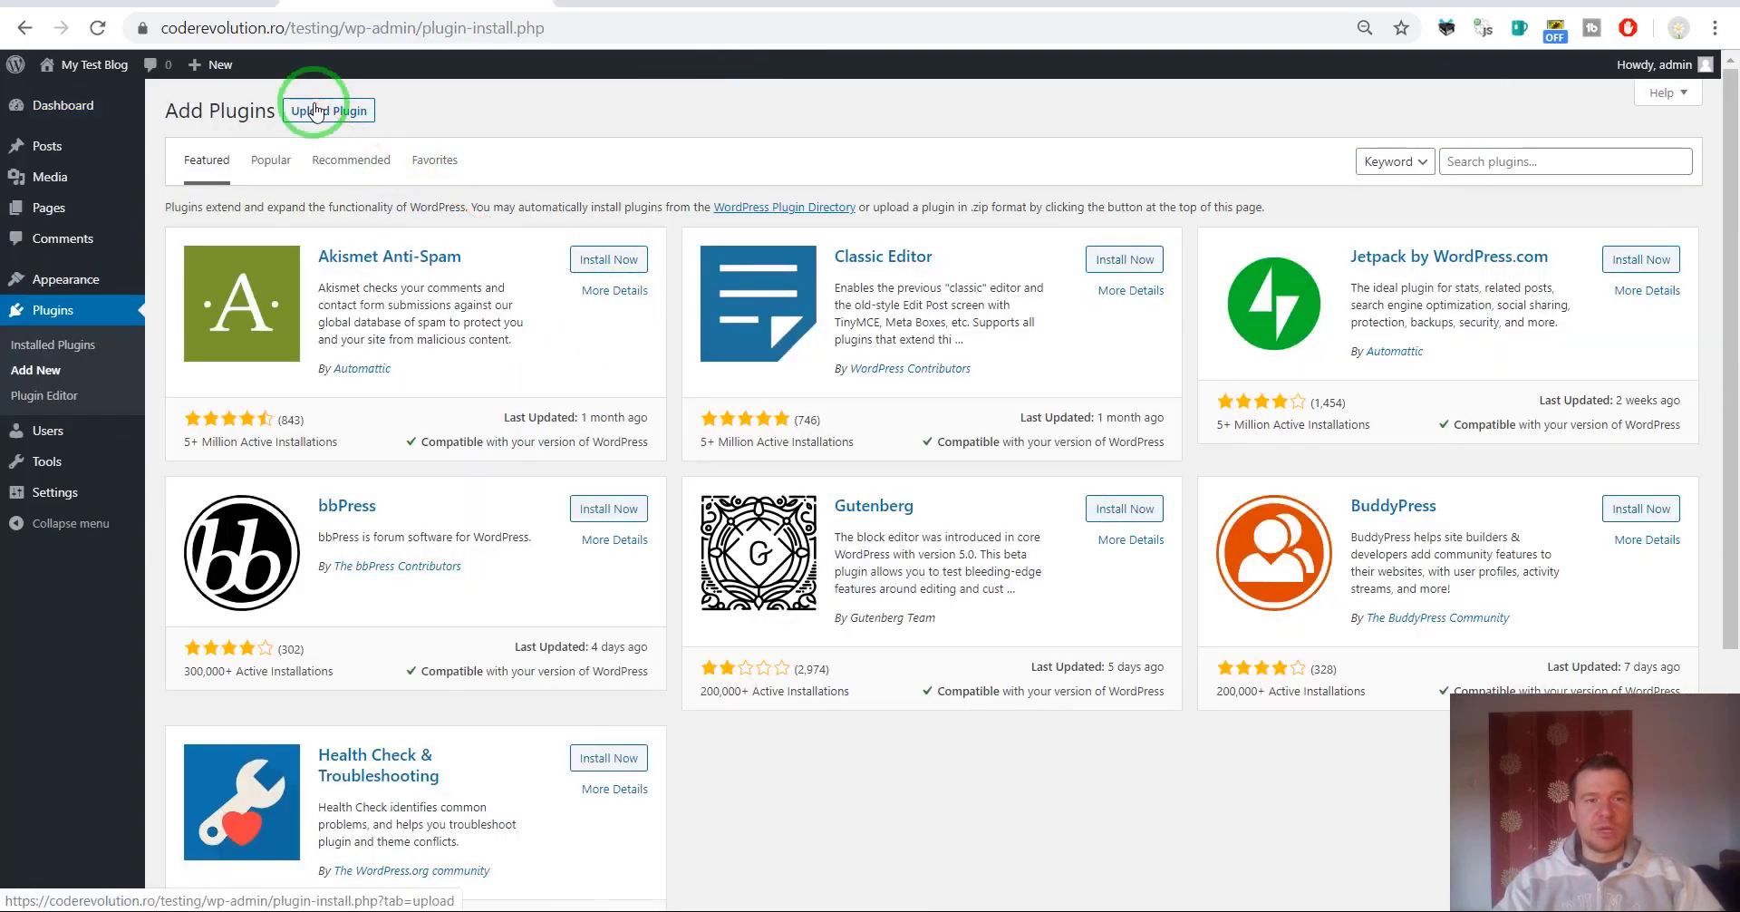
pyautogui.click(316, 110)
pyautogui.click(801, 273)
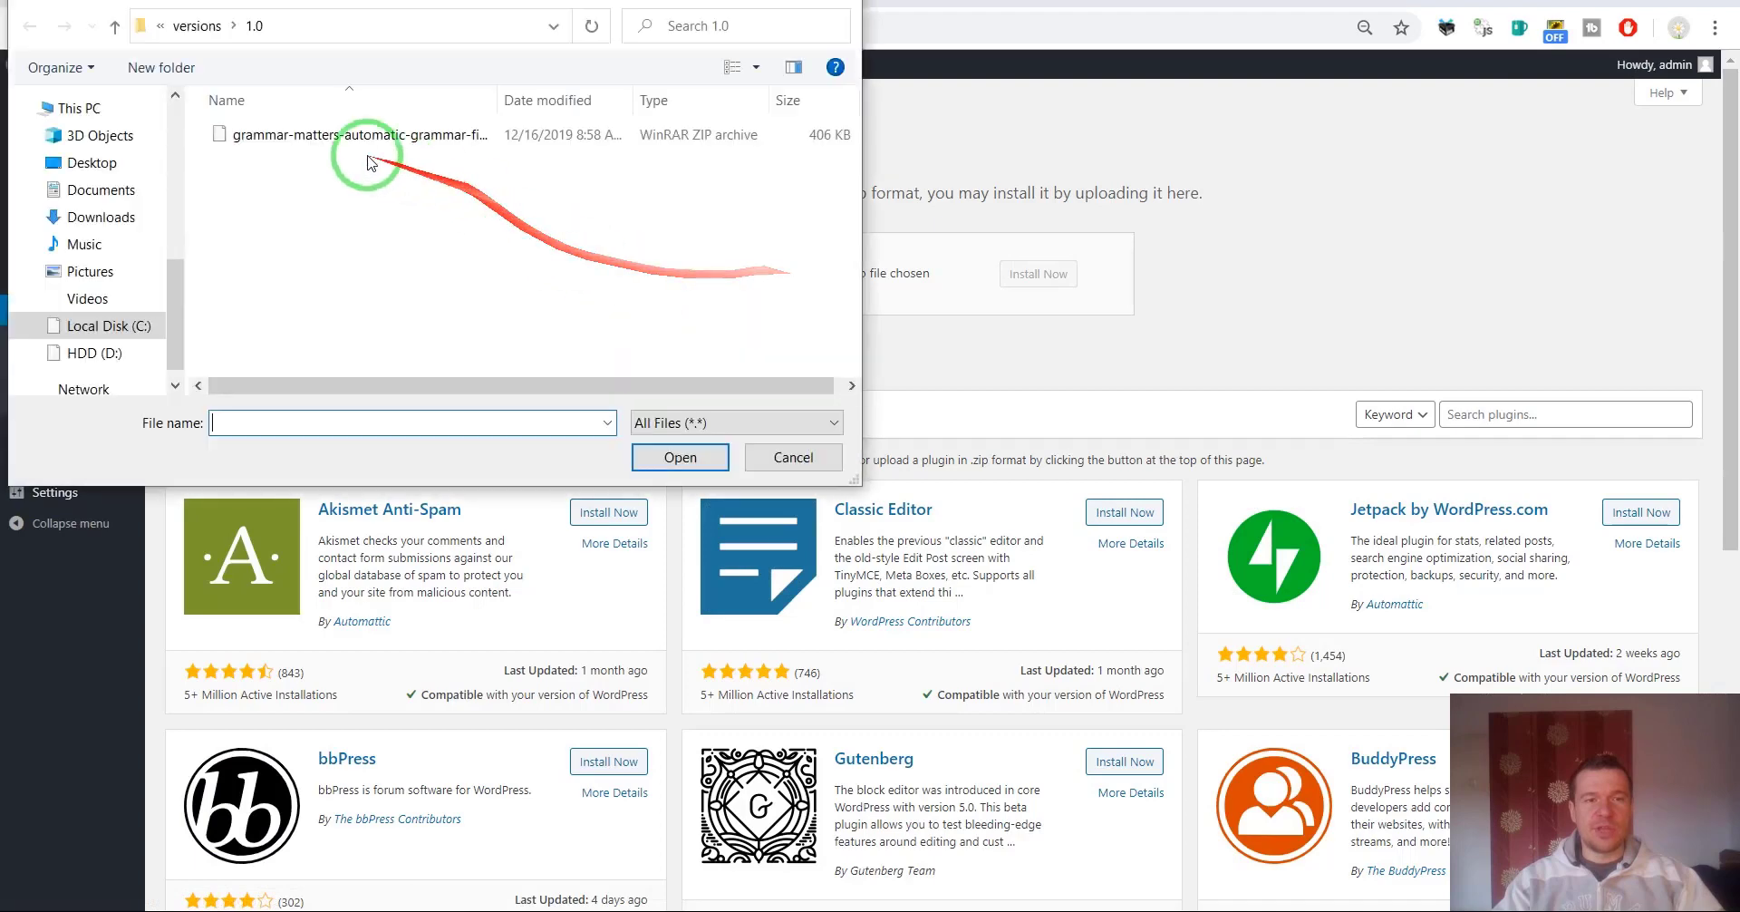
pyautogui.doubleClick(354, 145)
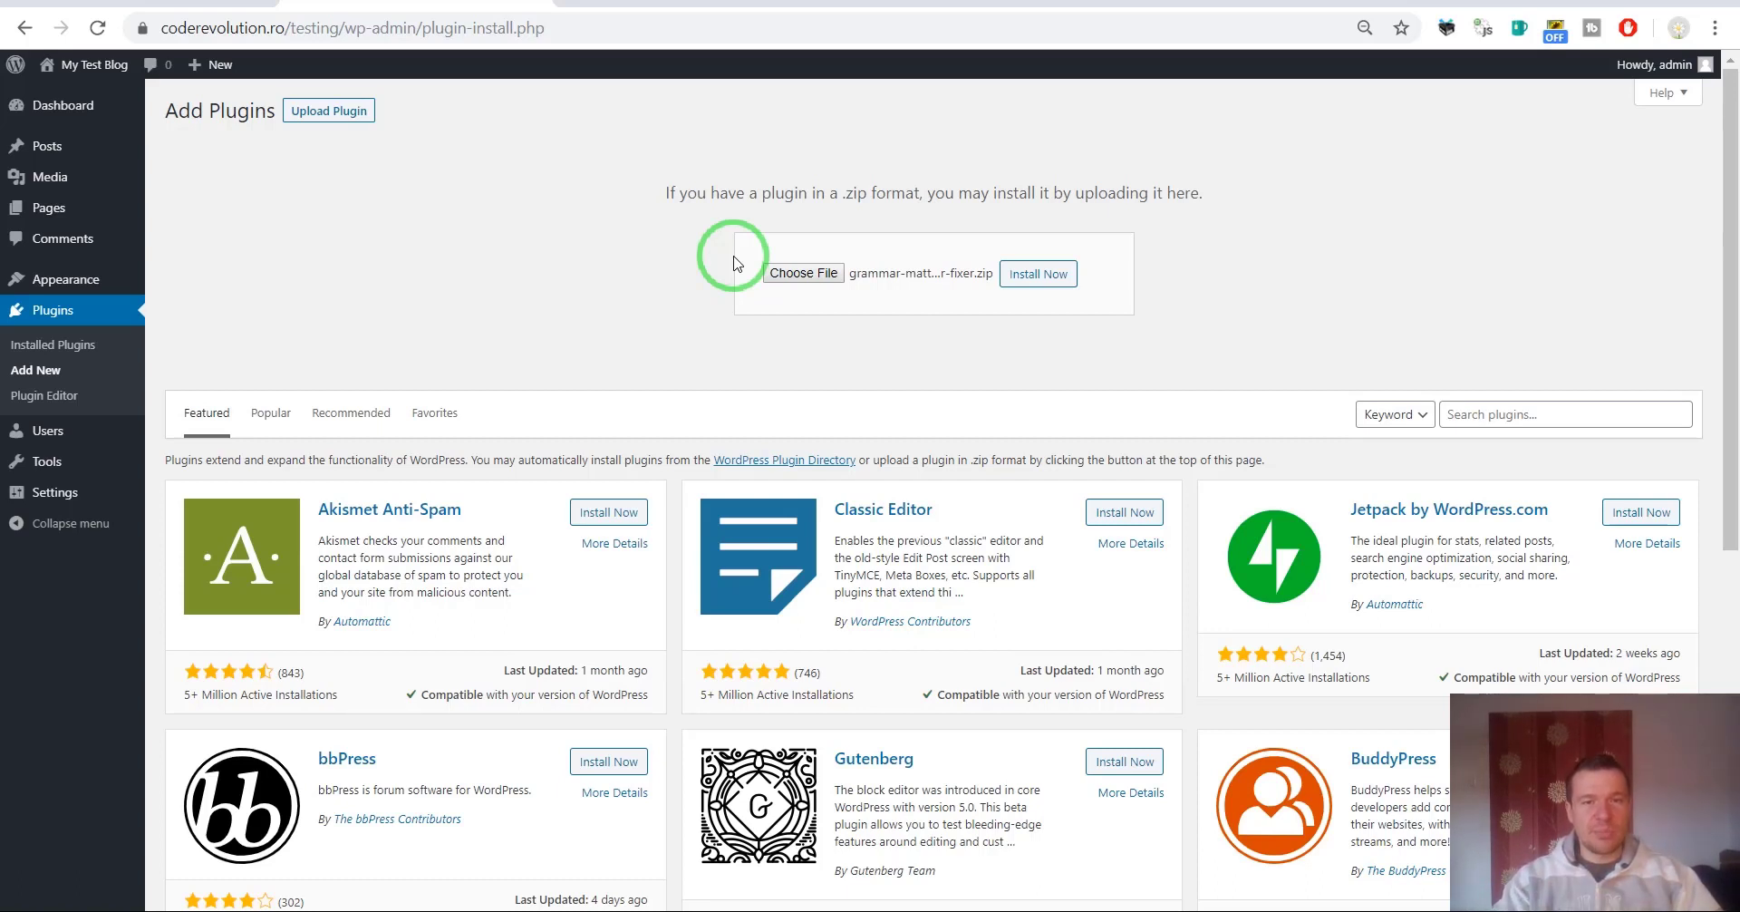
pyautogui.click(1055, 276)
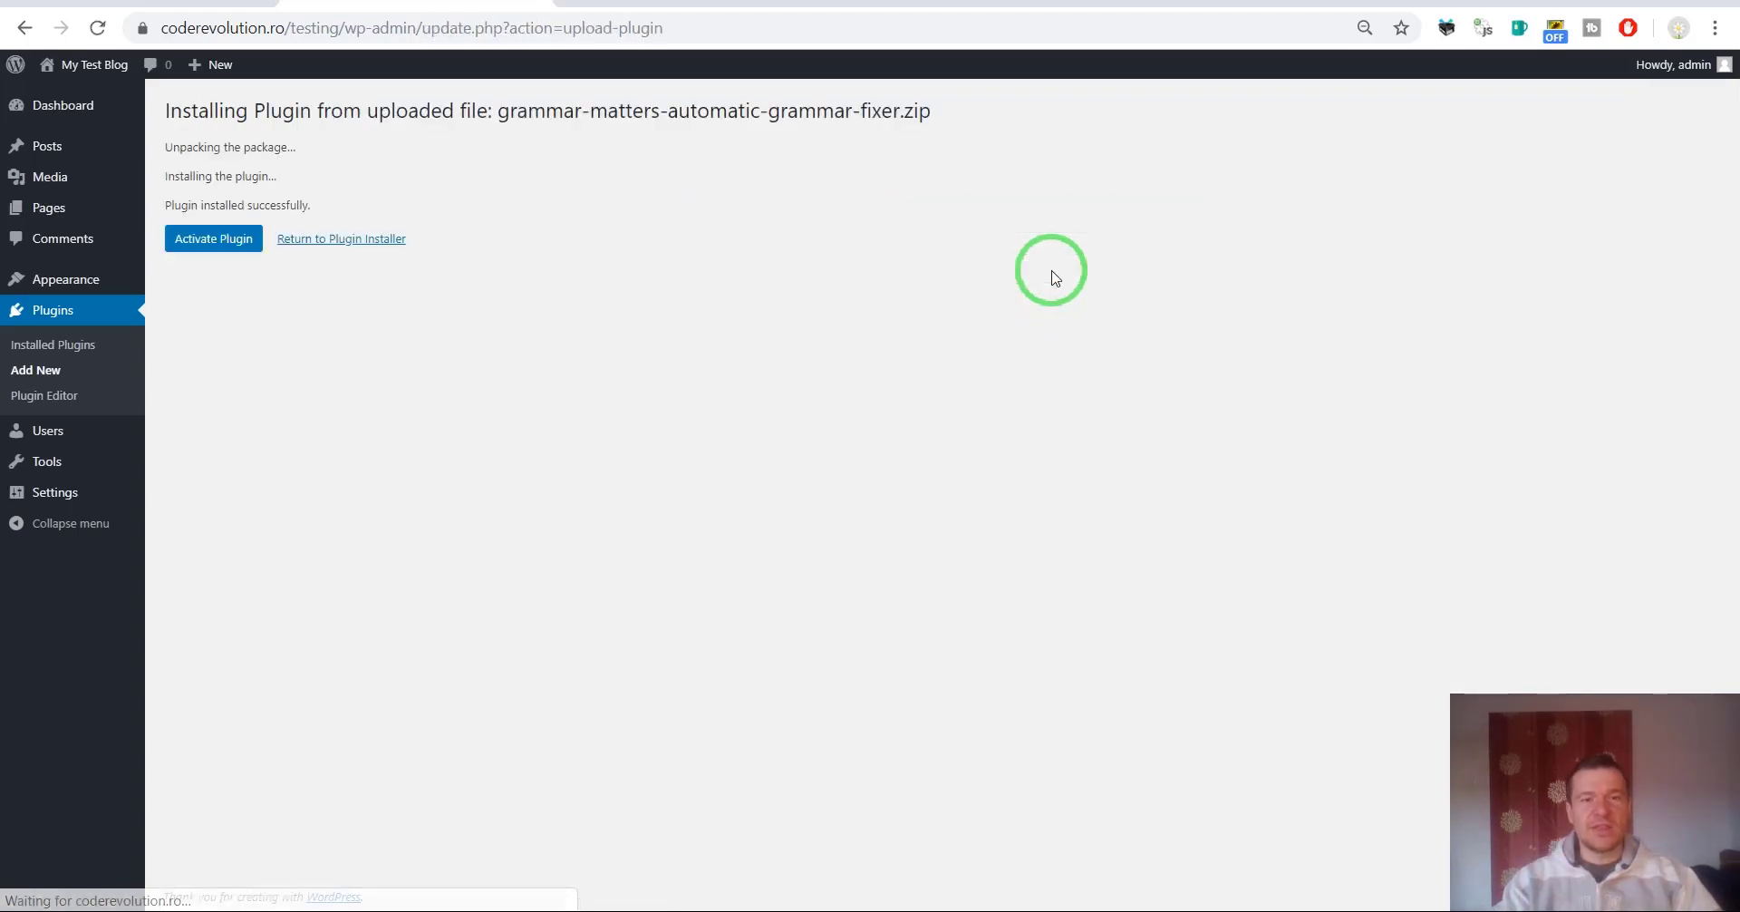
# Activate the GrammarMatters Automatic Grammar Fixer plugin and view its Automatic Run settings page.
pyautogui.moveTo(1053, 274); pyautogui.dragTo(899, 366)
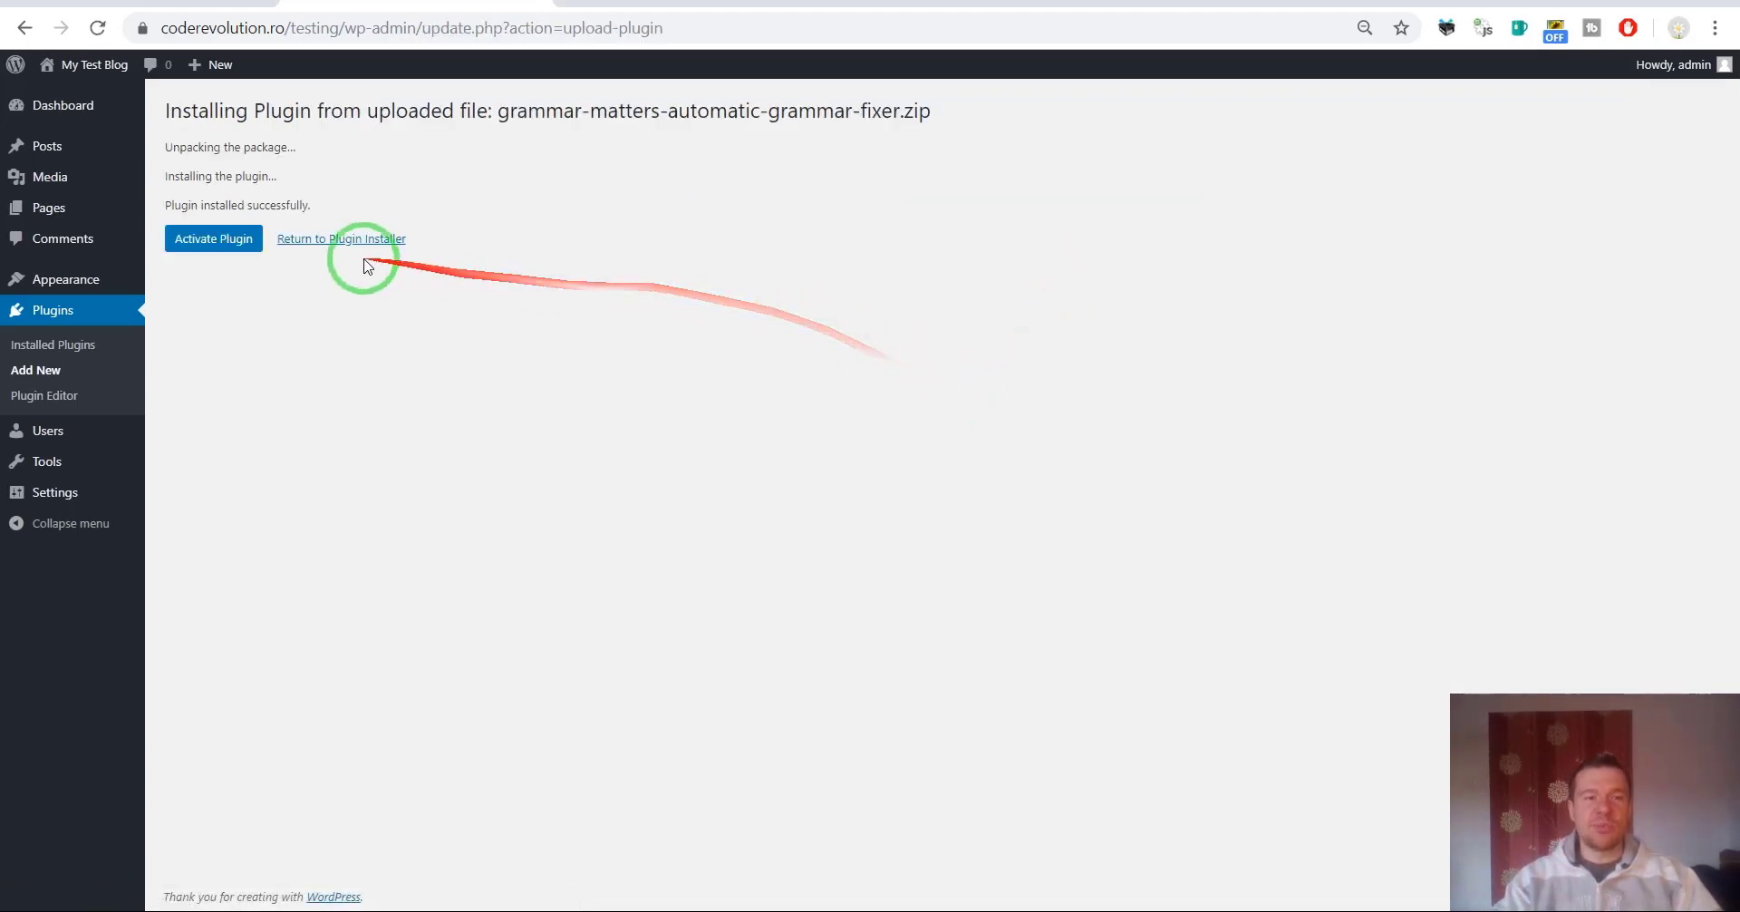
pyautogui.click(237, 243)
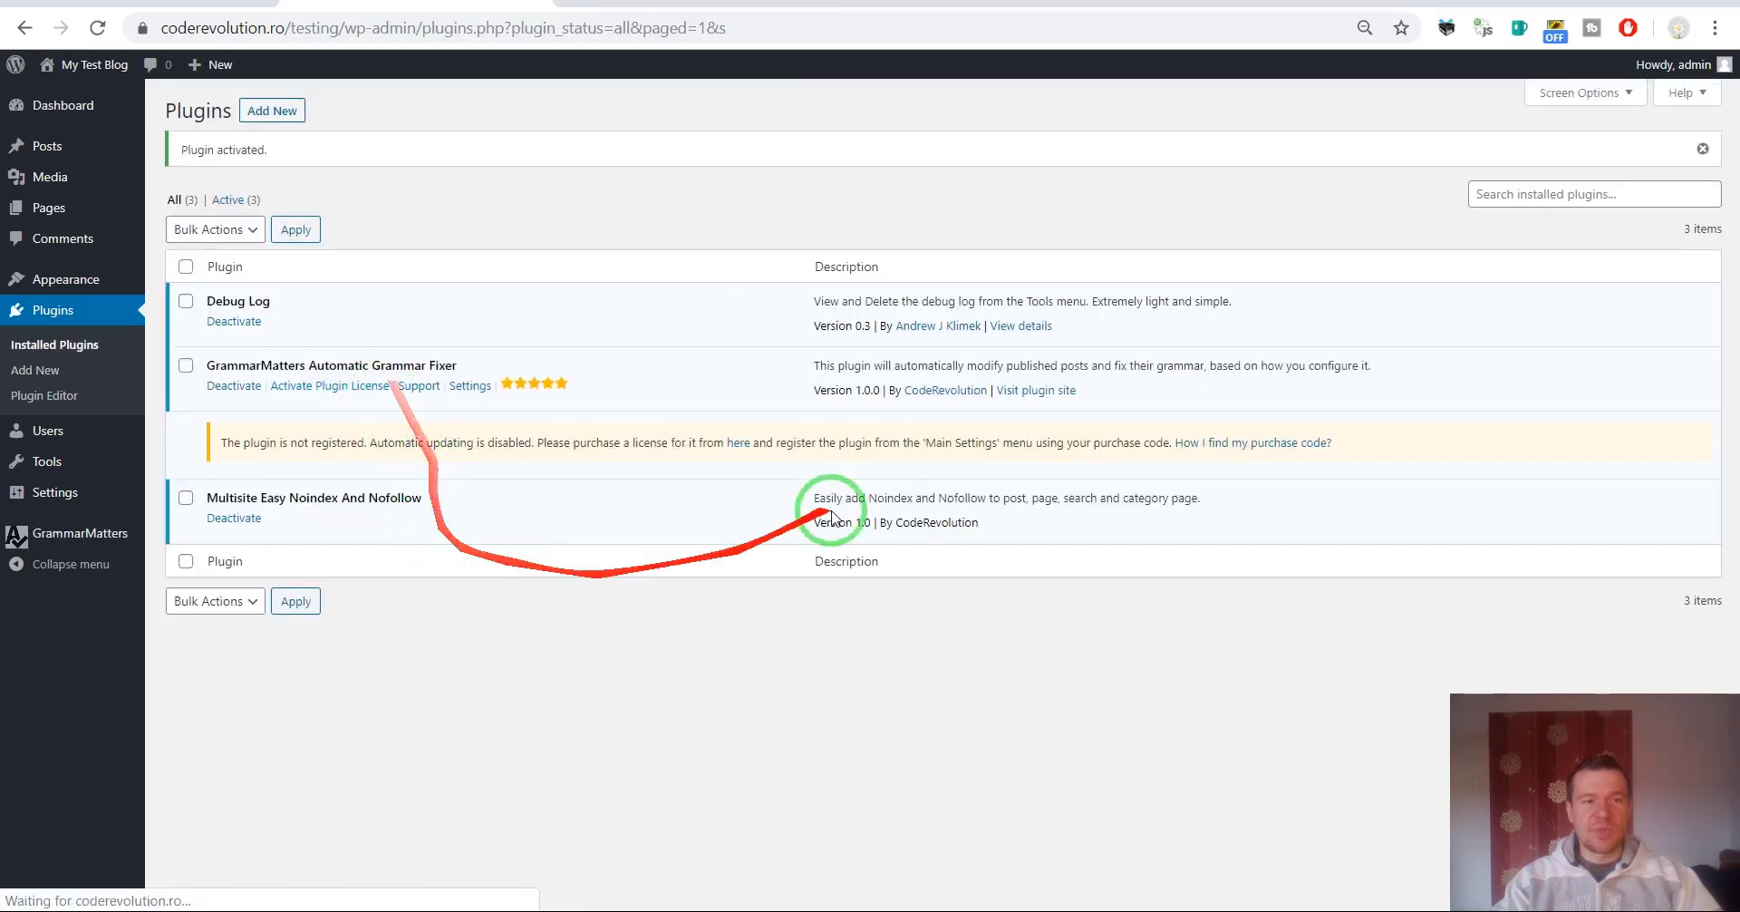
pyautogui.moveTo(59, 532)
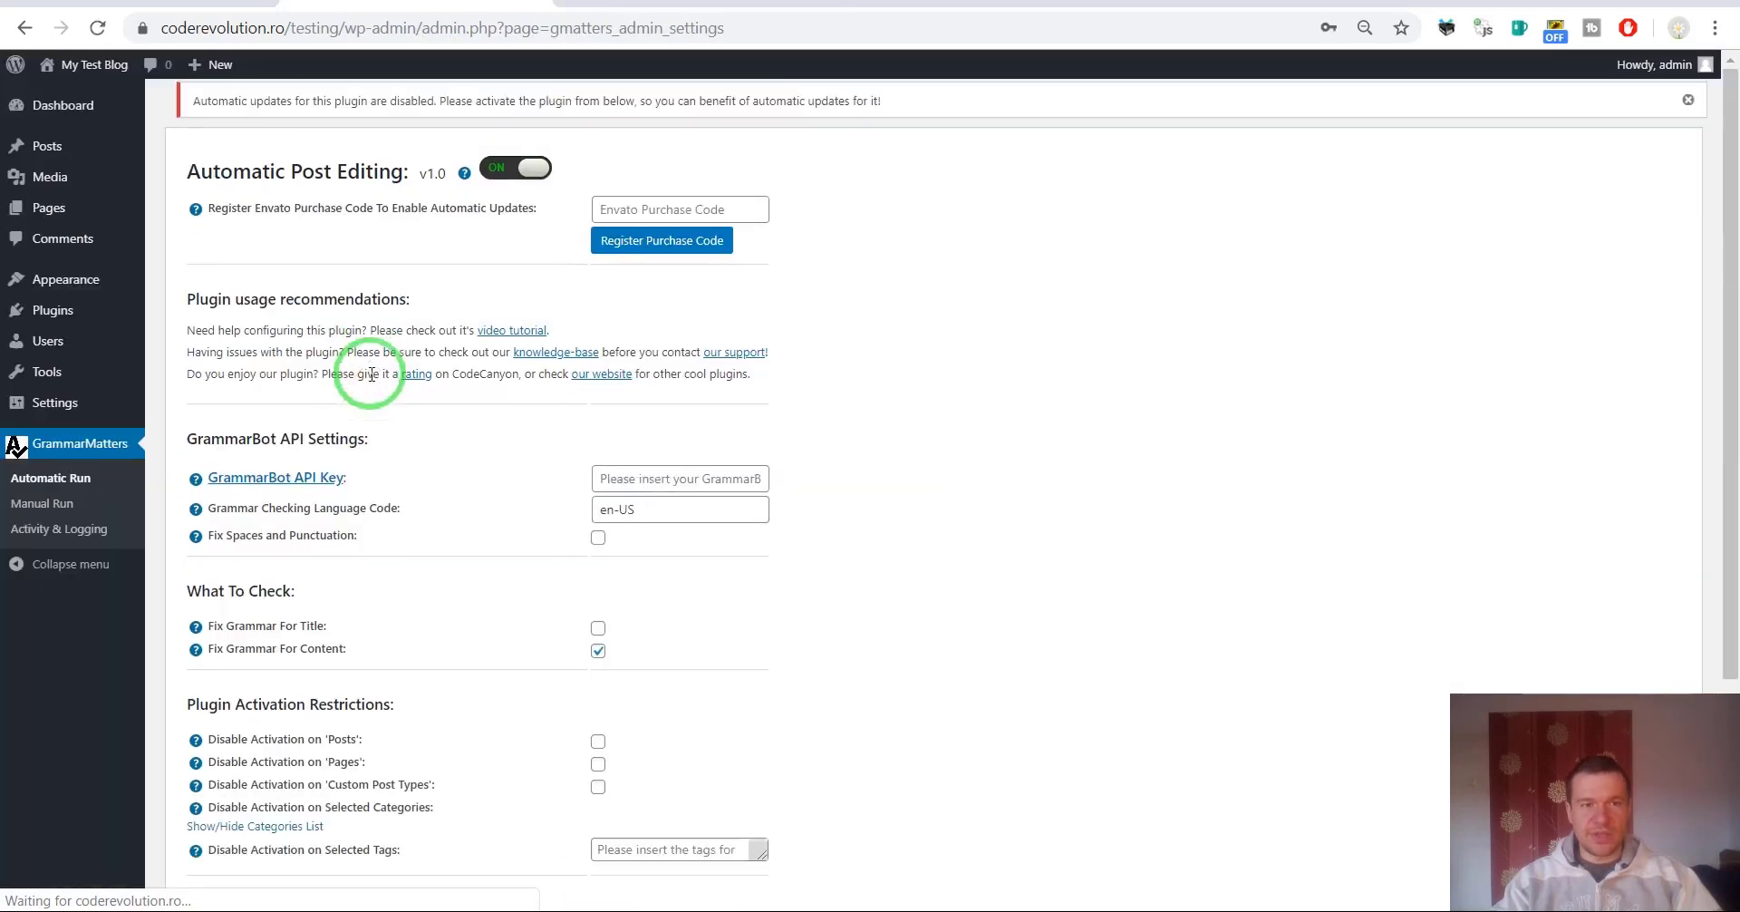
pyautogui.scroll(-1, 508, 369)
pyautogui.scroll(1, 515, 369)
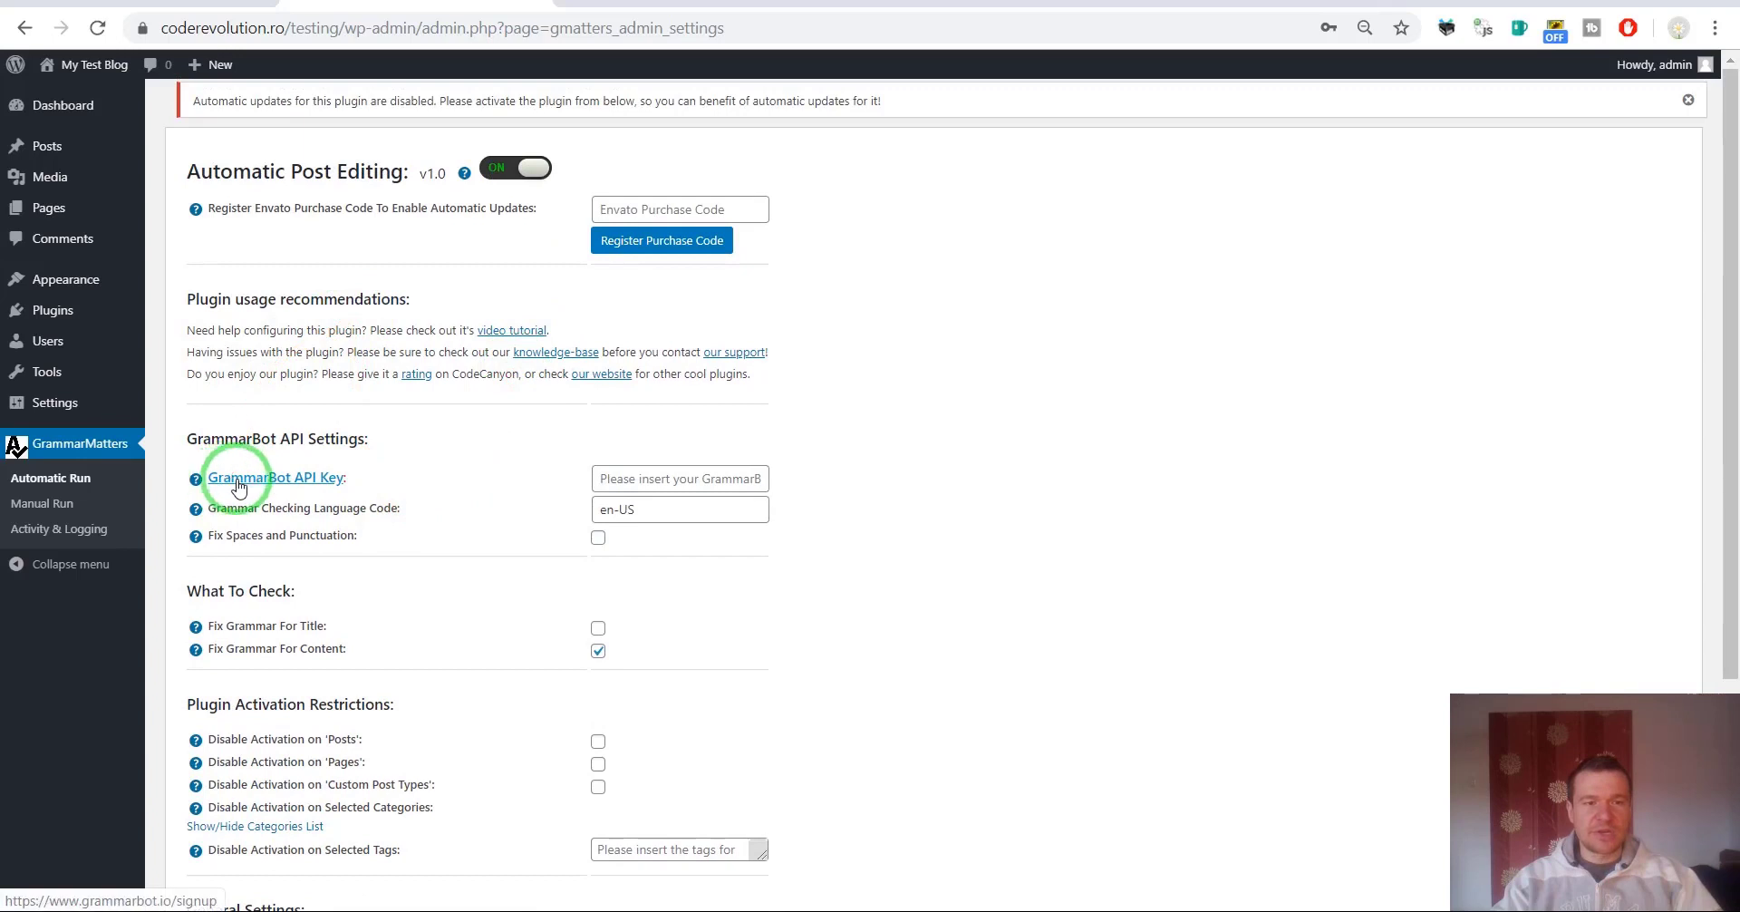
# Open the GrammarBot API key signup page from the GrammarMatters settings.
pyautogui.click(293, 481)
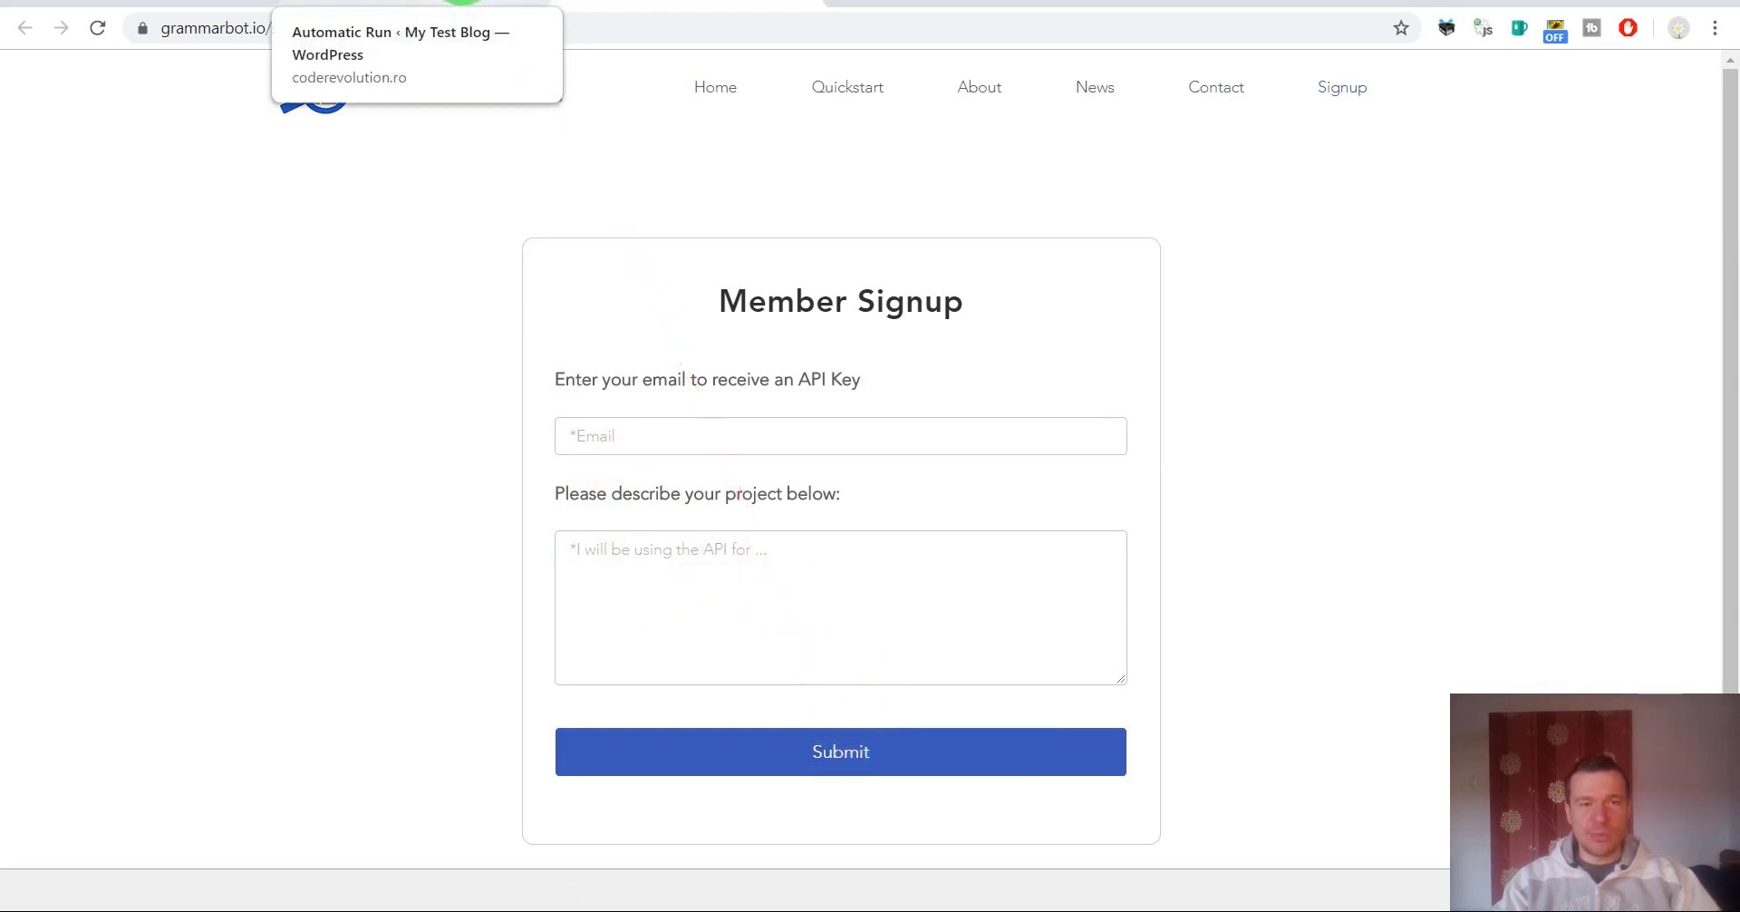
pyautogui.click(404, 3)
pyautogui.click(654, 4)
# Read the GrammarBot Quickstart down to the 250 requests/day limit, then return to WordPress.
pyautogui.click(818, 96)
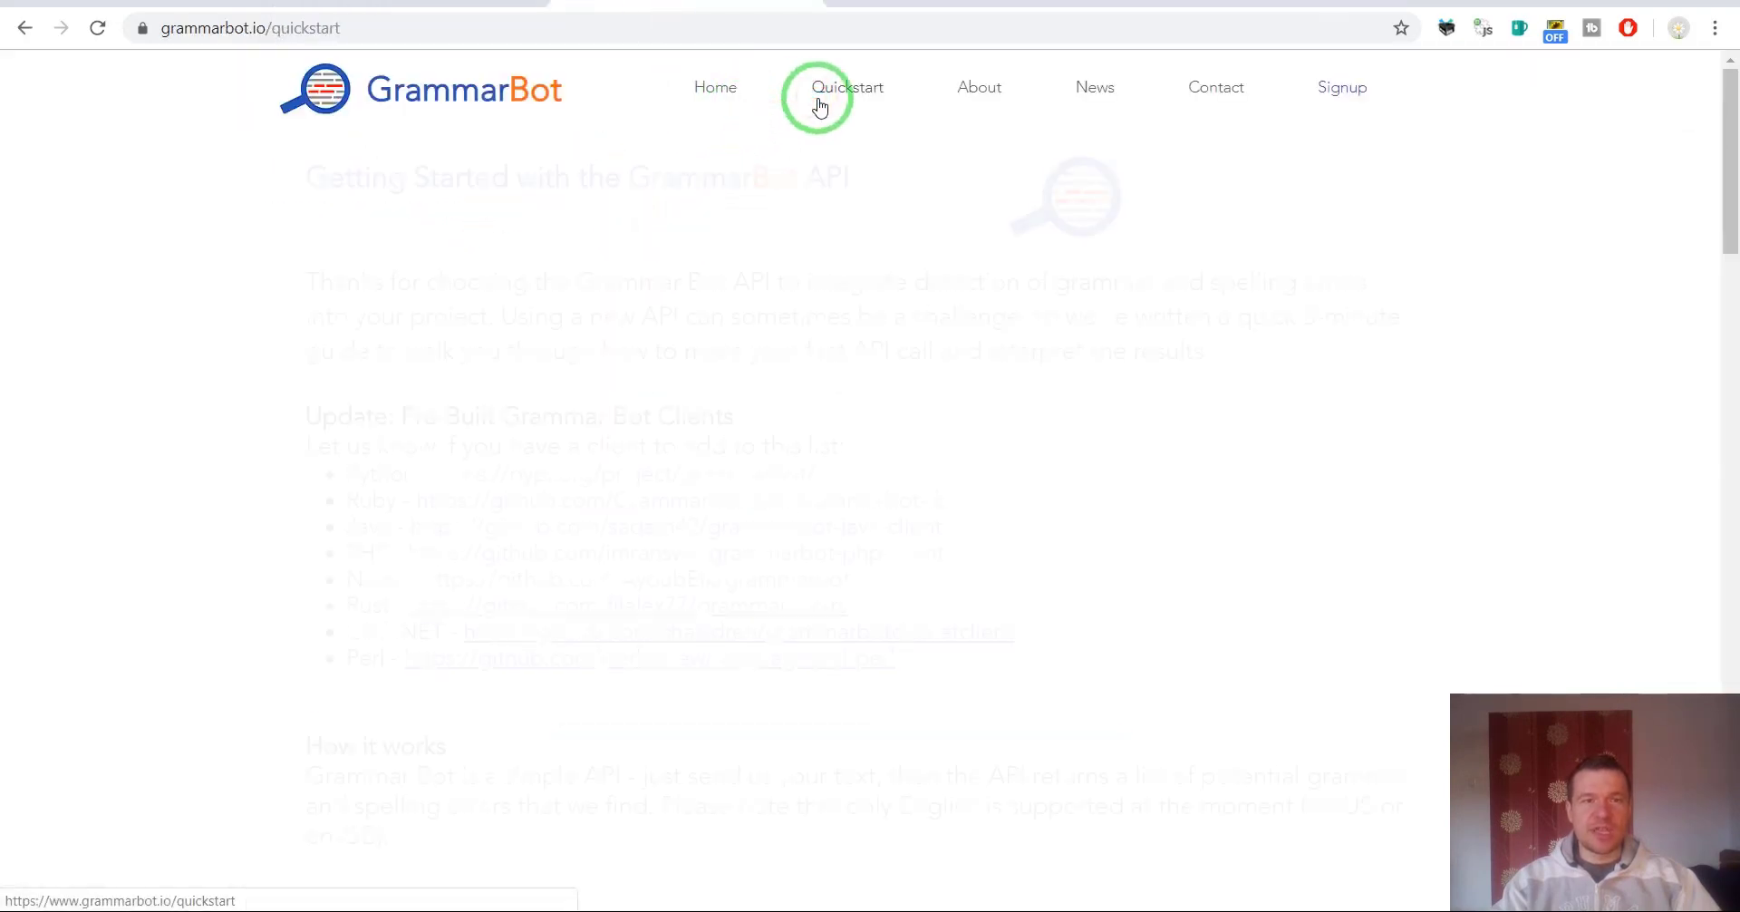
pyautogui.scroll(-6, 455, 343)
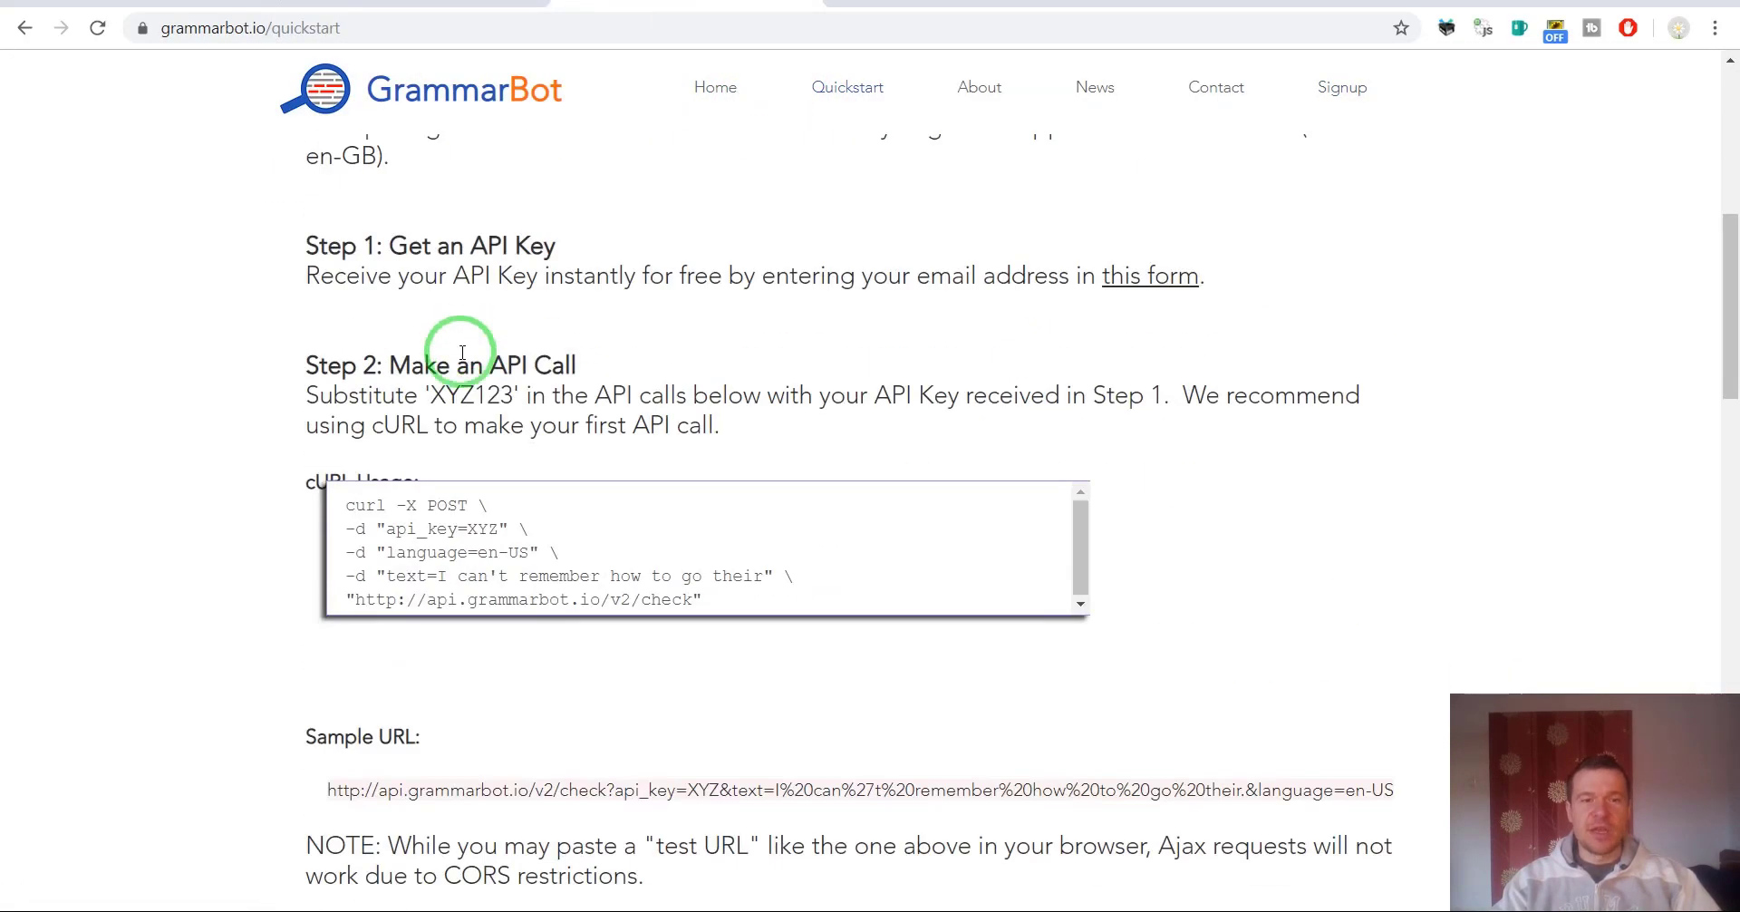
pyautogui.scroll(-2, 462, 351)
pyautogui.scroll(-15, 462, 352)
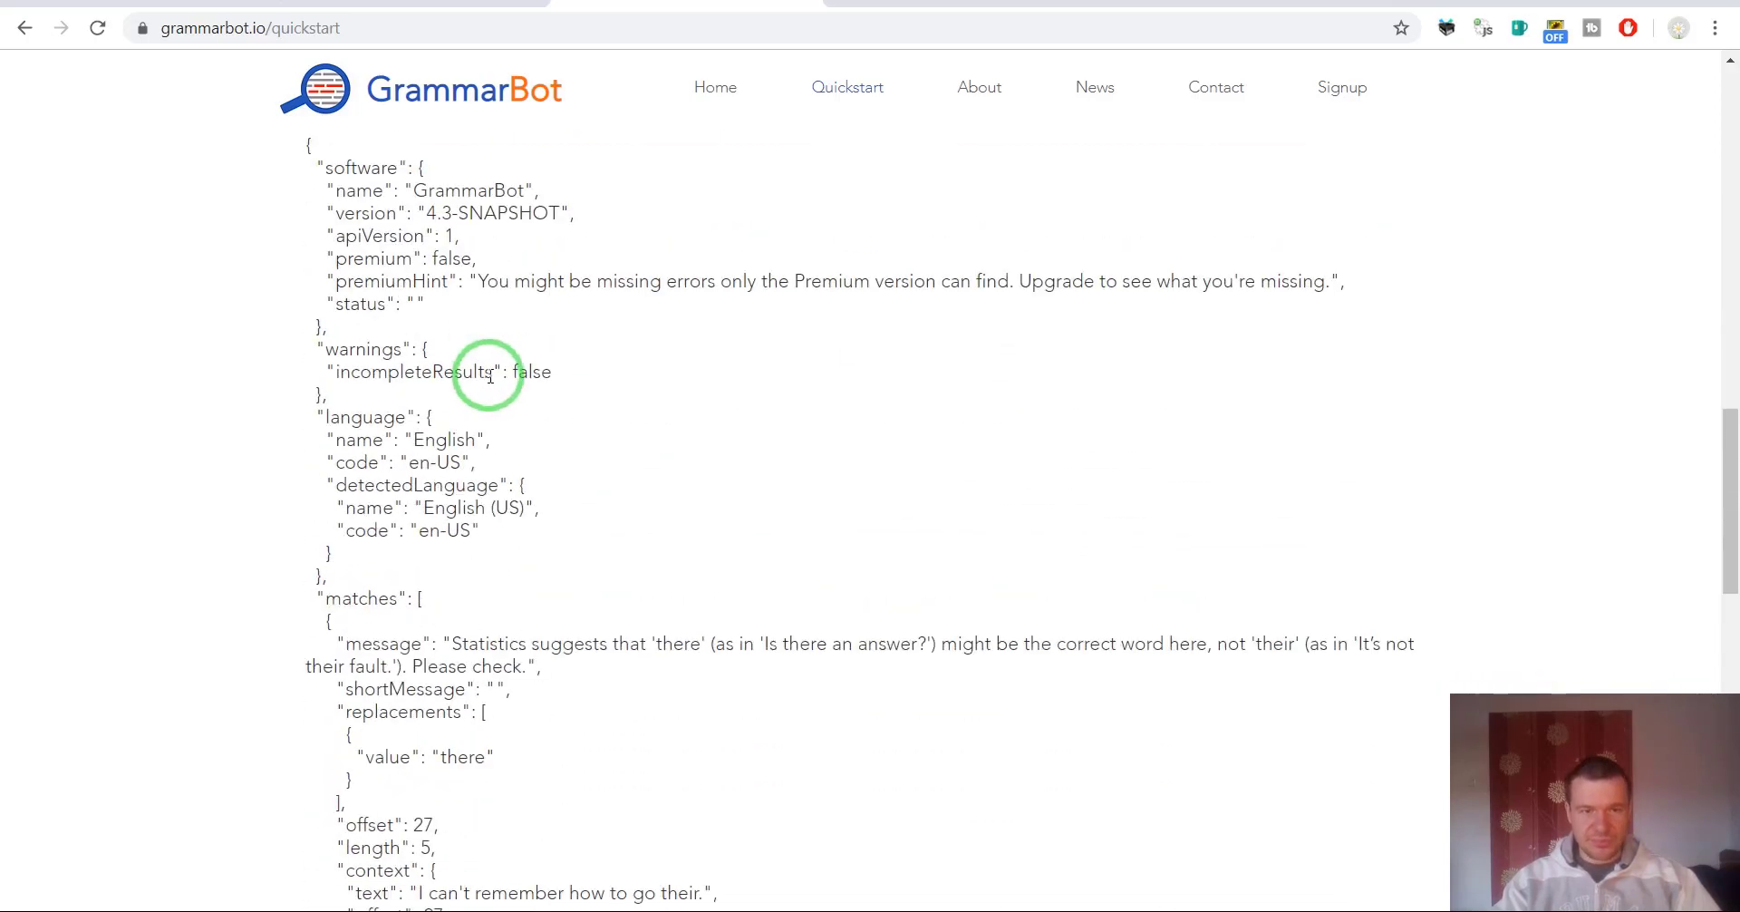
pyautogui.scroll(-3, 618, 487)
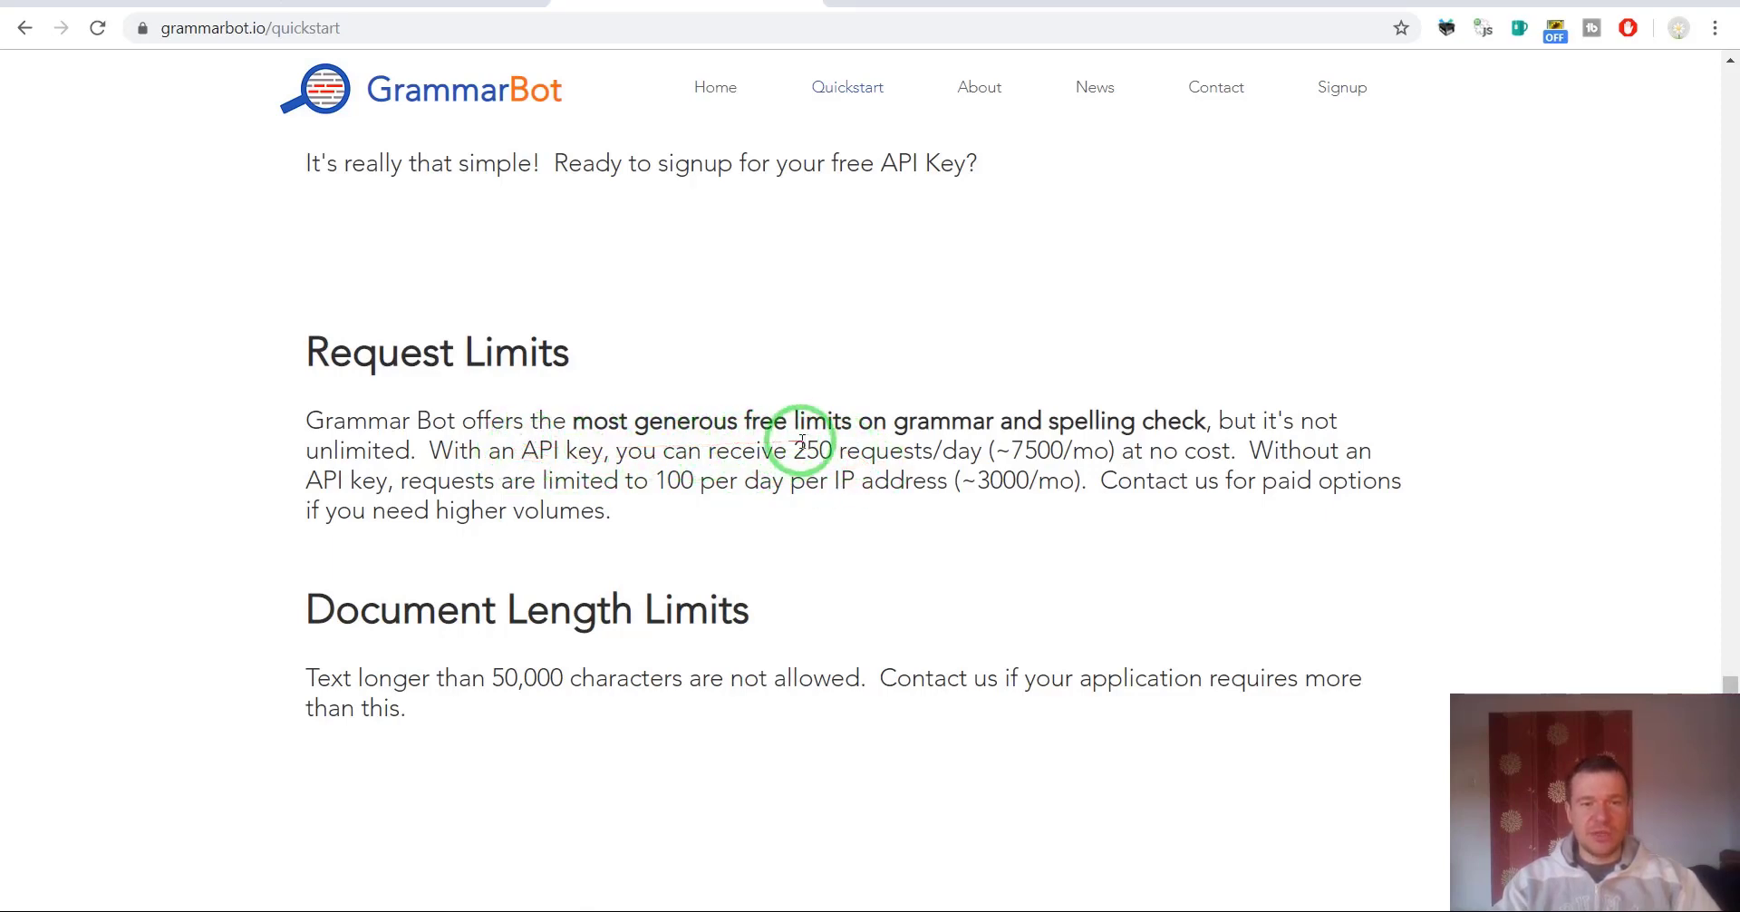
pyautogui.moveTo(796, 447); pyautogui.dragTo(832, 447)
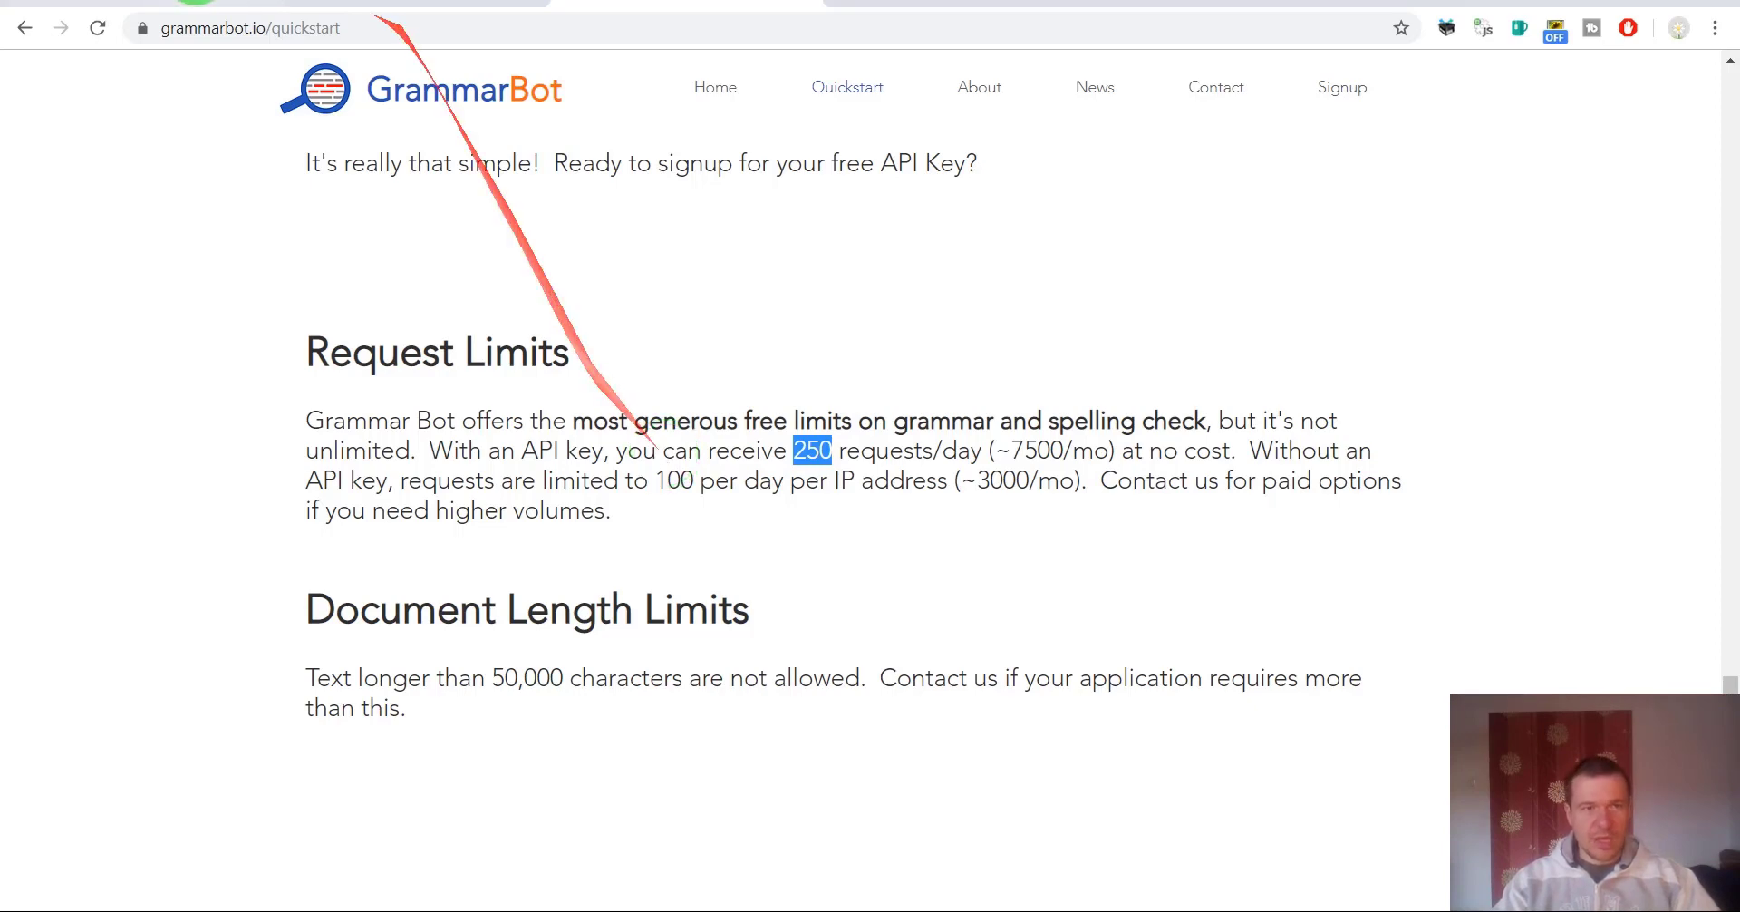
pyautogui.click(398, 7)
# Enter the GrammarBot API key in the GrammarMatters settings, save them, and go to Posts.
pyautogui.click(398, 7)
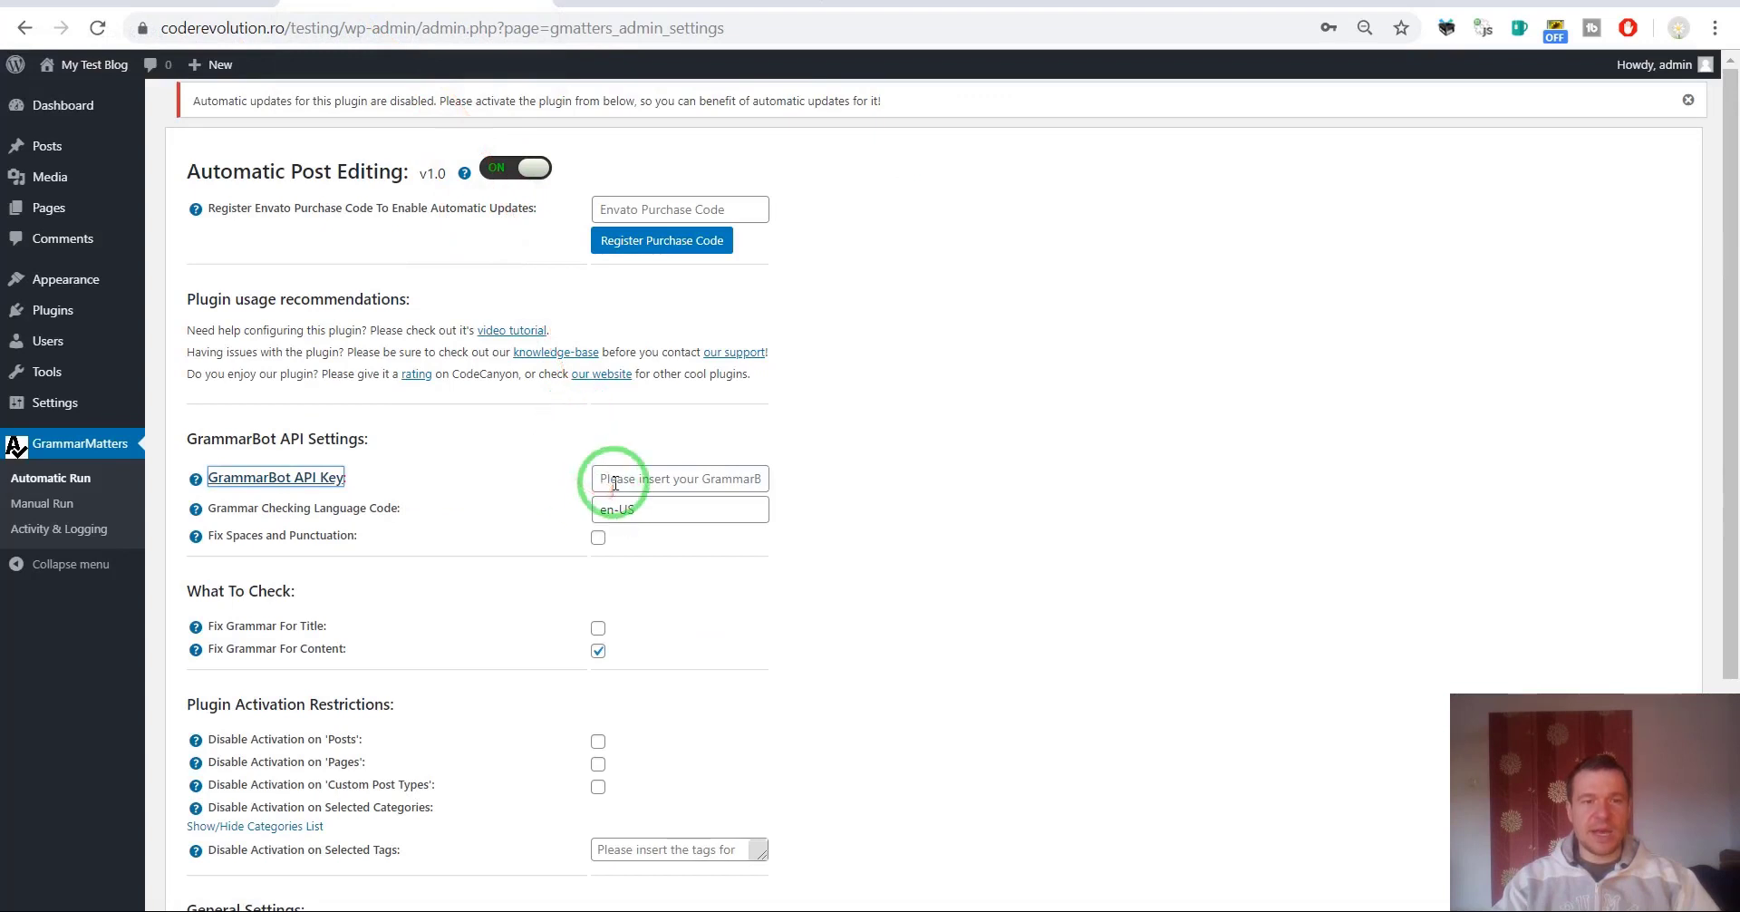
pyautogui.click(602, 480)
pyautogui.click(529, 444)
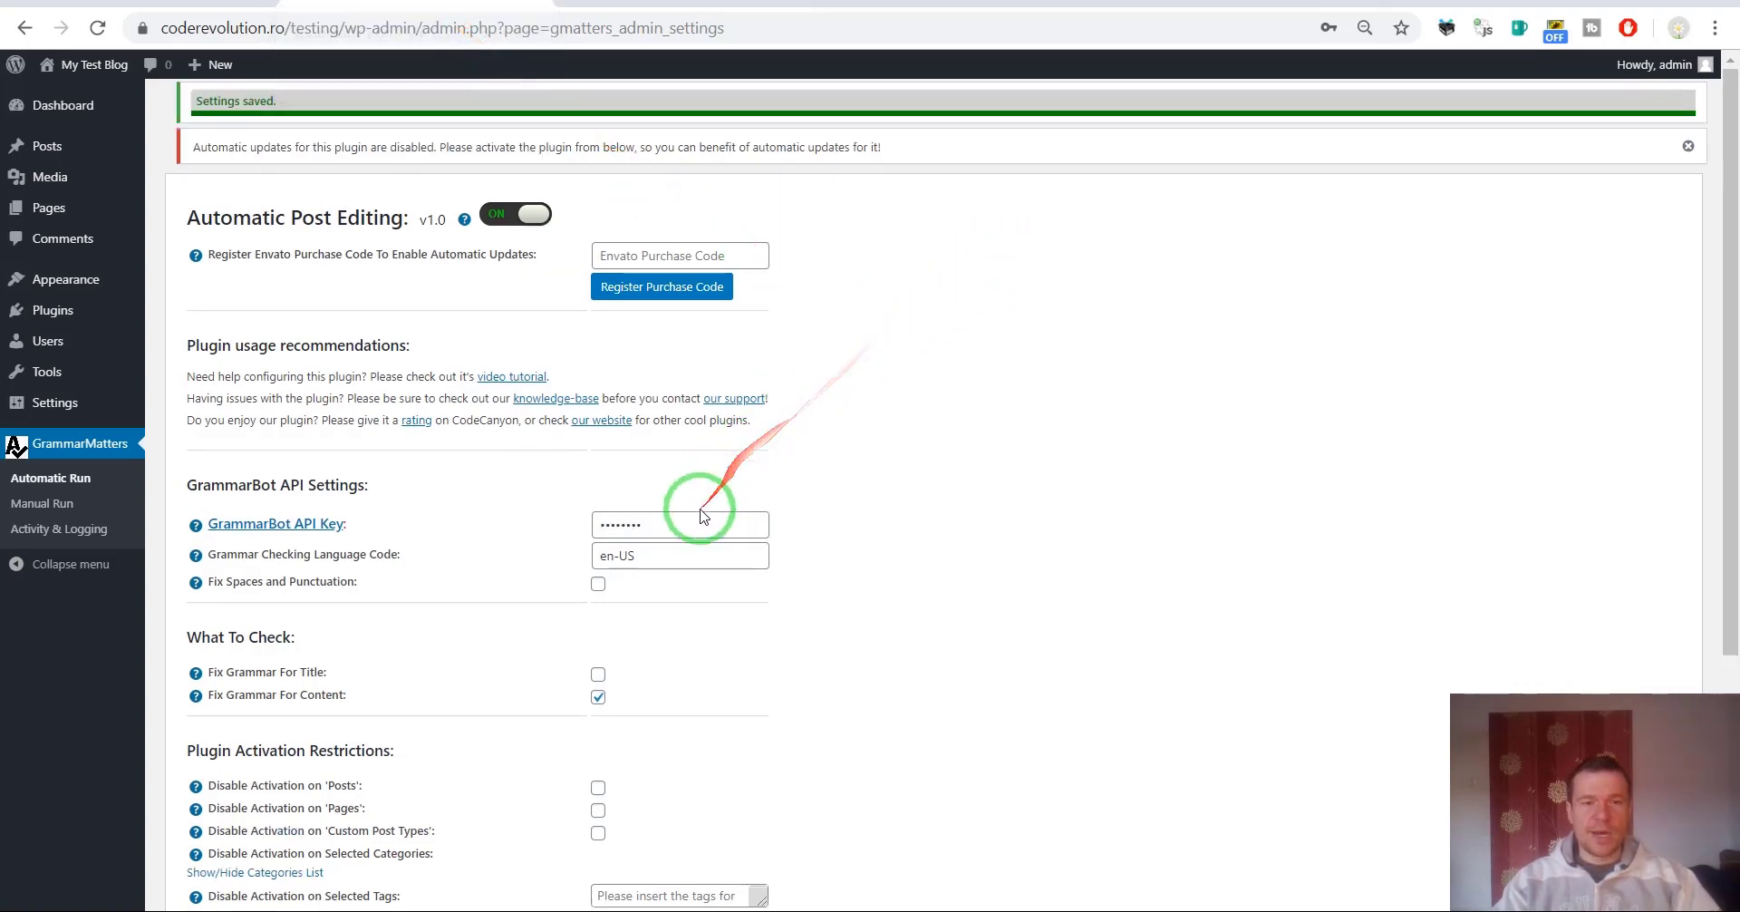
pyautogui.click(606, 523)
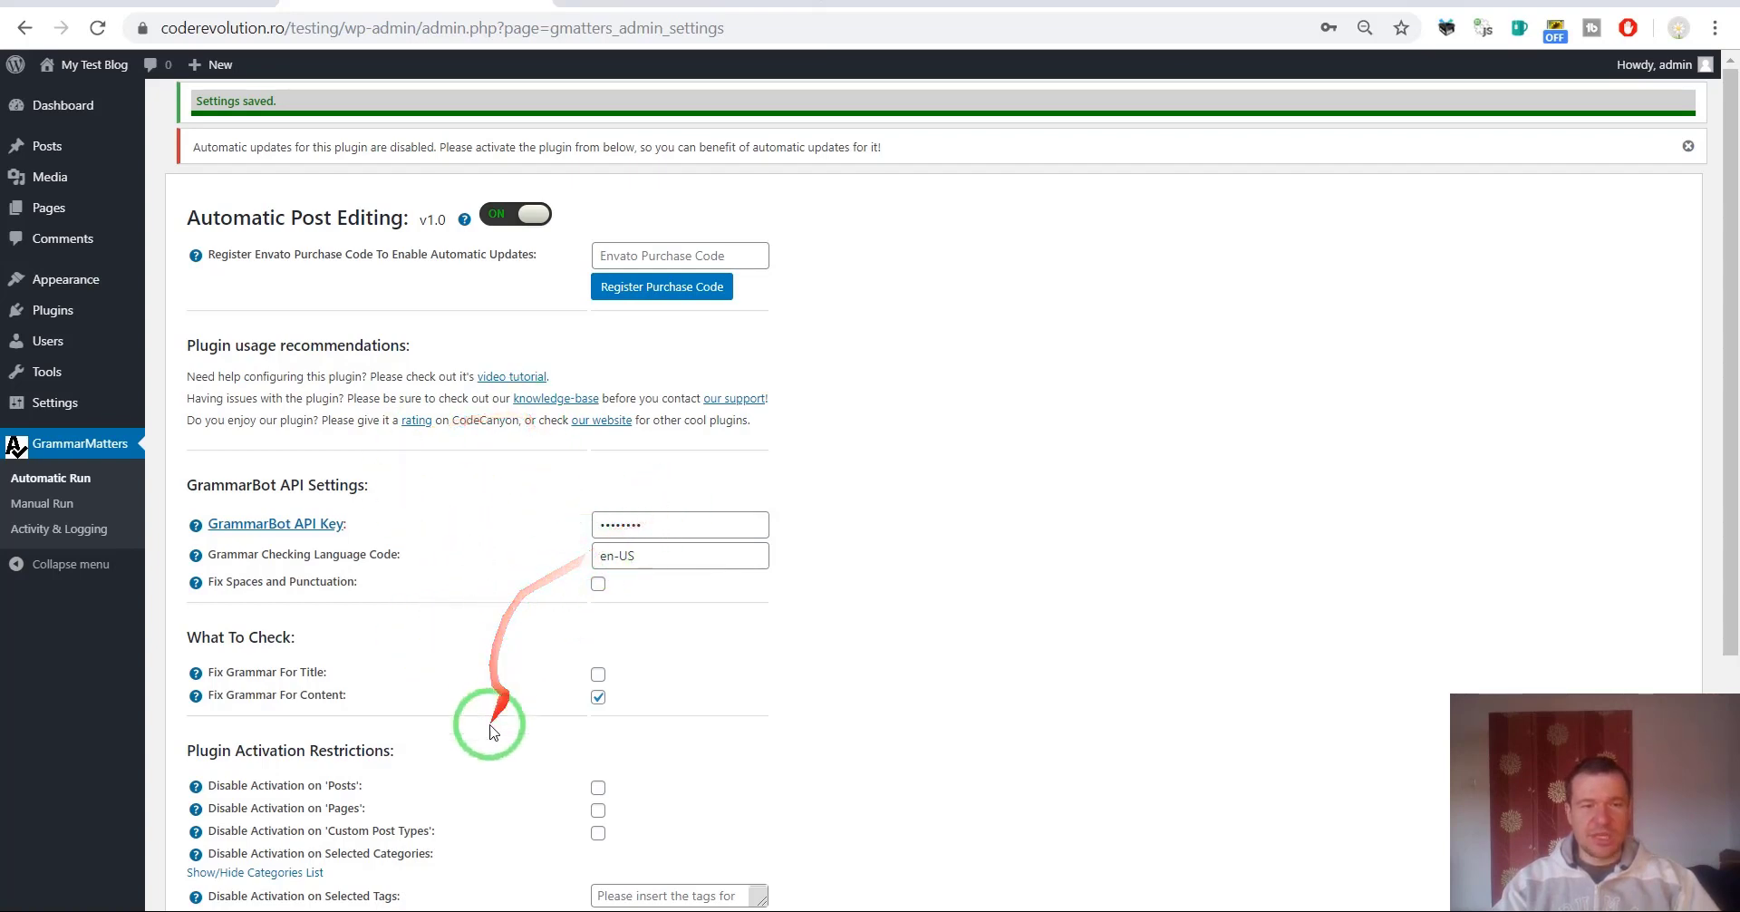
pyautogui.scroll(-3, 459, 719)
pyautogui.scroll(3, 477, 731)
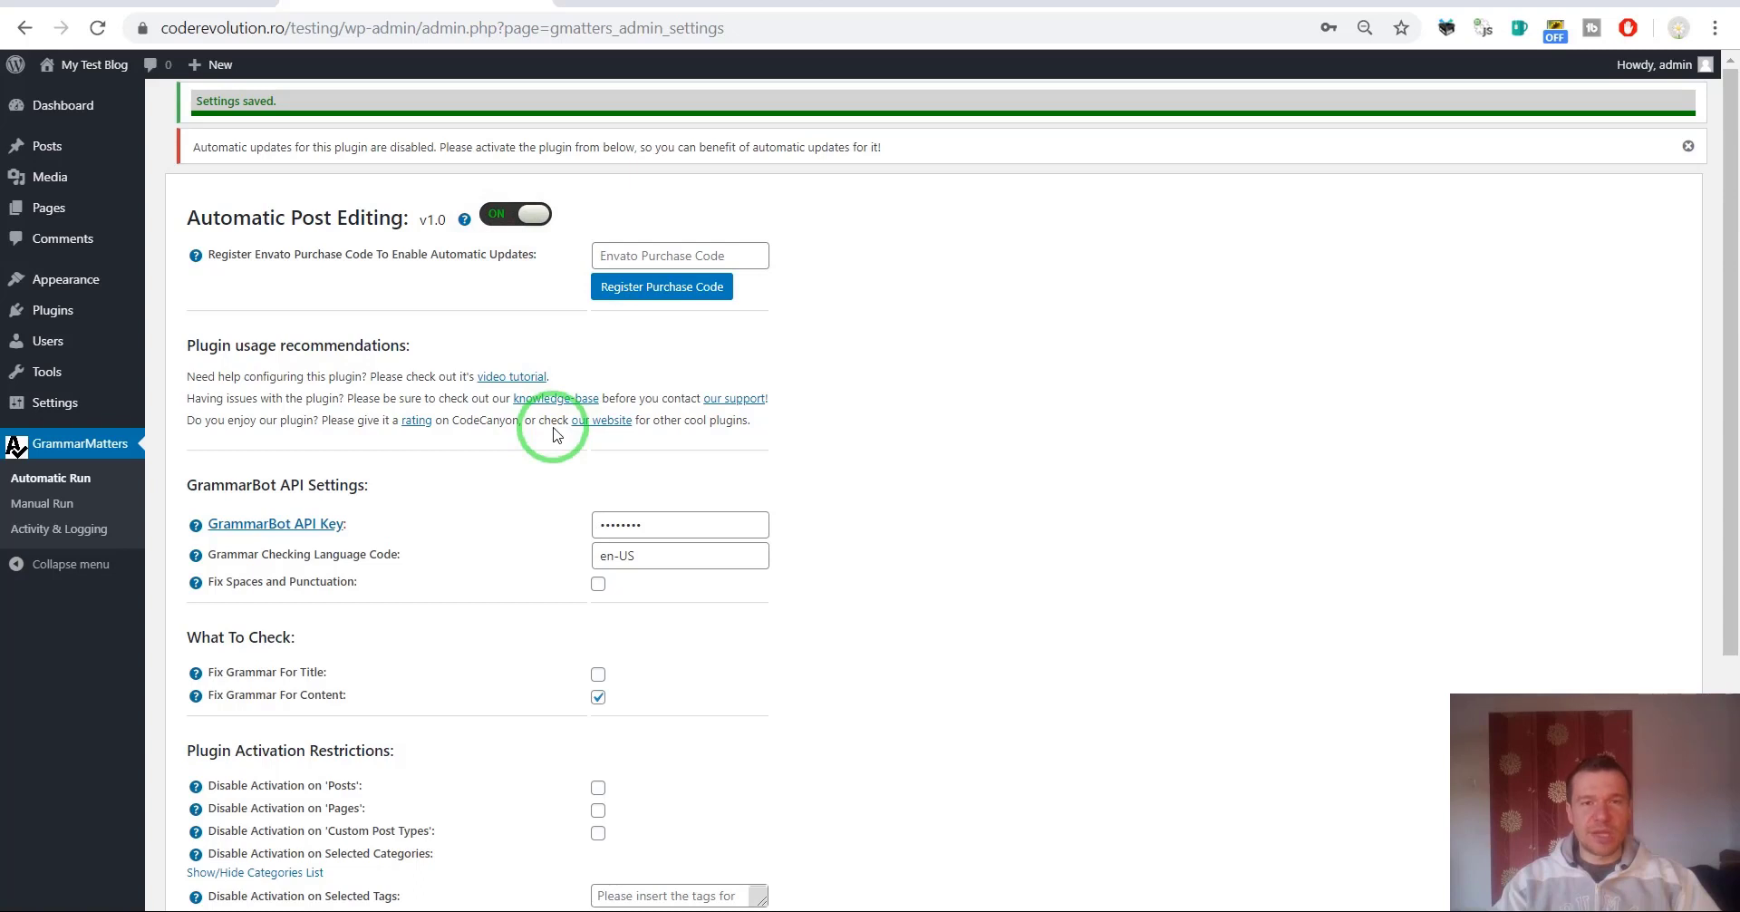
pyautogui.click(39, 153)
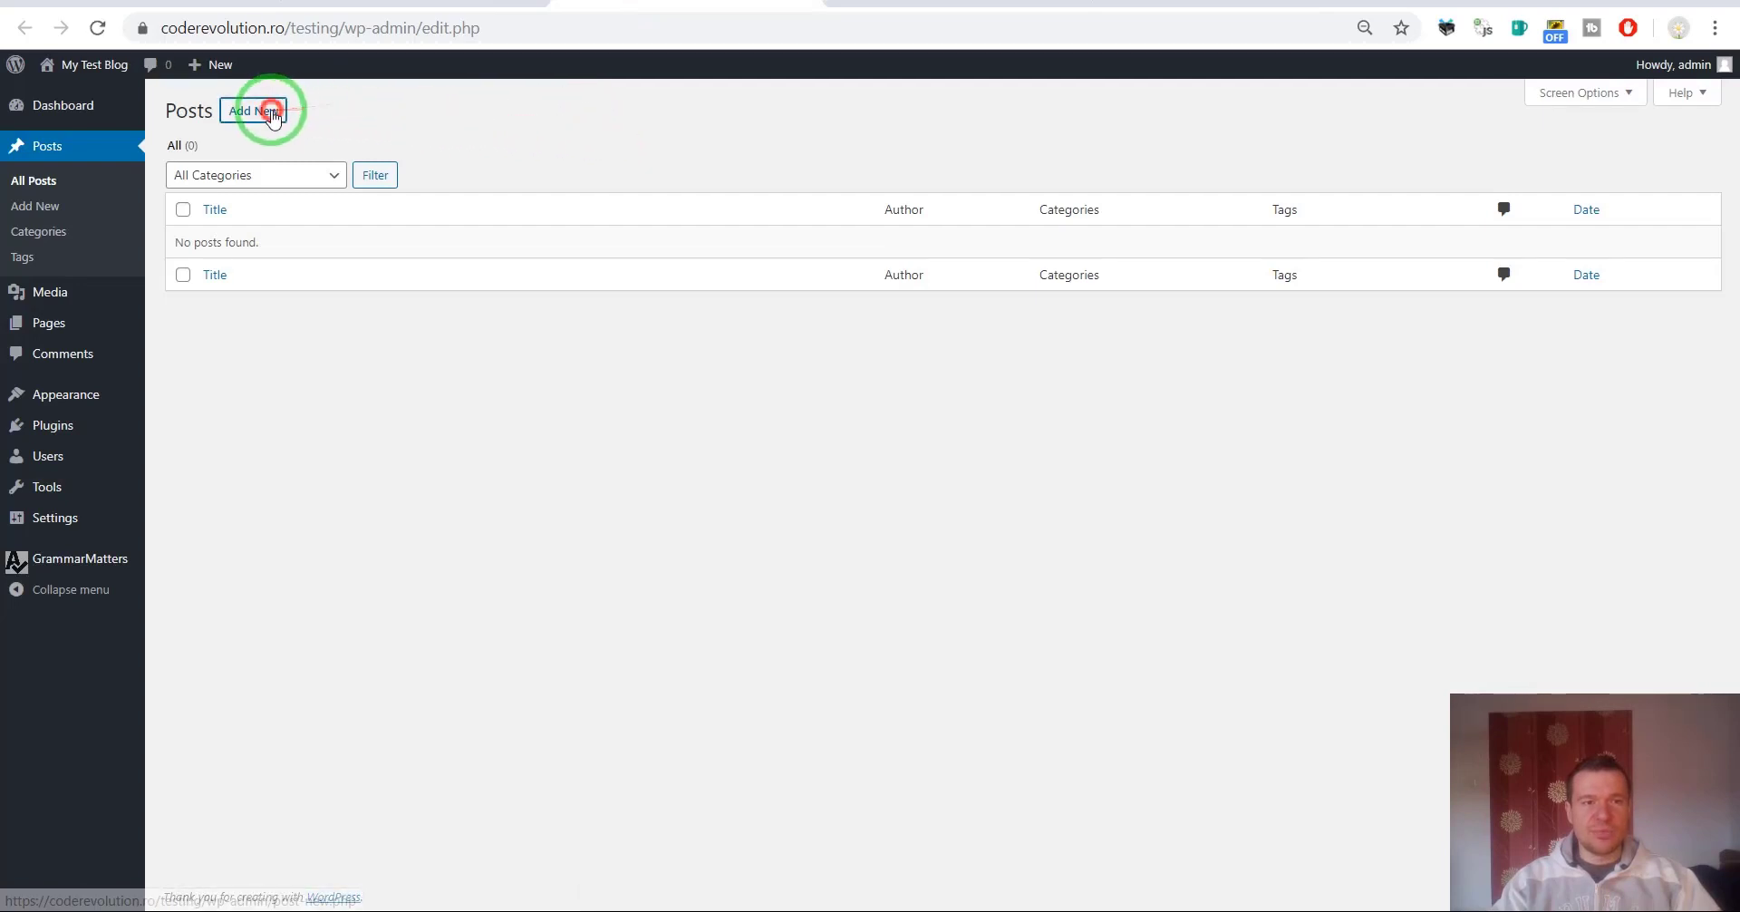
# Create a new post titled 'Testing post' containing a deliberately misspelled sentence.
pyautogui.click(255, 109)
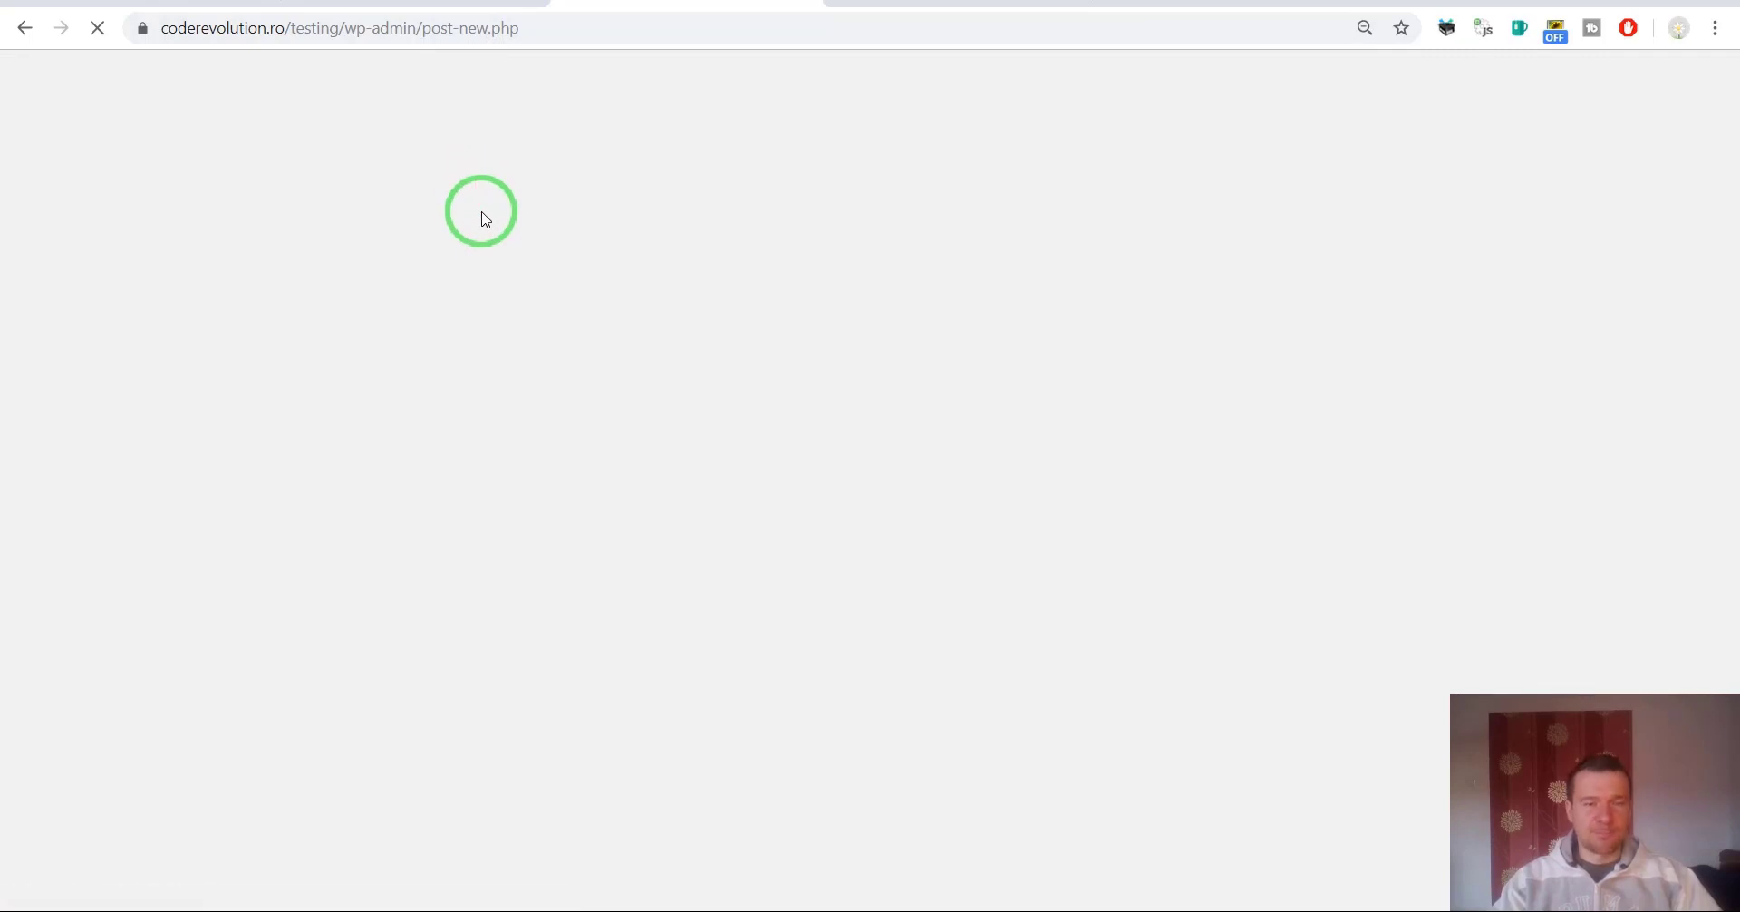
pyautogui.write('Testing post')
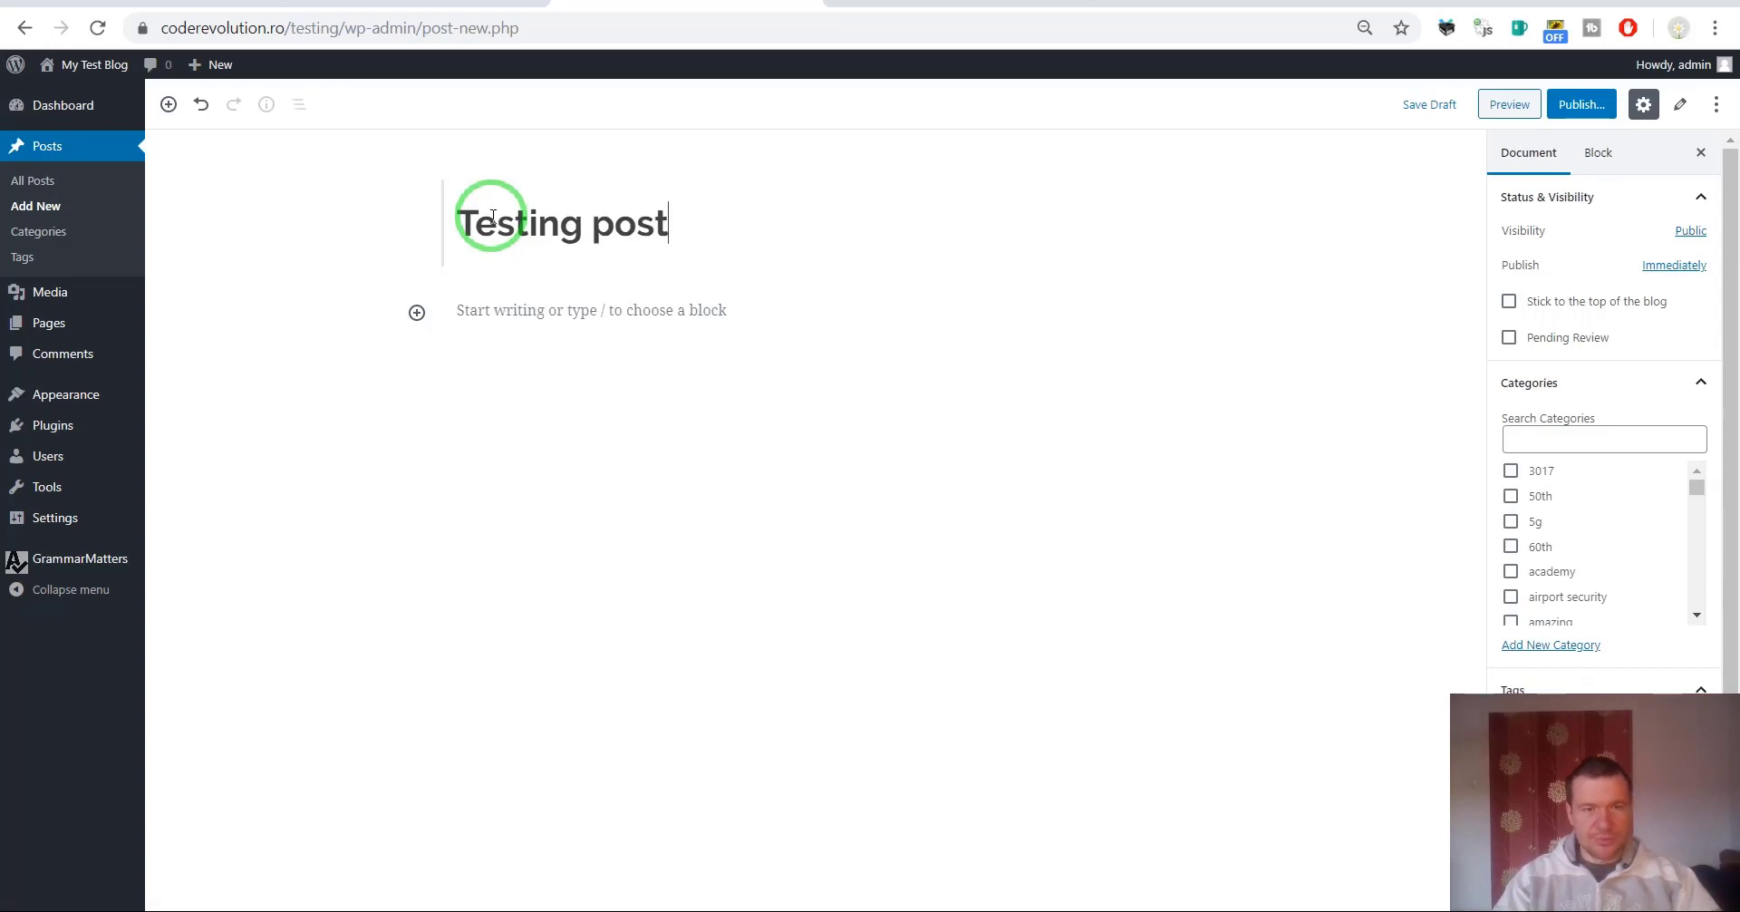
pyautogui.press('Return')
pyautogui.click(466, 322)
pyautogui.write('I am ve')
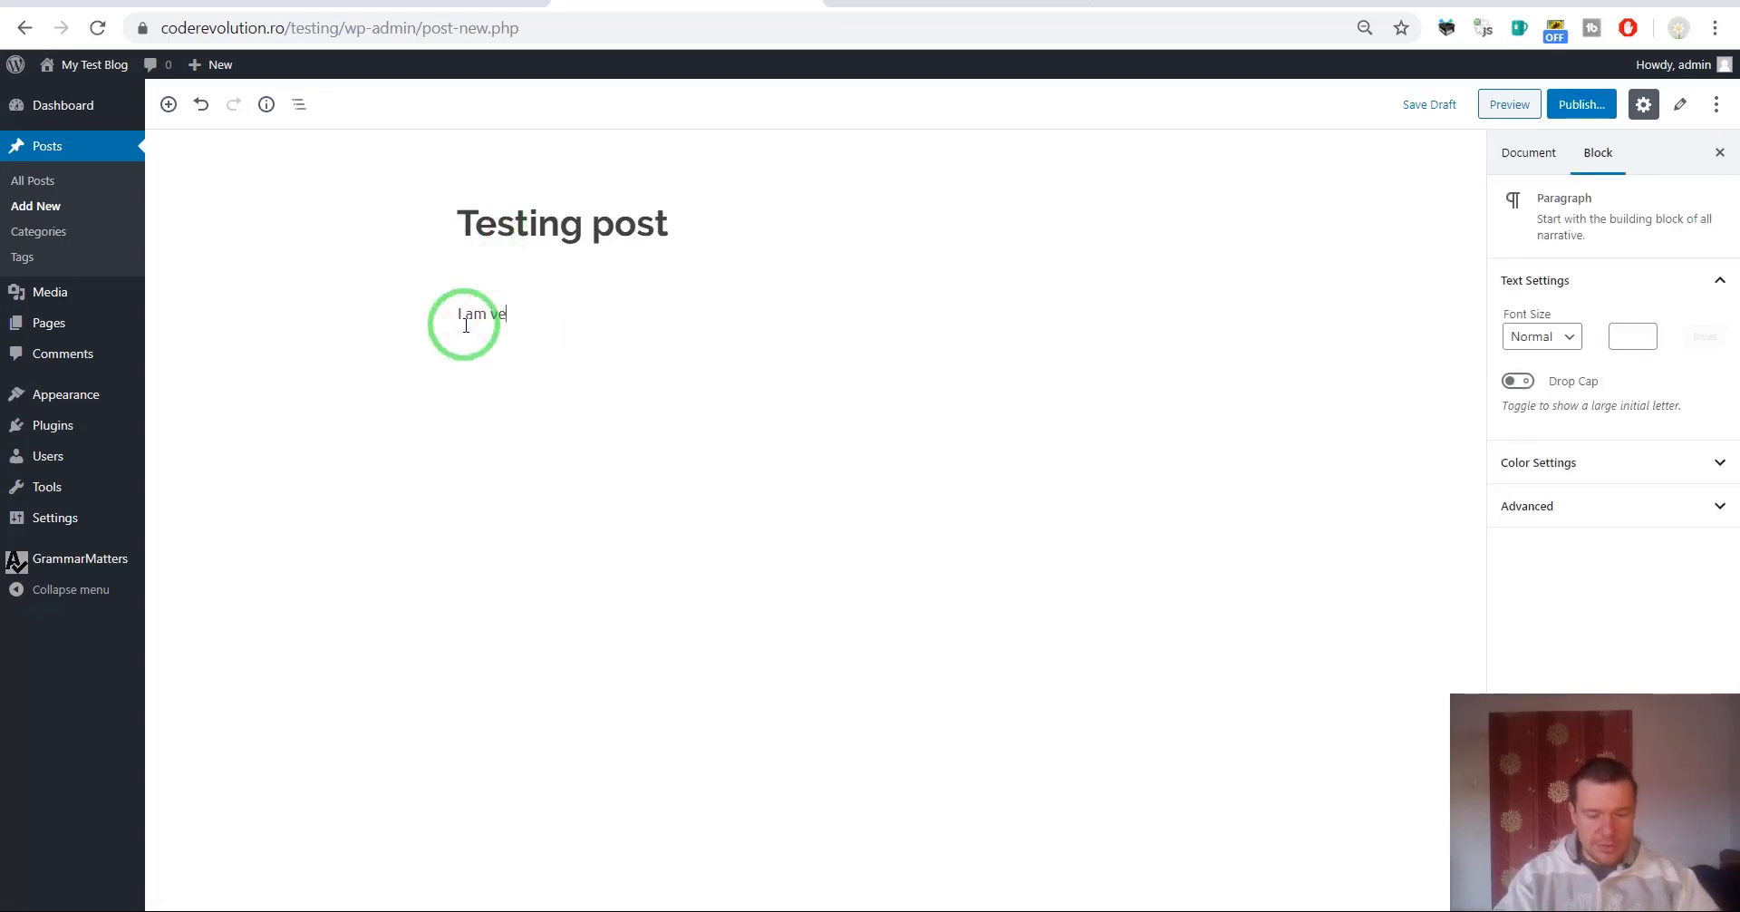
pyautogui.write('ry heppy to be here and I am niot afraid of miself.')
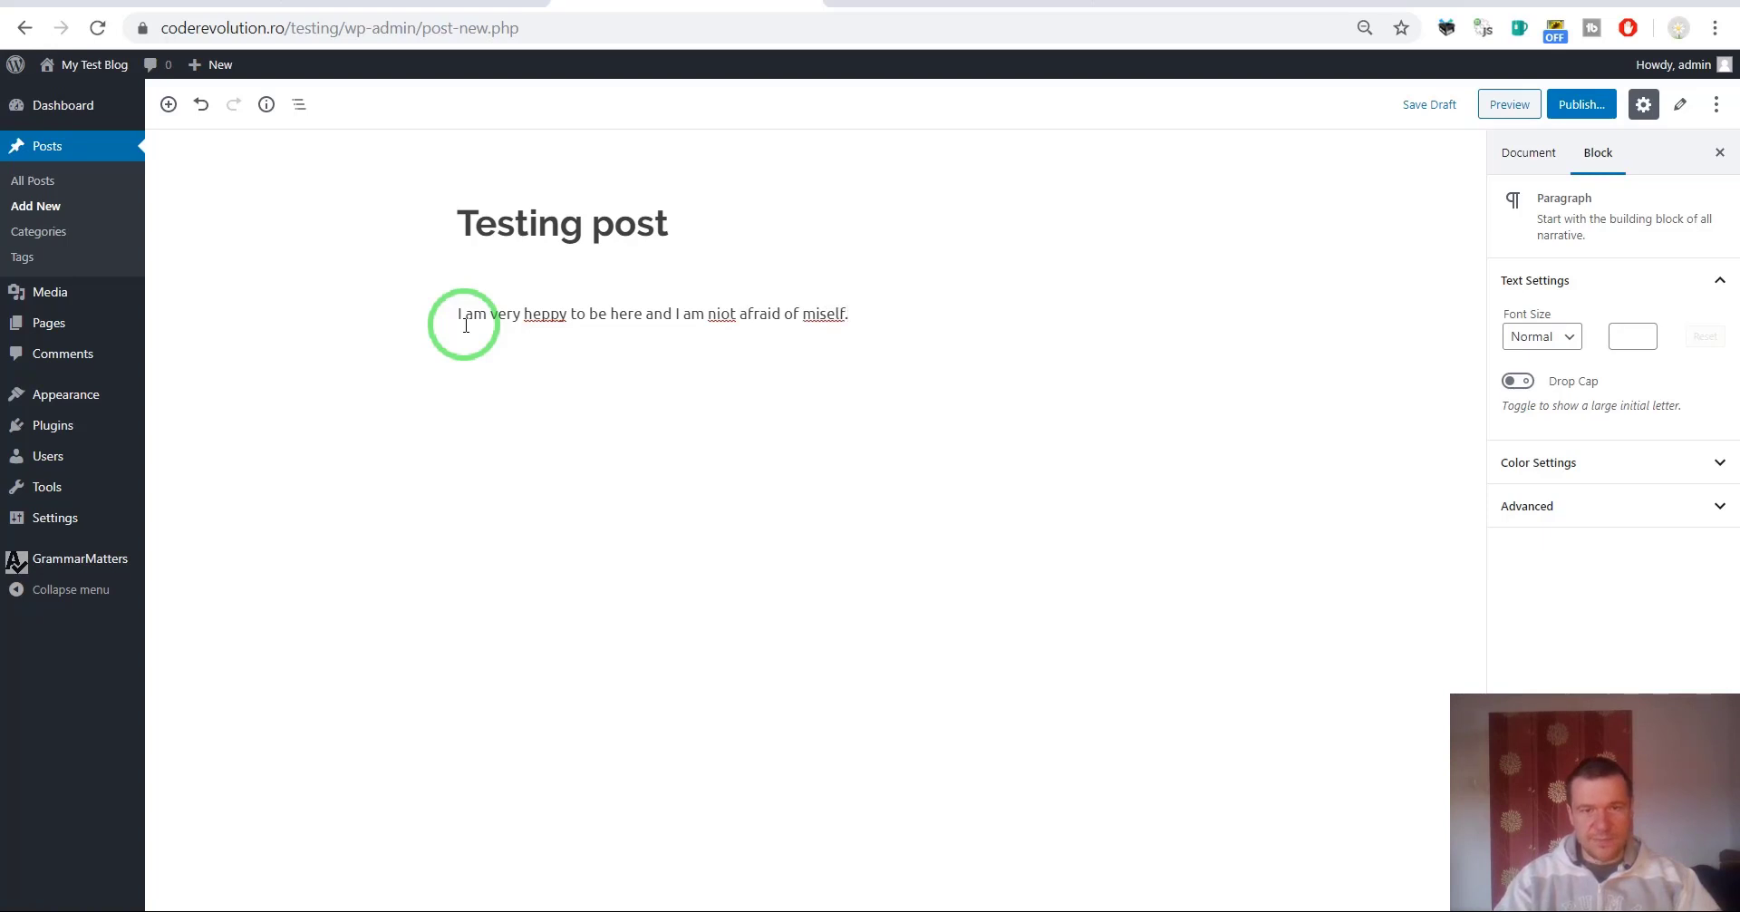
# Highlight the wrong letters in the misspelled words 'heppy' and 'niot'.
pyautogui.click(842, 392)
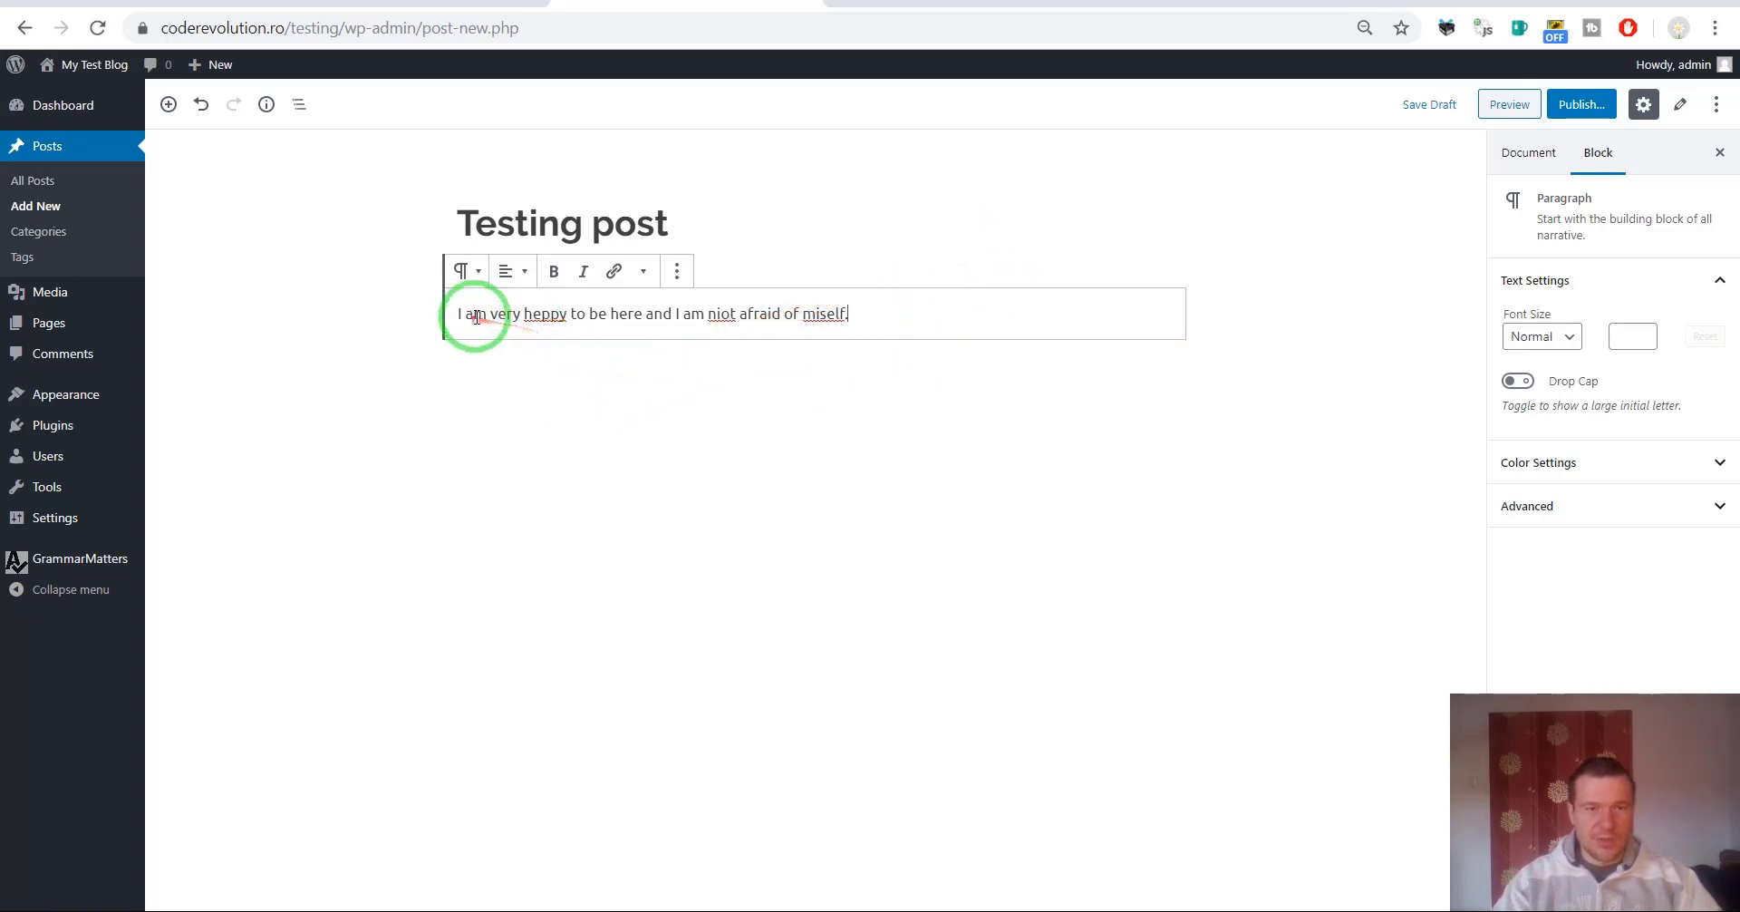
pyautogui.click(536, 313)
pyautogui.moveTo(537, 313); pyautogui.dragTo(542, 314)
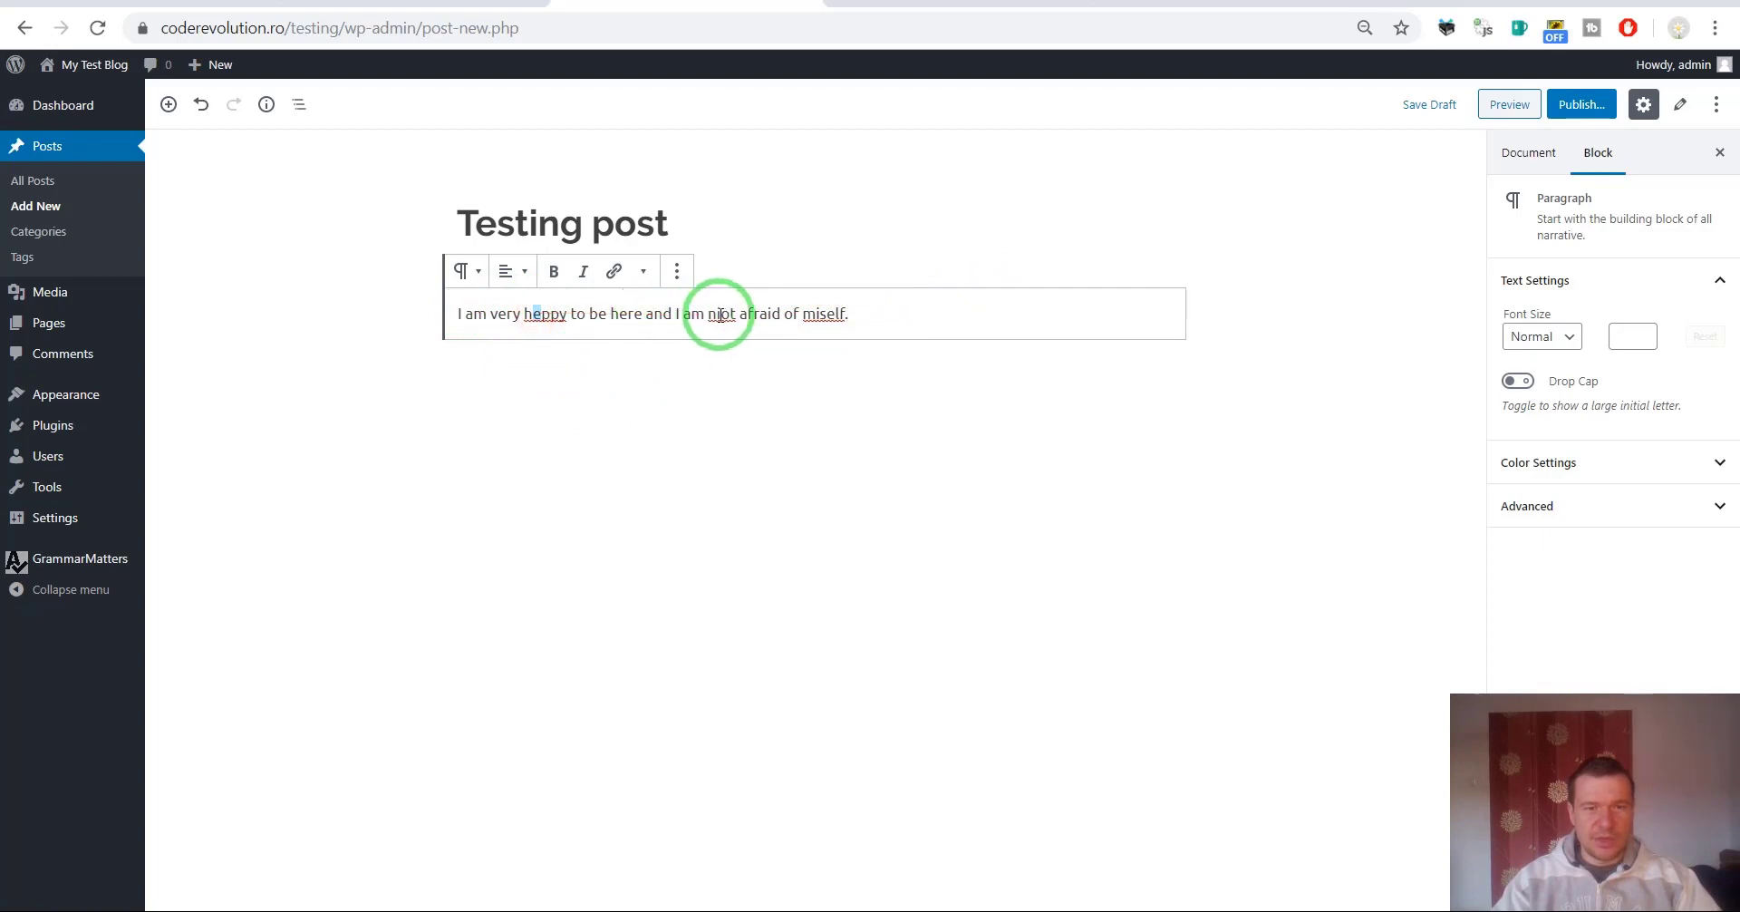
pyautogui.moveTo(717, 314); pyautogui.dragTo(735, 314)
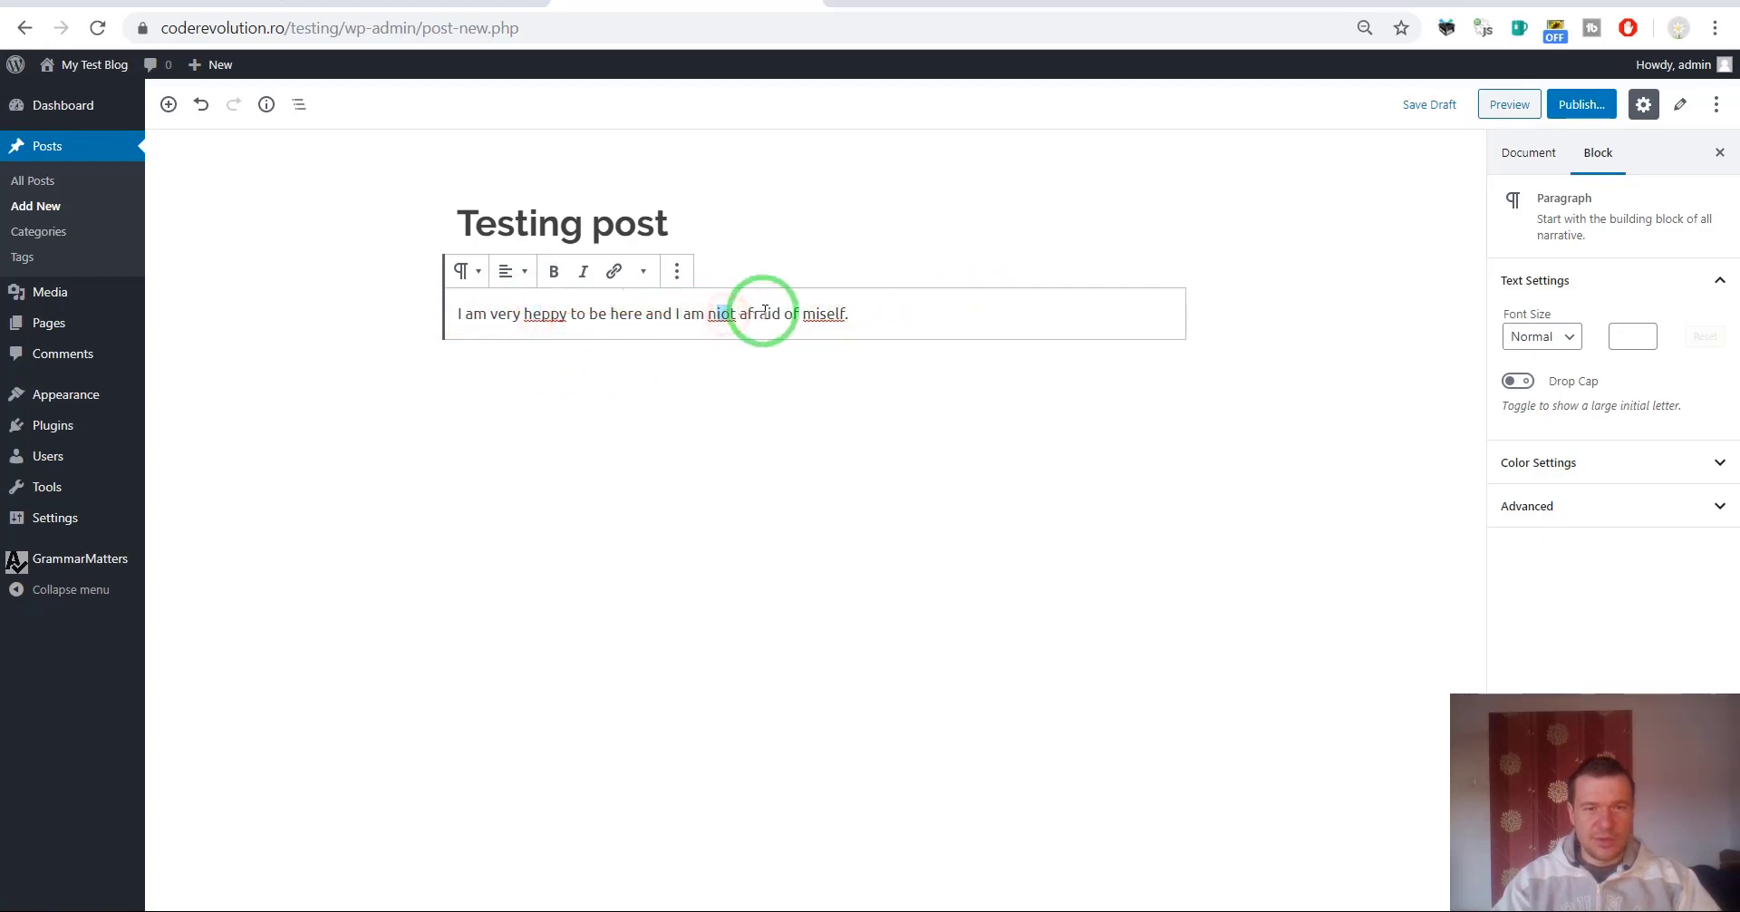
pyautogui.click(821, 314)
# Publish the Testing post and reload it to see the auto-corrected sentence.
pyautogui.click(1287, 206)
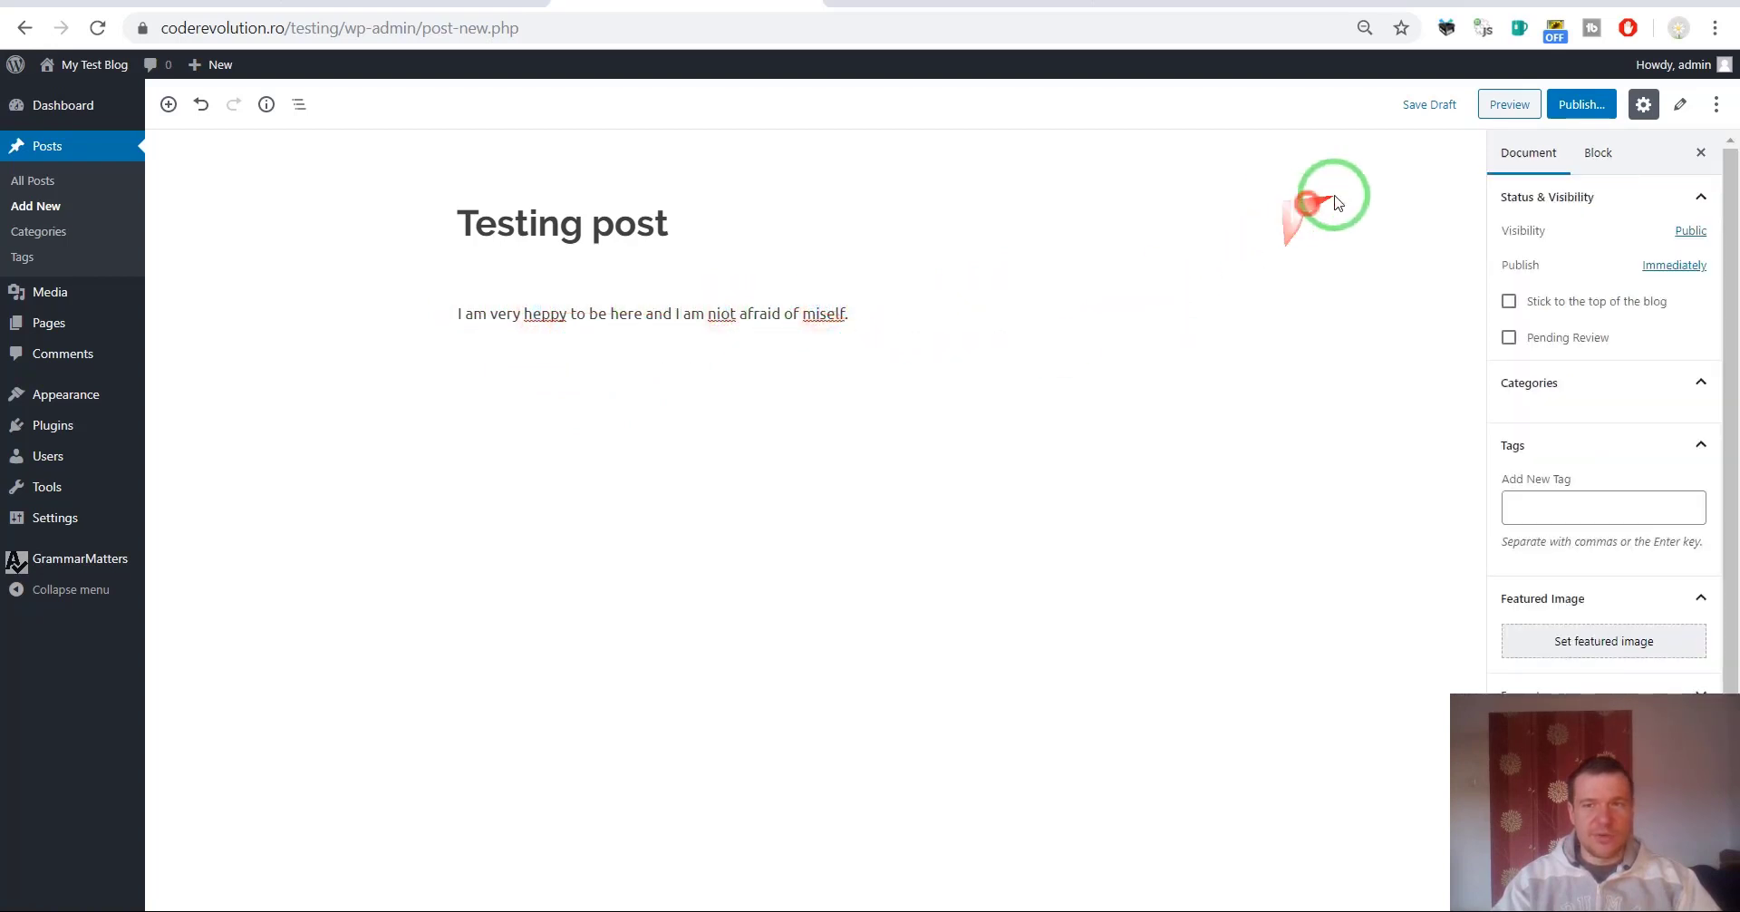
pyautogui.click(1569, 112)
pyautogui.click(1621, 108)
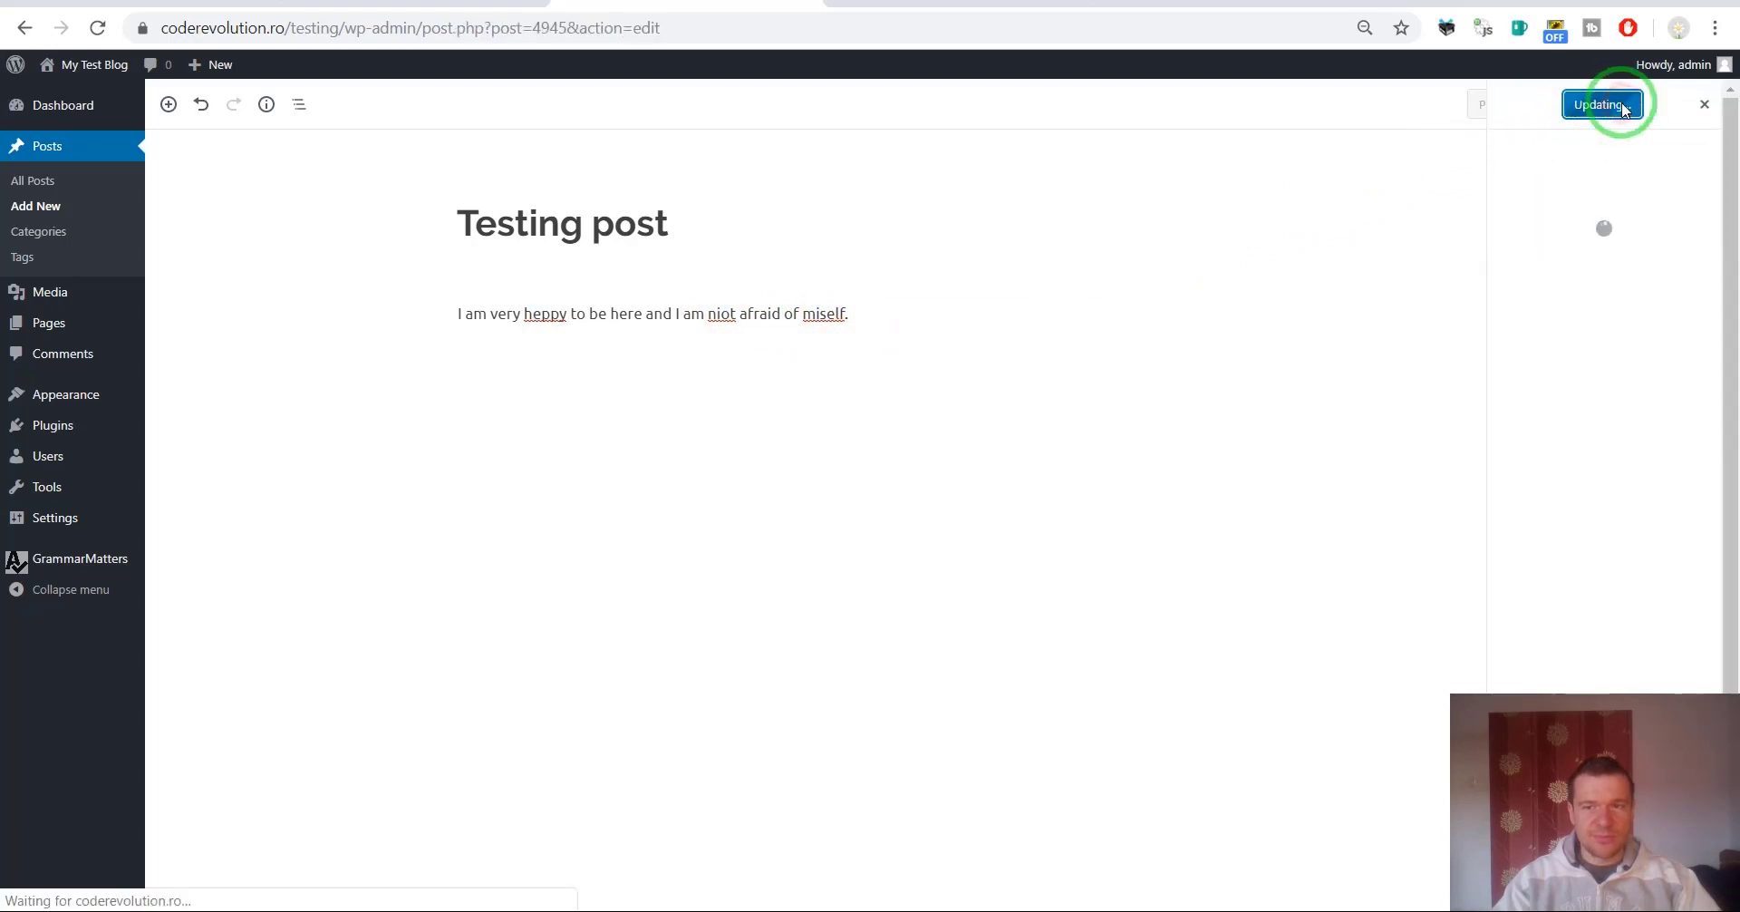
pyautogui.click(100, 29)
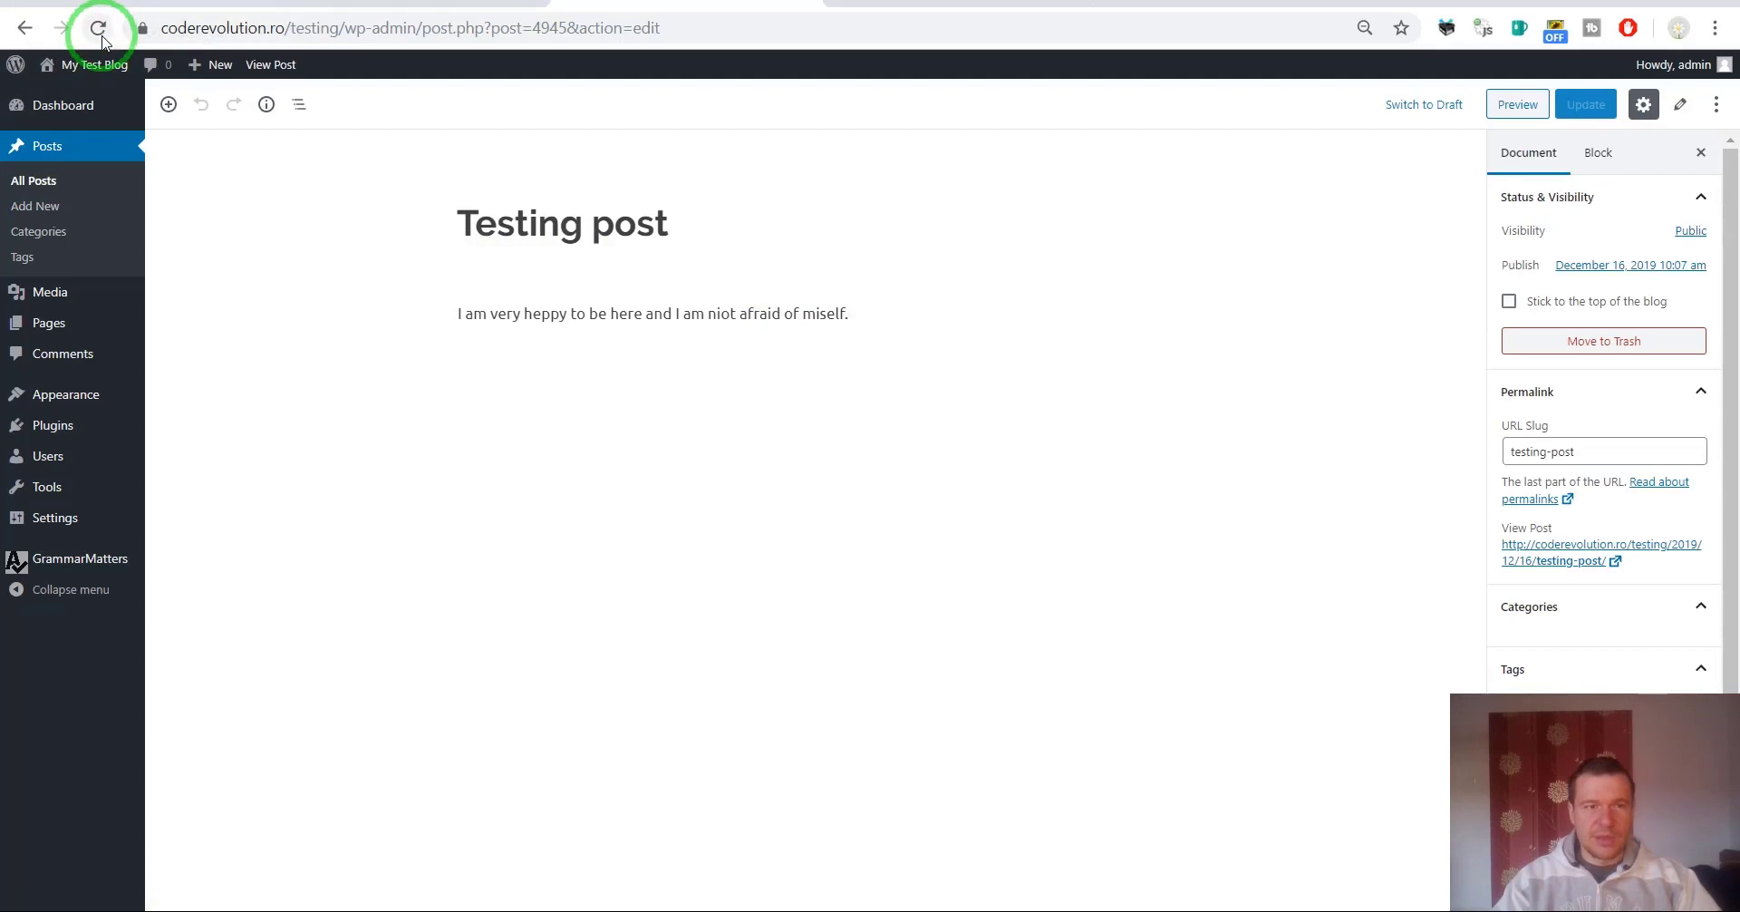
pyautogui.click(100, 29)
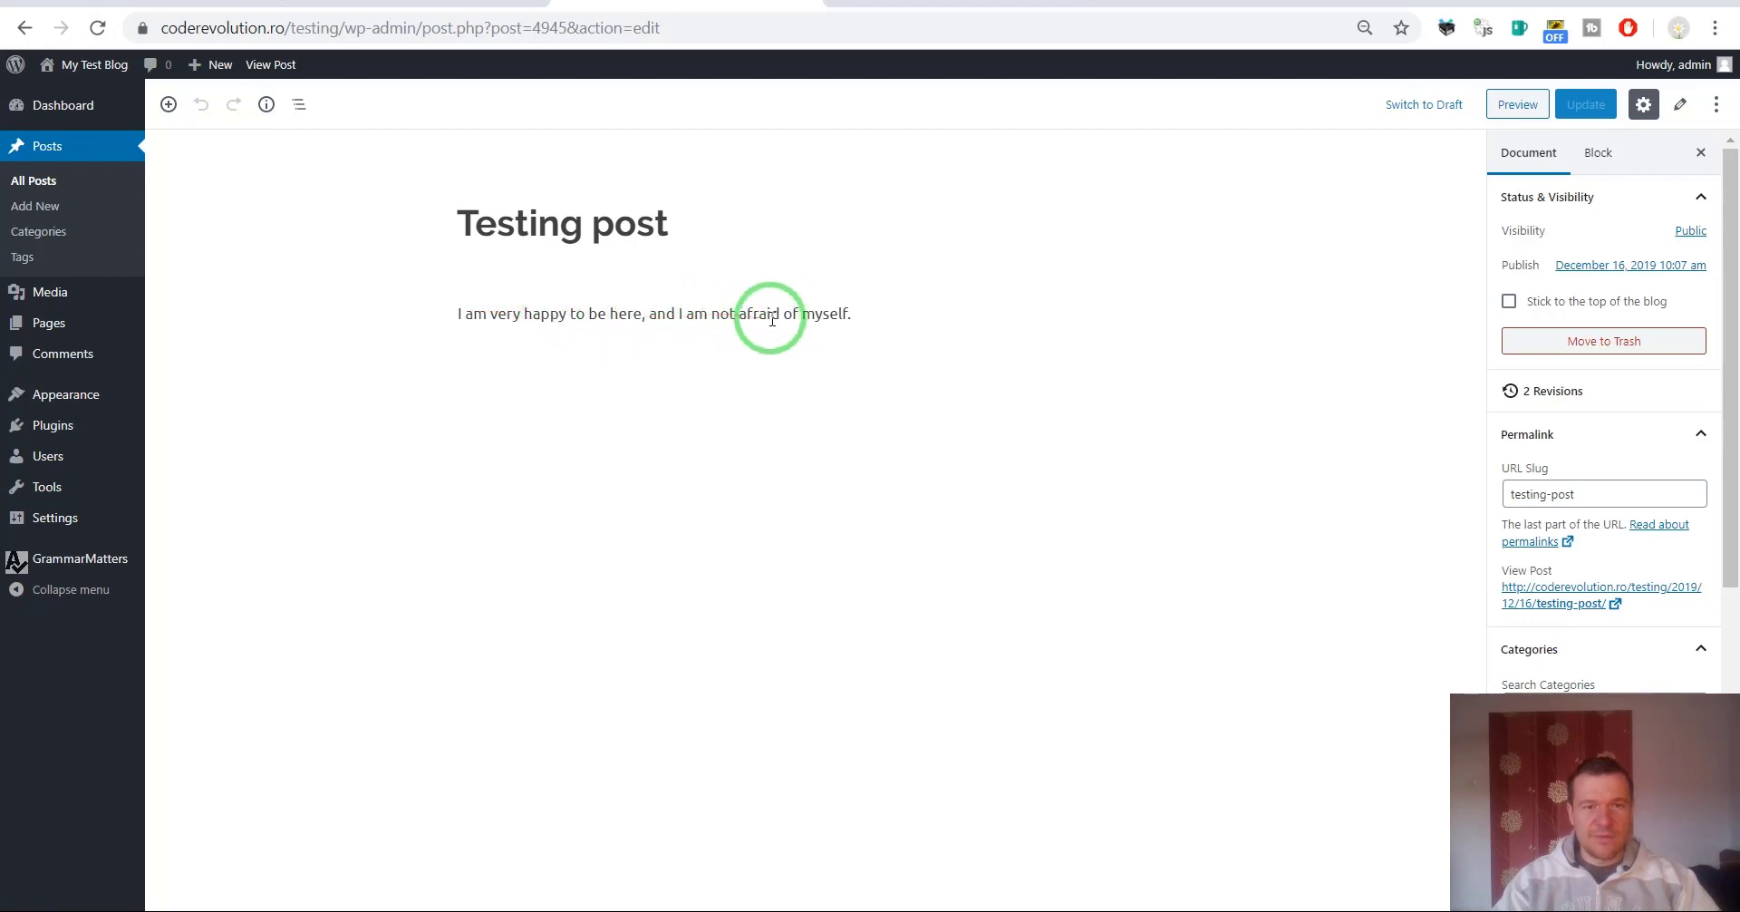
# Check the corrected word 'myself', then start a new blank post.
pyautogui.doubleClick(821, 313)
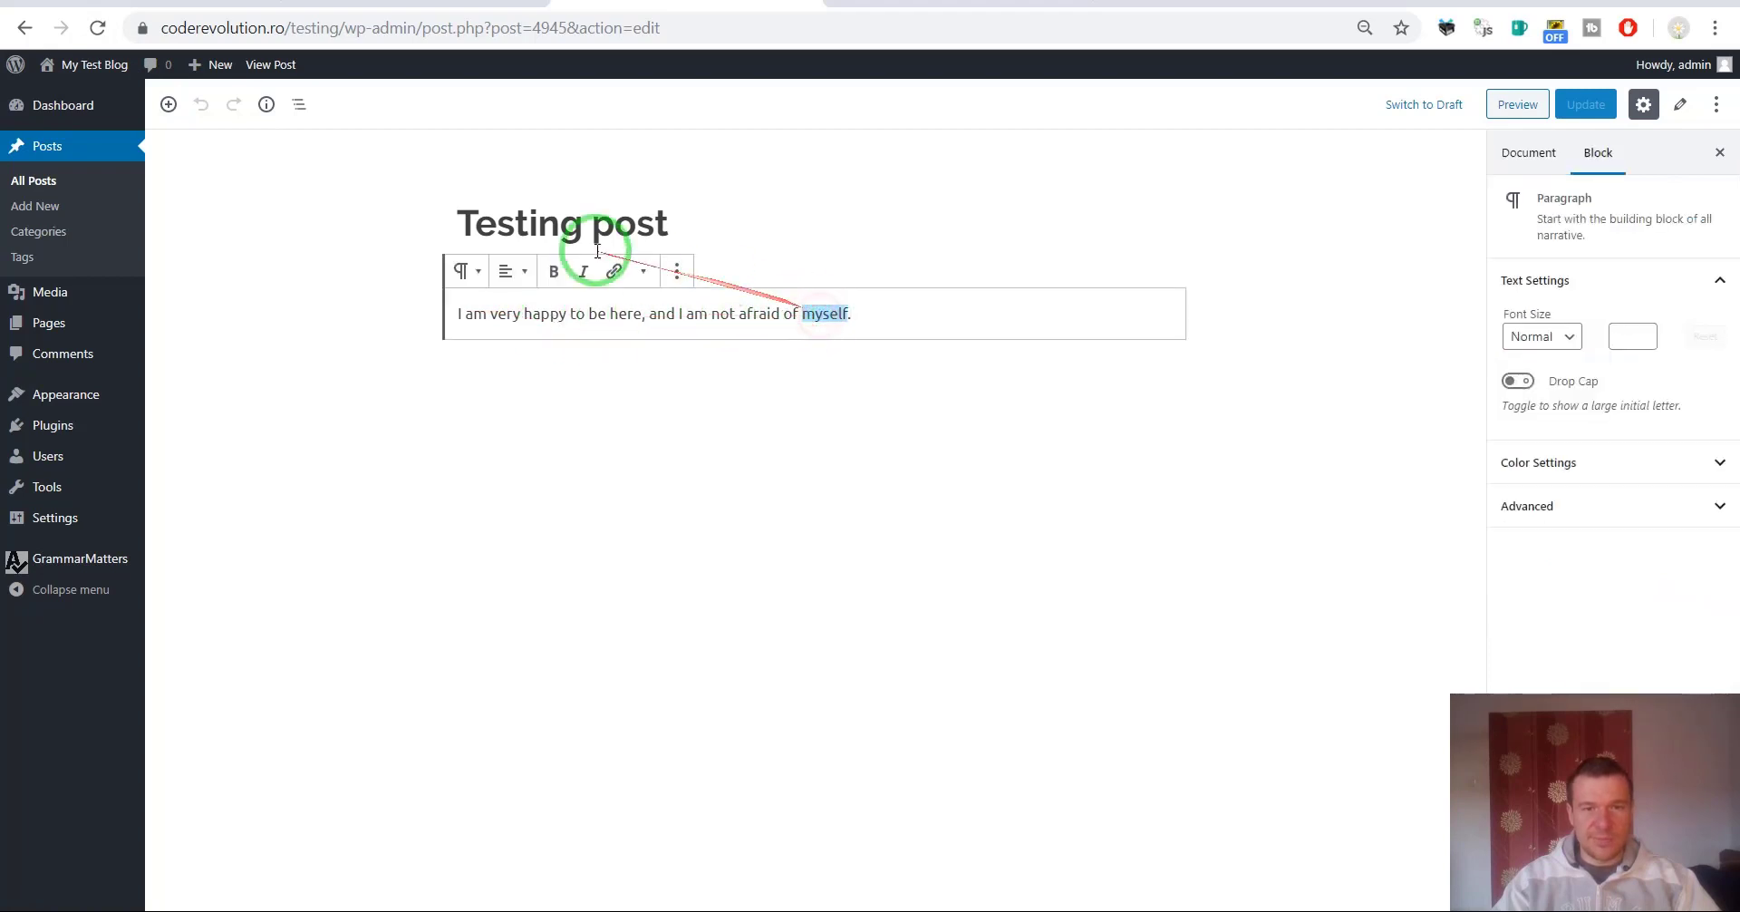
pyautogui.click(659, 182)
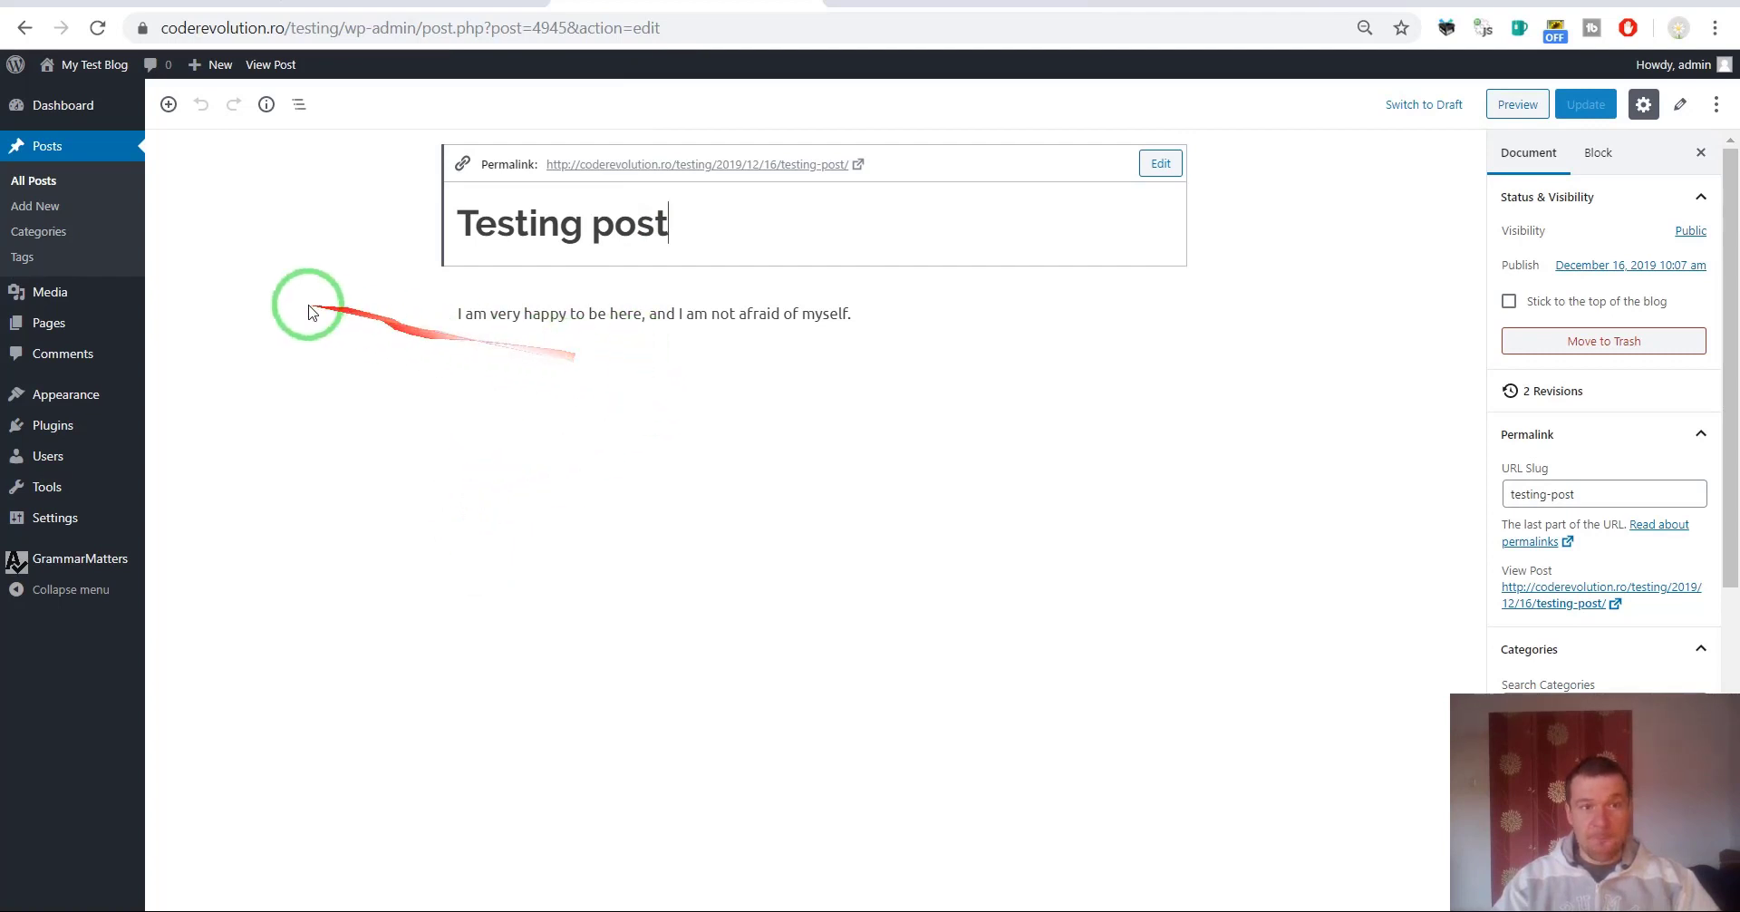
pyautogui.click(381, 7)
pyautogui.click(589, 5)
pyautogui.click(28, 216)
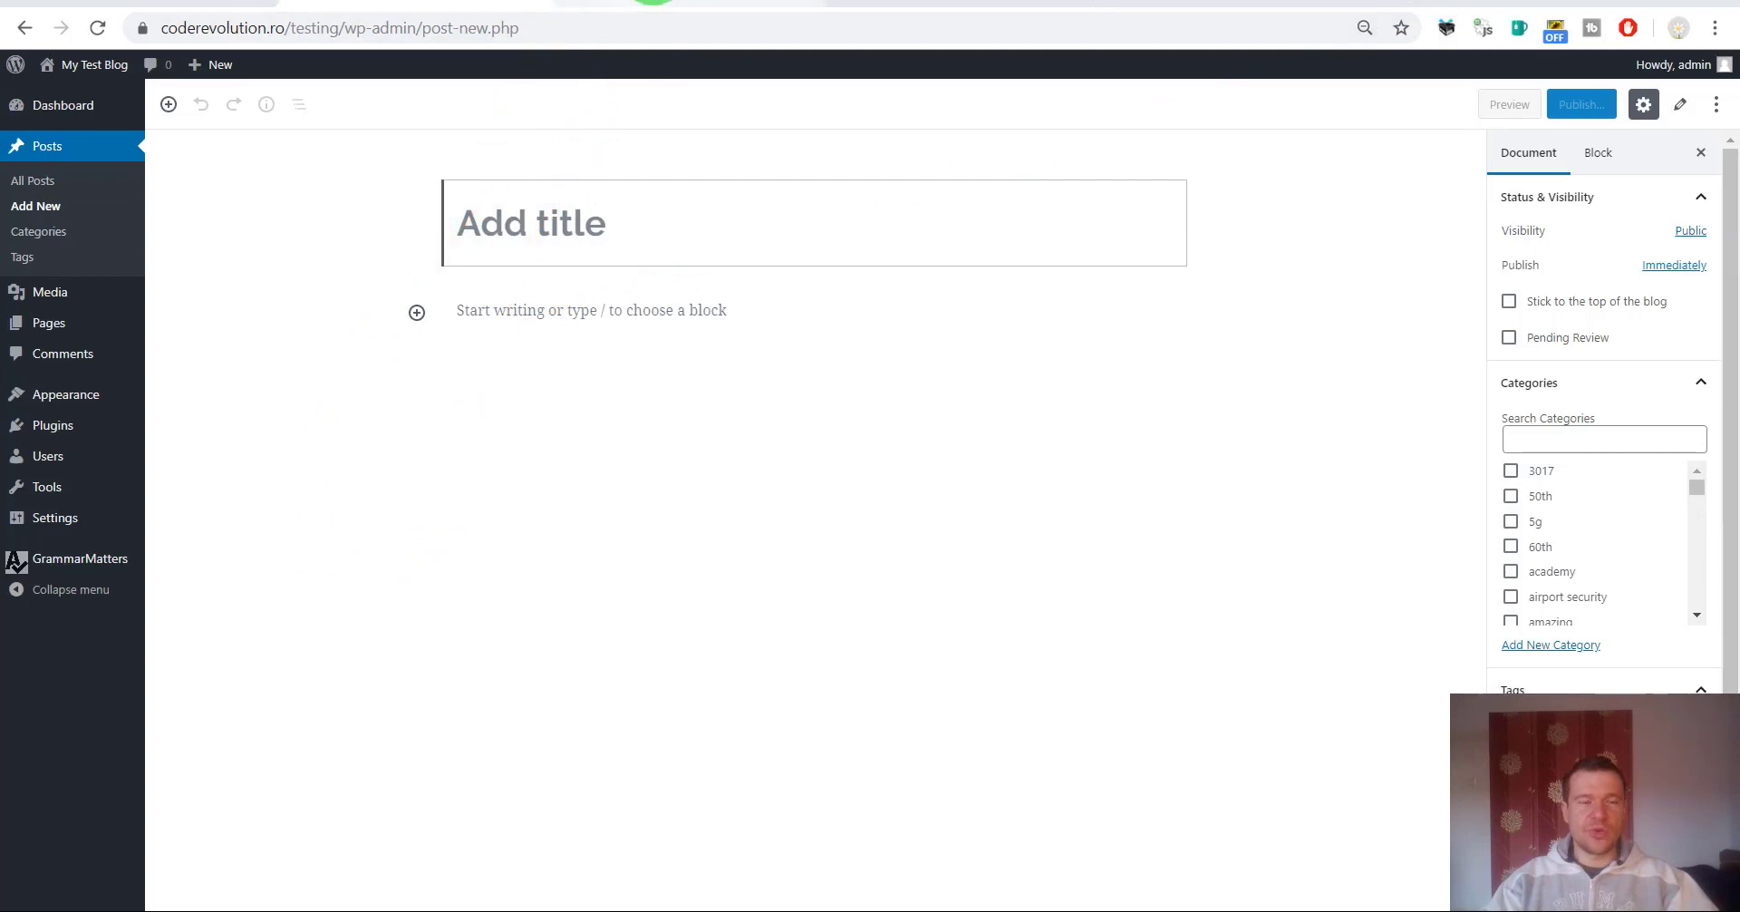
# Return to the GrammarMatters settings and confirm the language code is en-US.
pyautogui.click(594, 224)
pyautogui.click(602, 4)
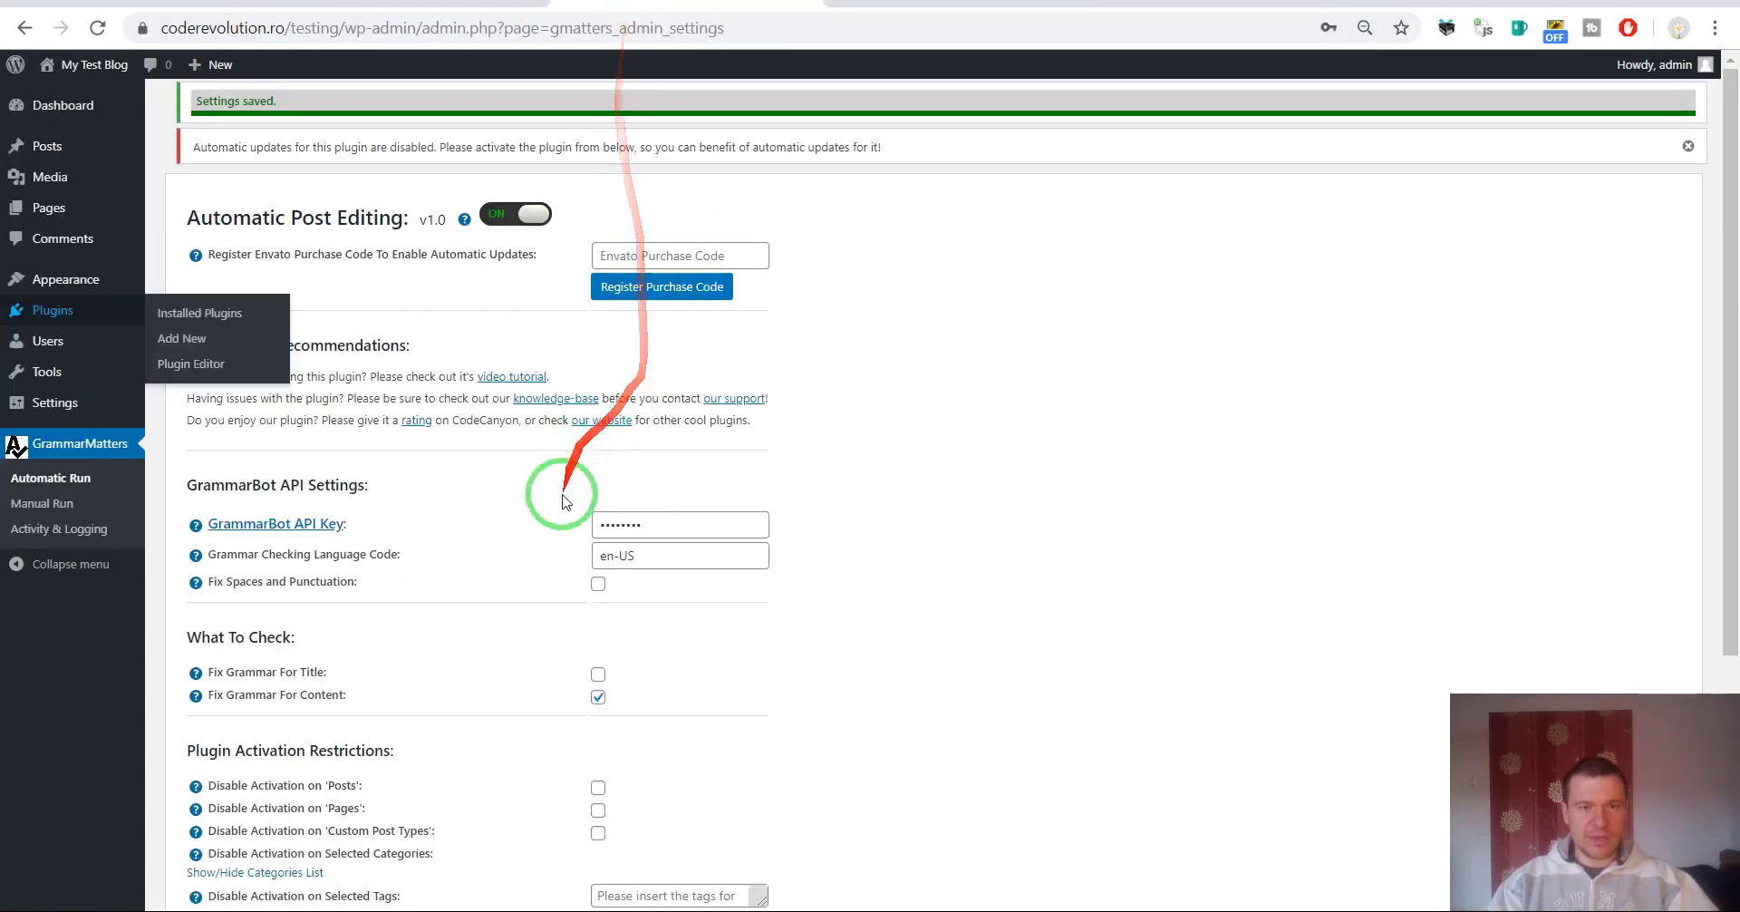
pyautogui.scroll(-1, 528, 536)
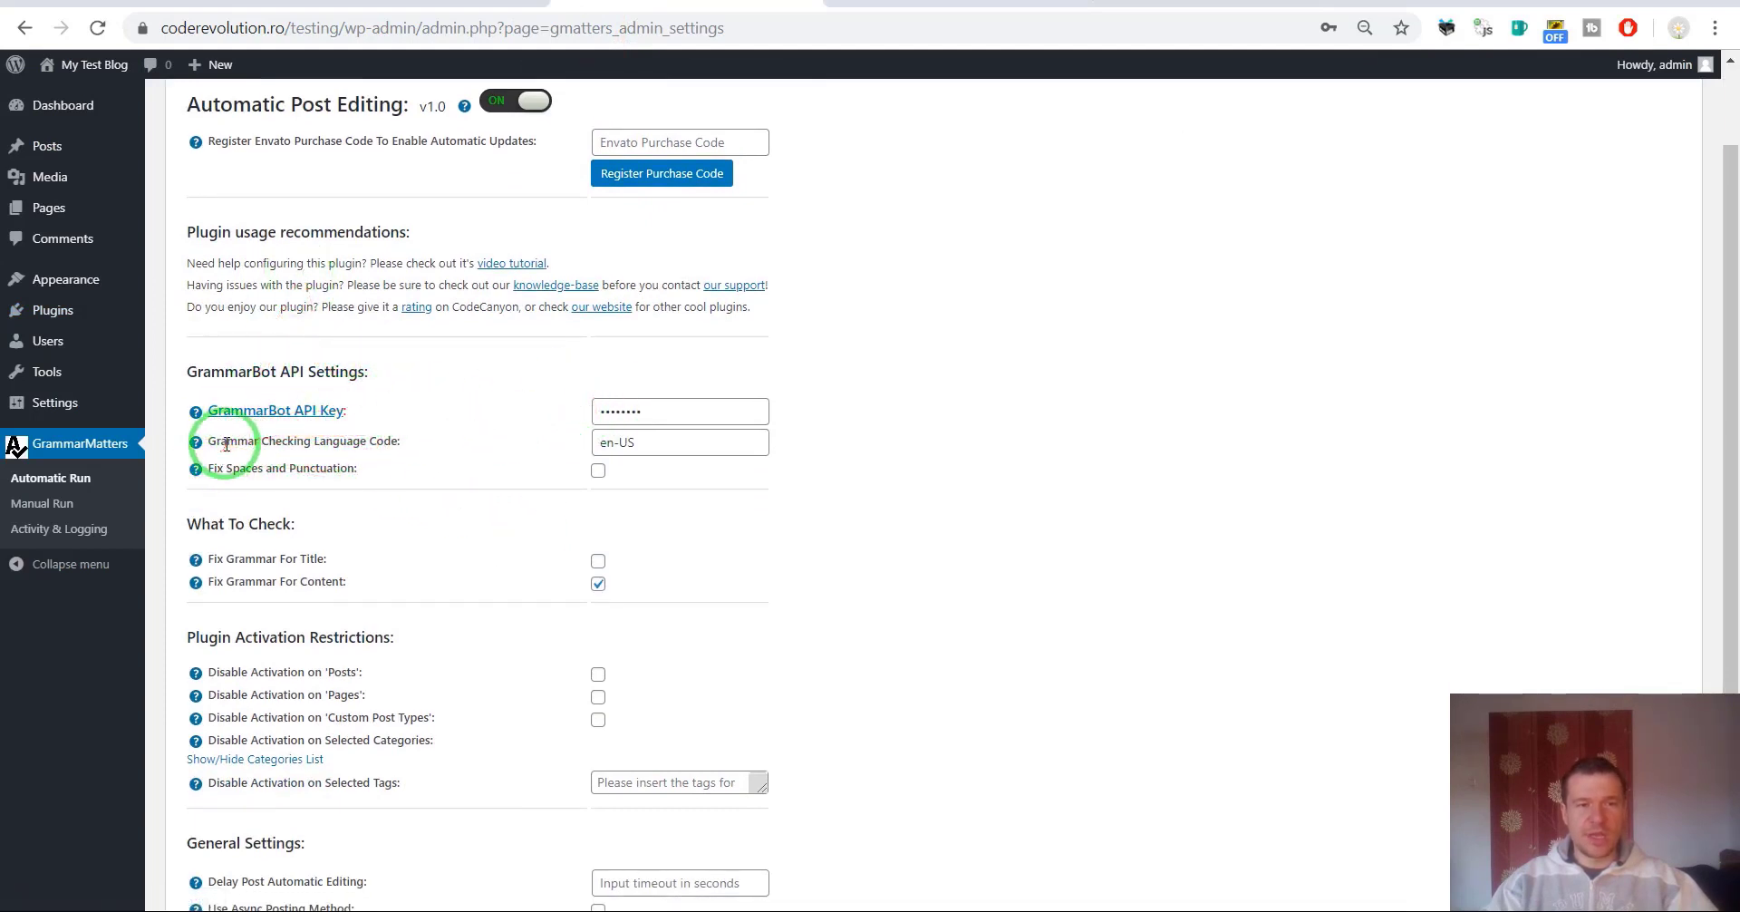
pyautogui.moveTo(225, 442); pyautogui.dragTo(378, 442)
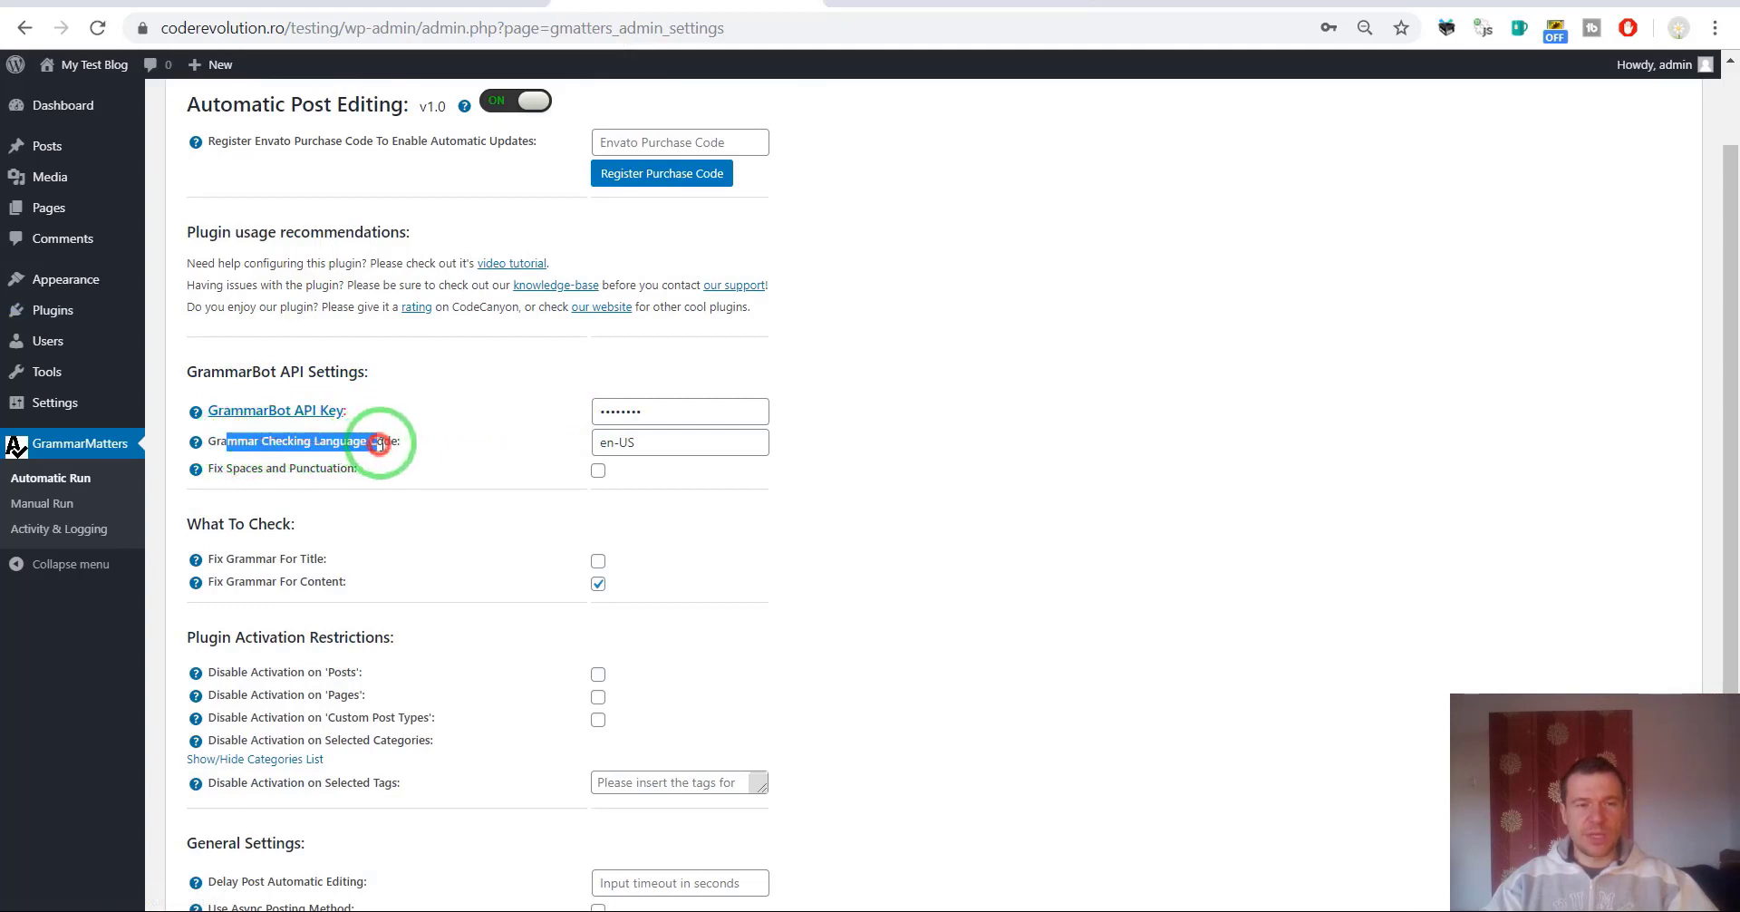
pyautogui.click(607, 440)
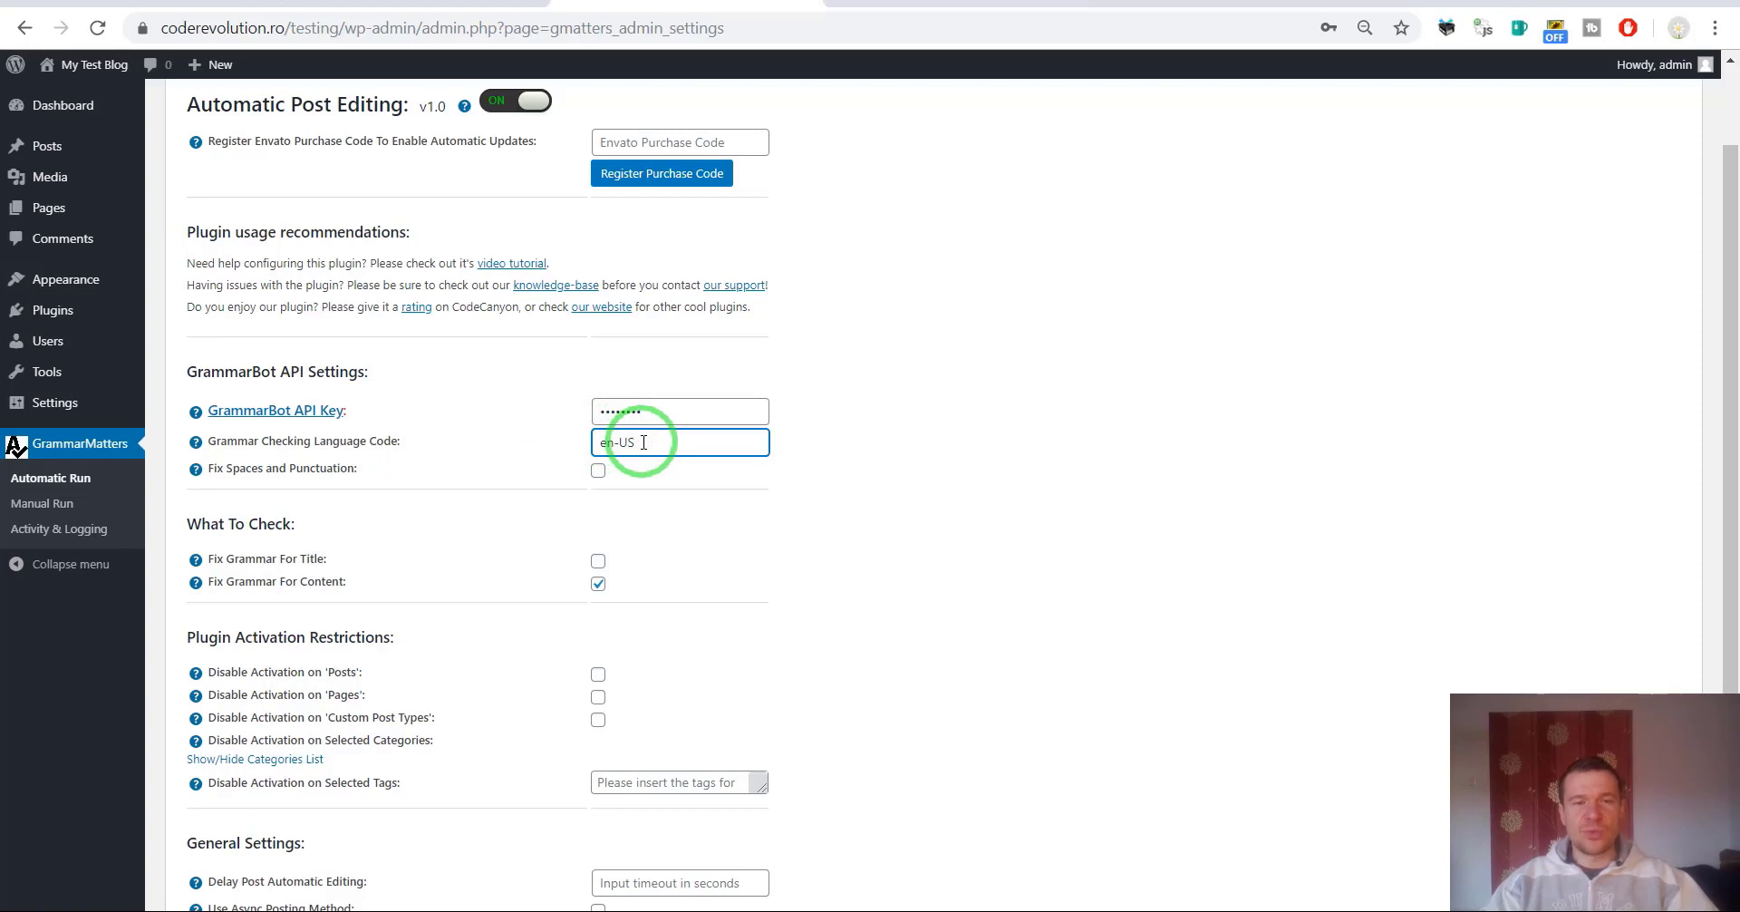
pyautogui.click(643, 443)
pyautogui.click(619, 443)
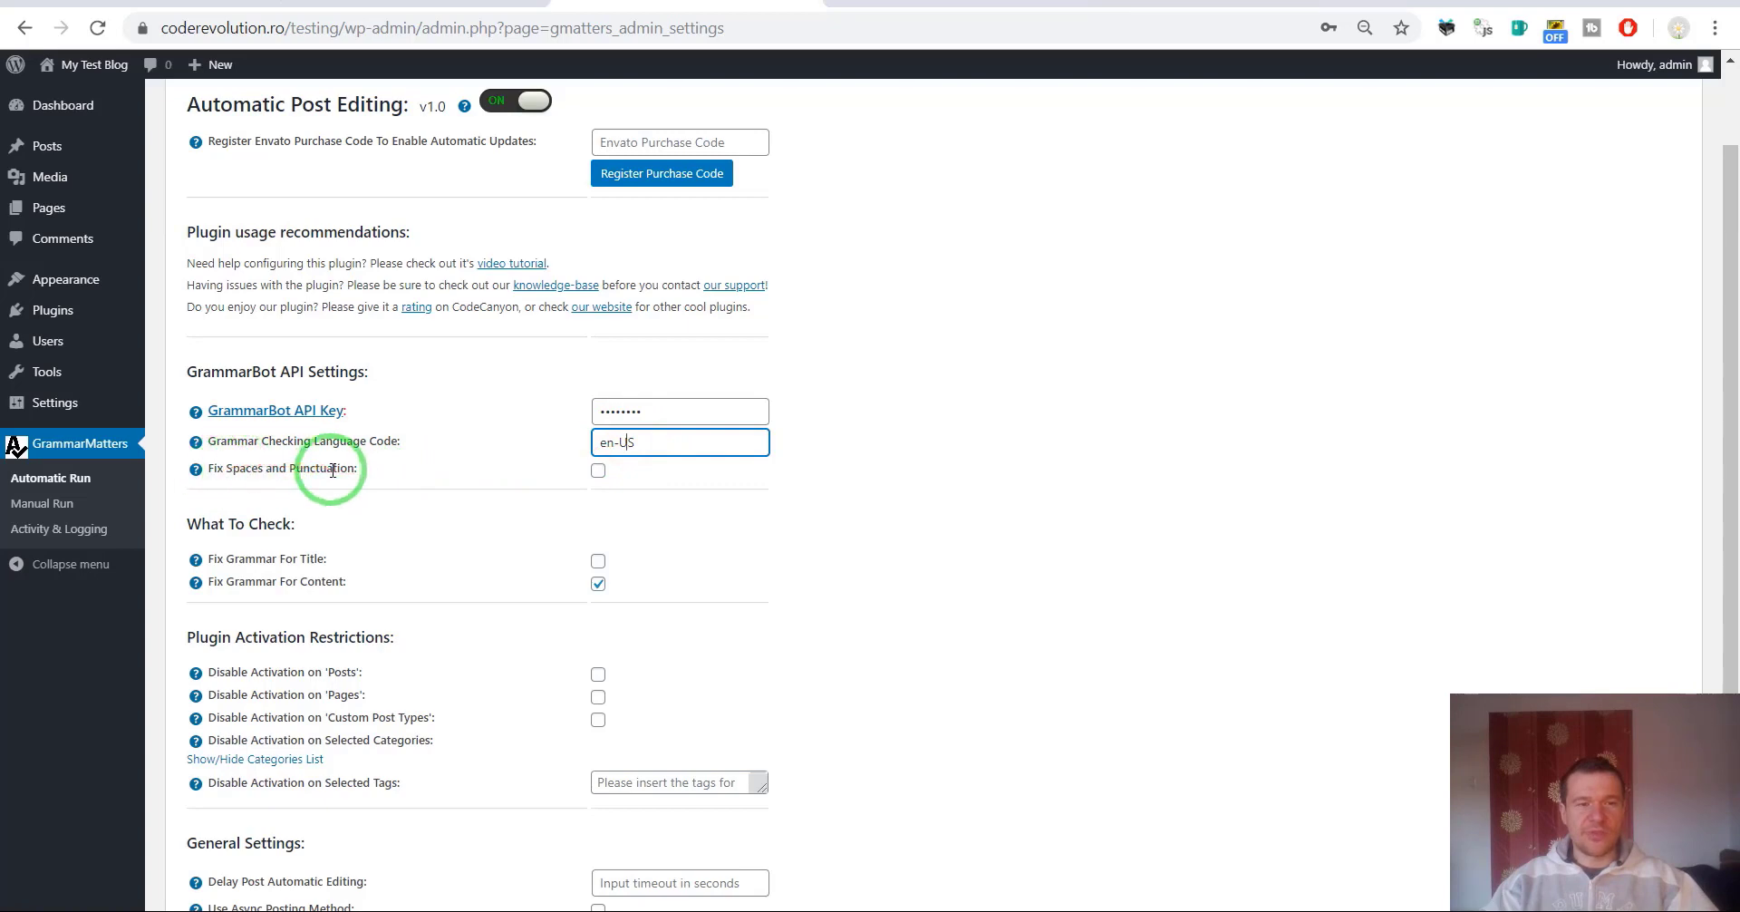
# Enable Fix Spaces and Punctuation, save the settings, and dismiss the password prompt.
pyautogui.click(597, 472)
pyautogui.scroll(-3, 392, 598)
pyautogui.click(231, 805)
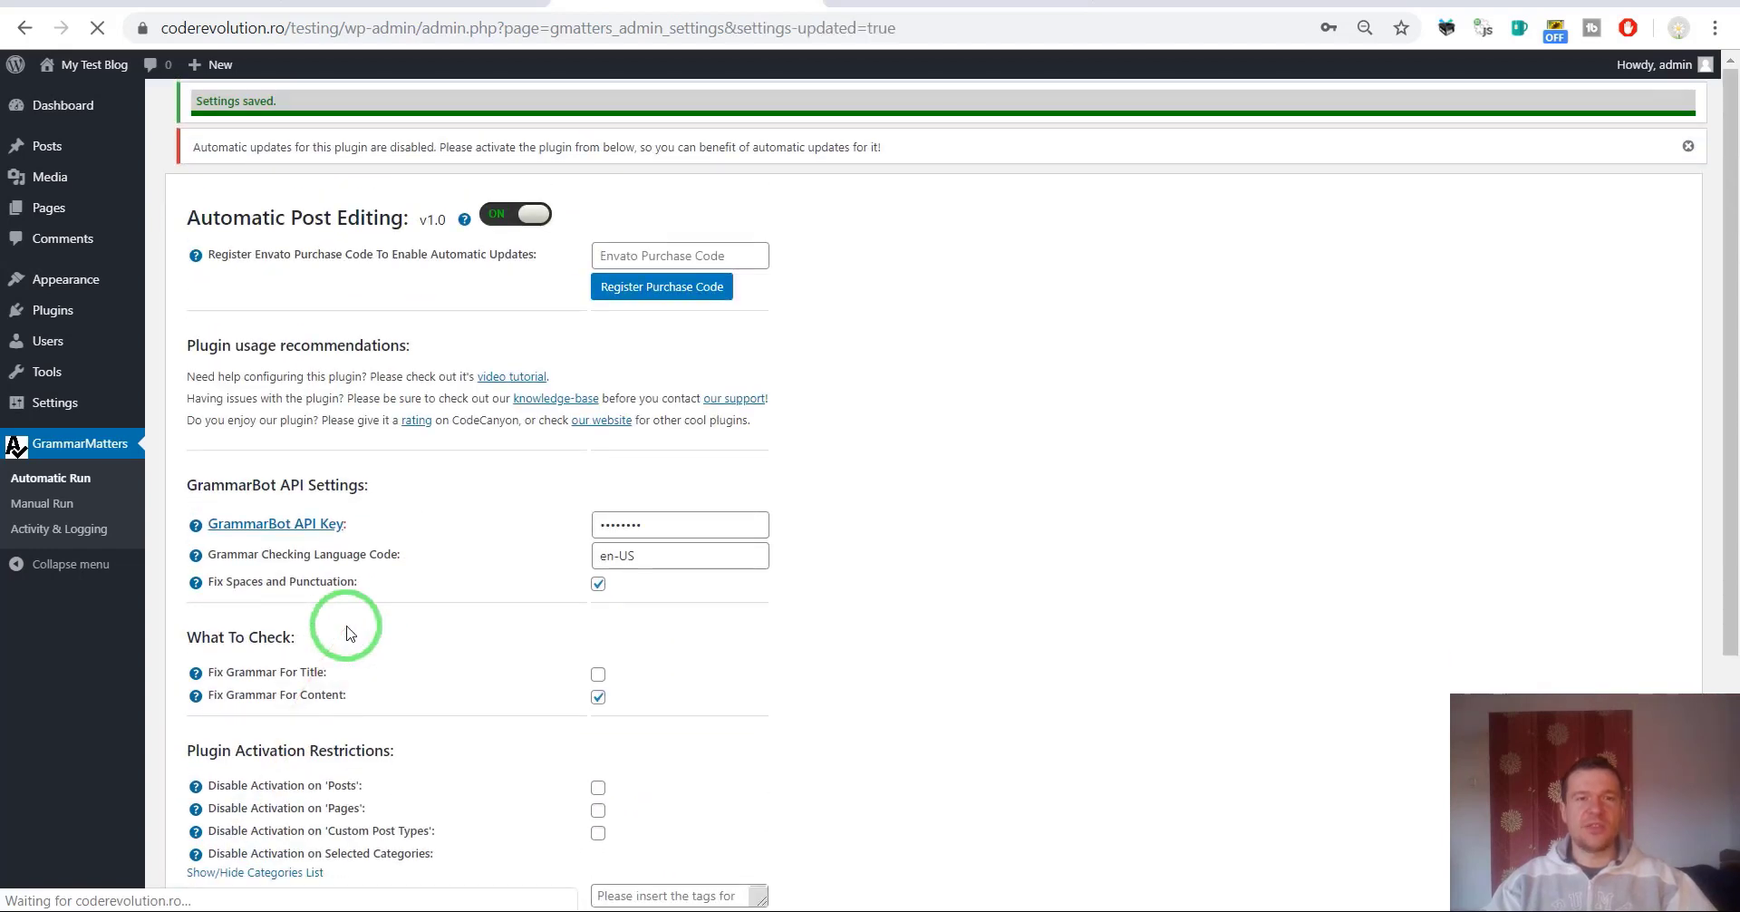
pyautogui.click(349, 632)
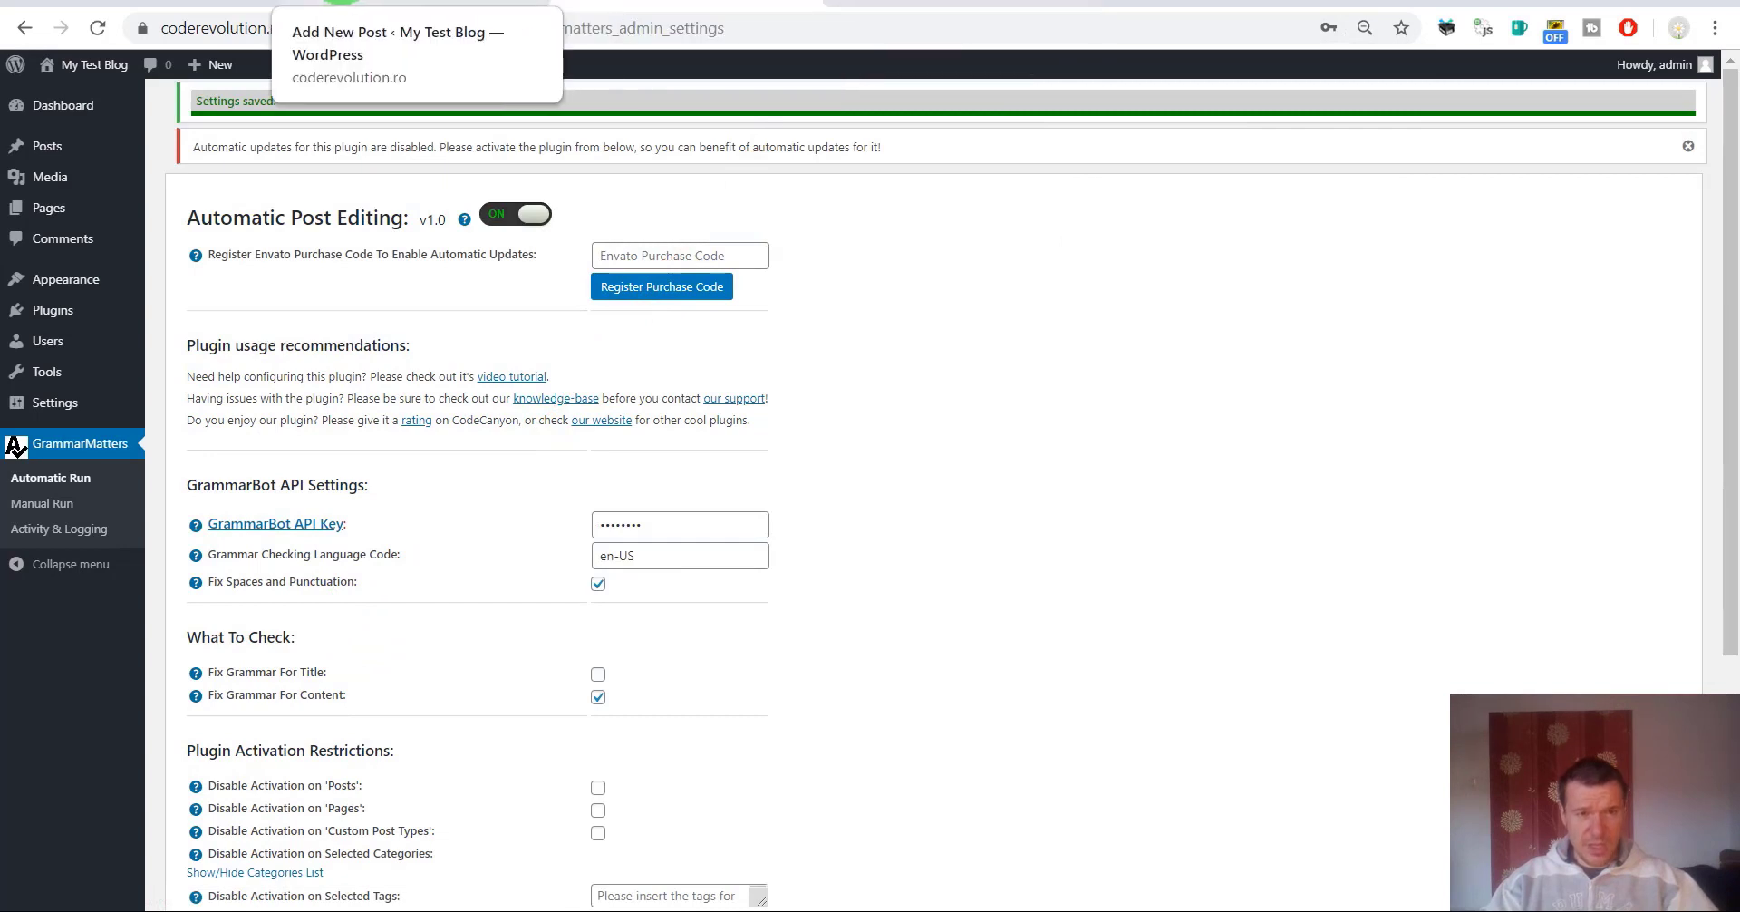
# Write post 'Test 2' with two paragraphs full of misspellings, extra spaces and repeated punctuation.
pyautogui.click(380, 2)
pyautogui.click(492, 218)
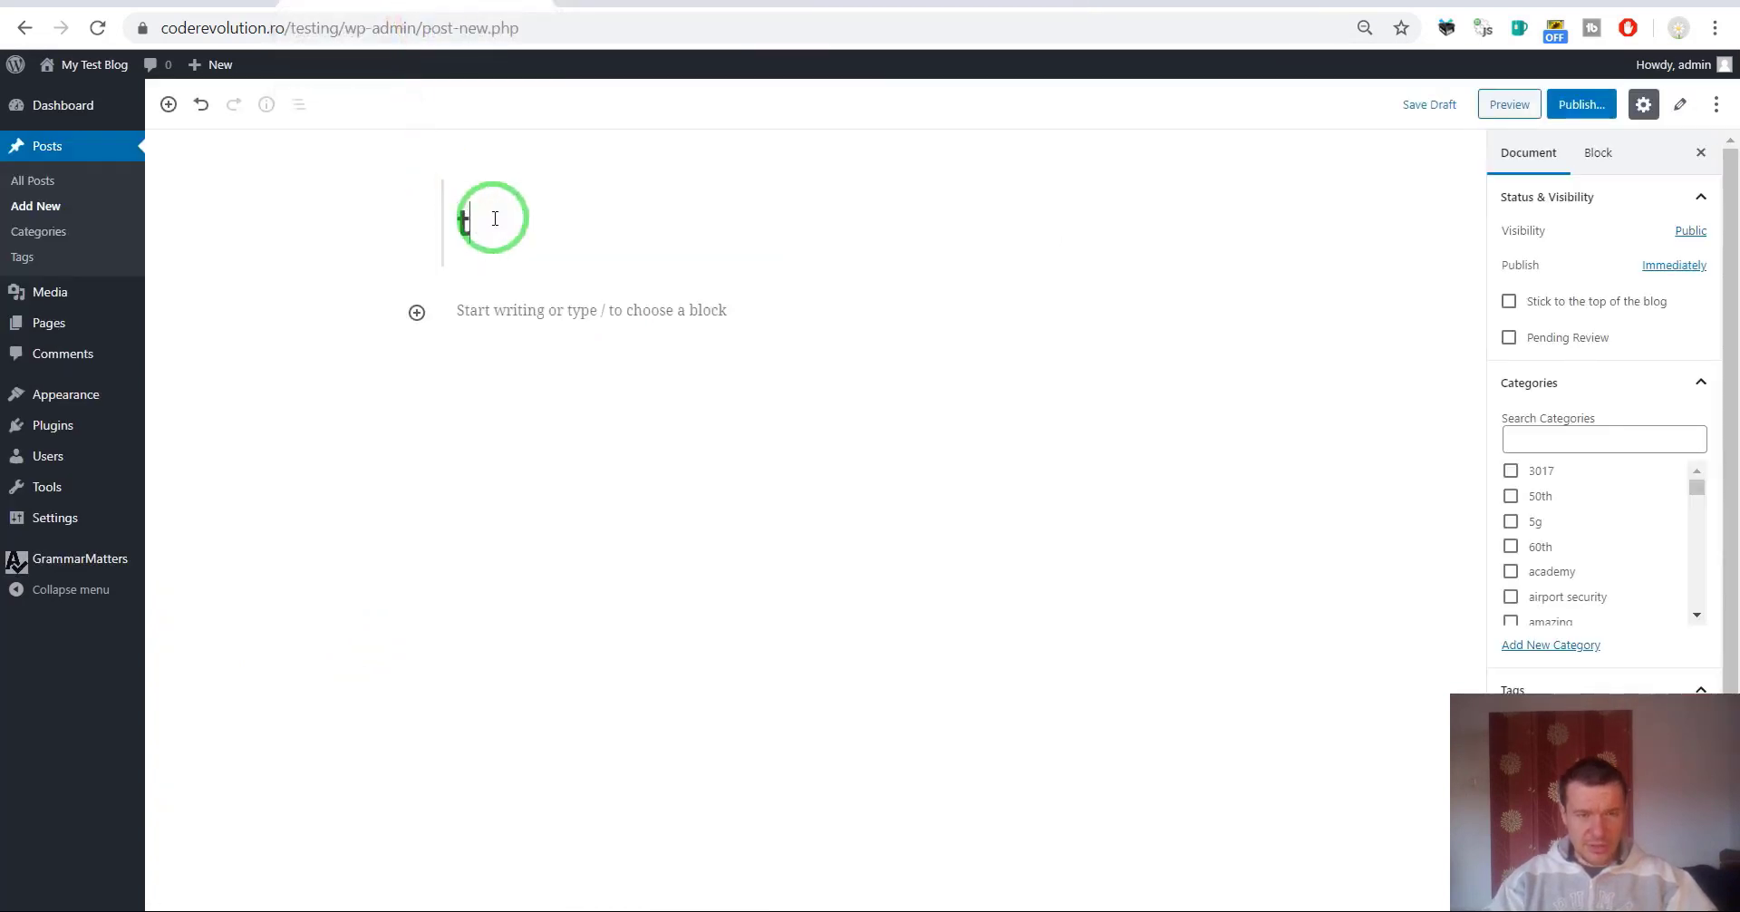
pyautogui.write('Test 2')
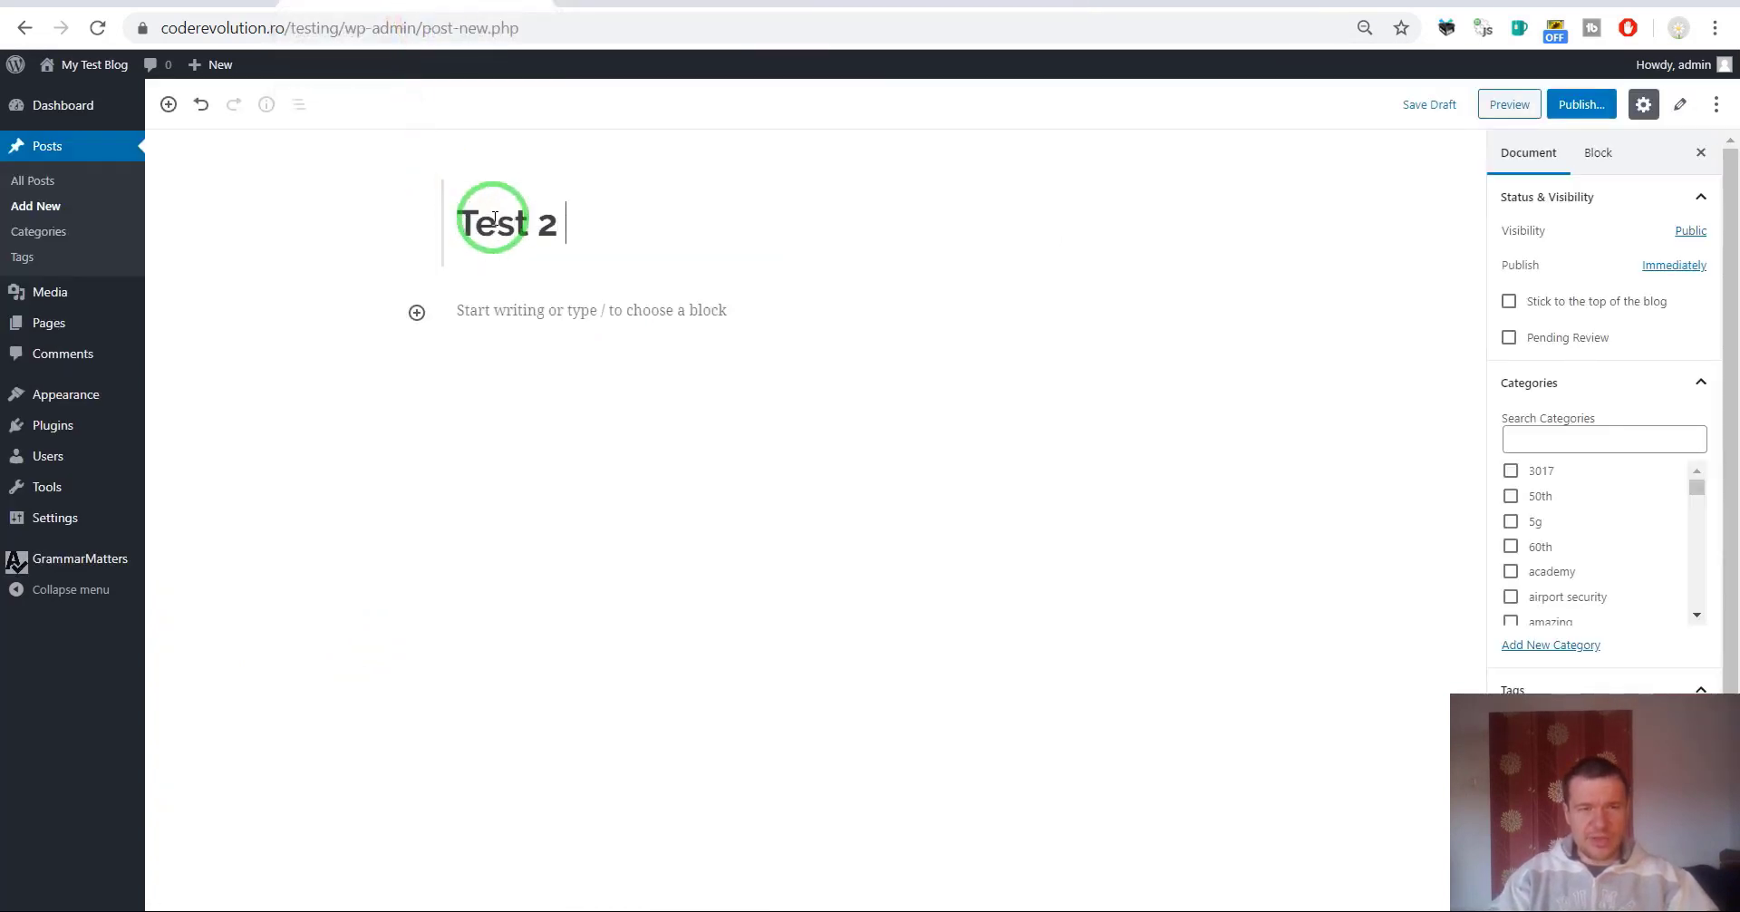
pyautogui.click(507, 316)
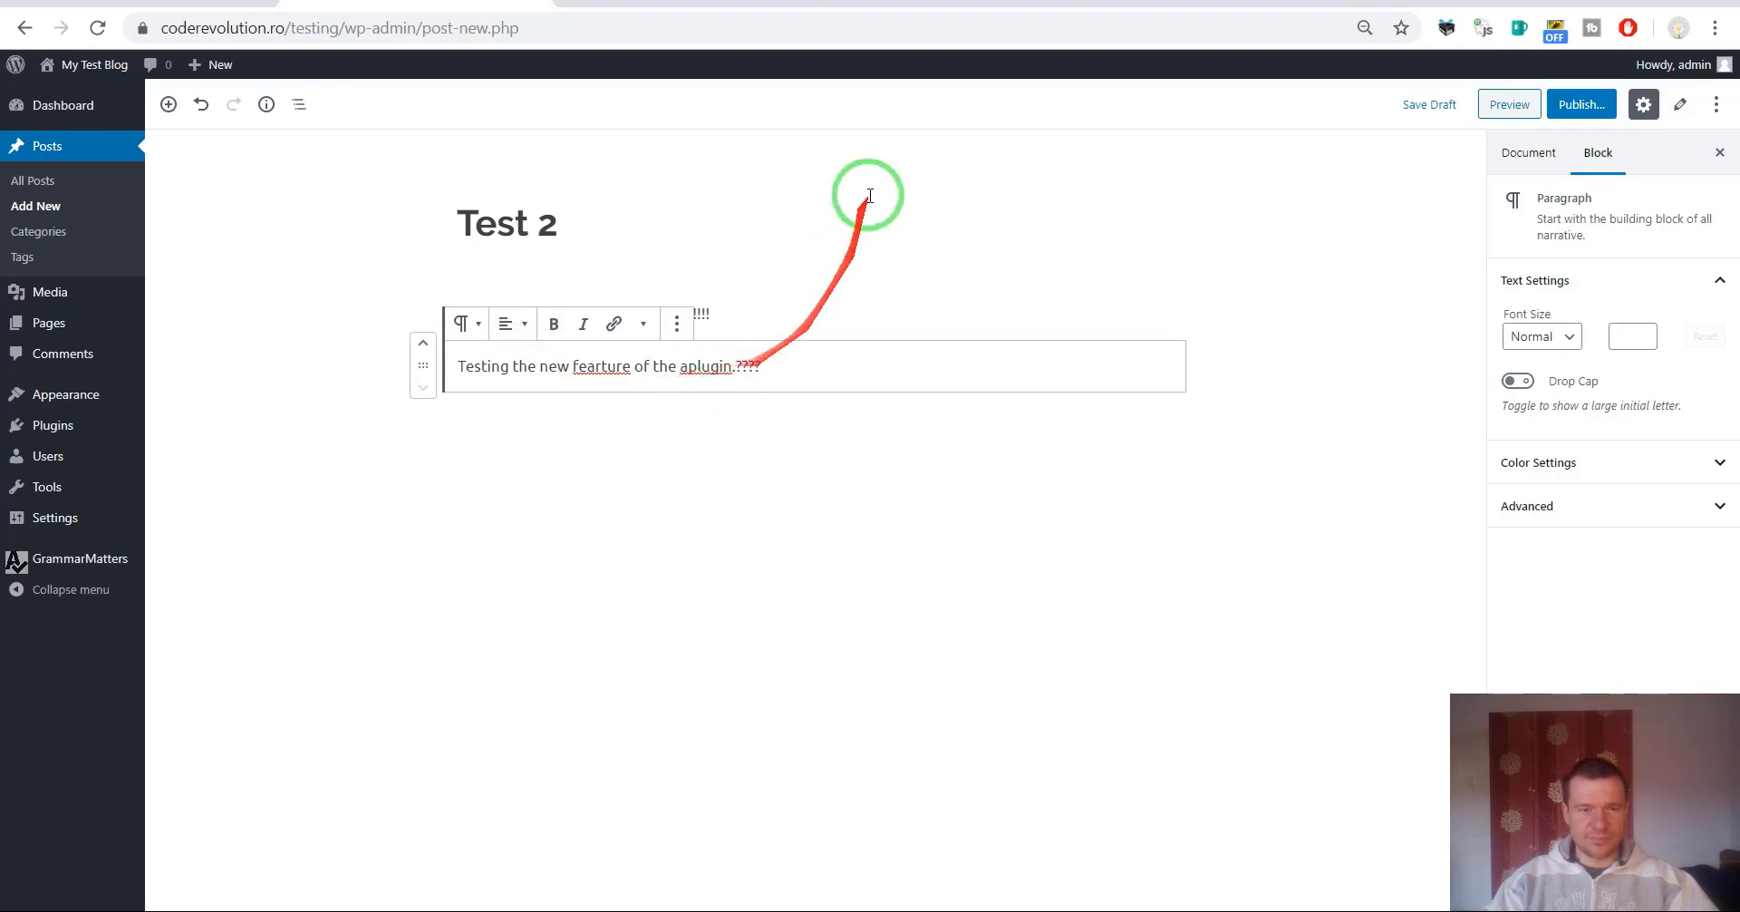
pyautogui.click(856, 240)
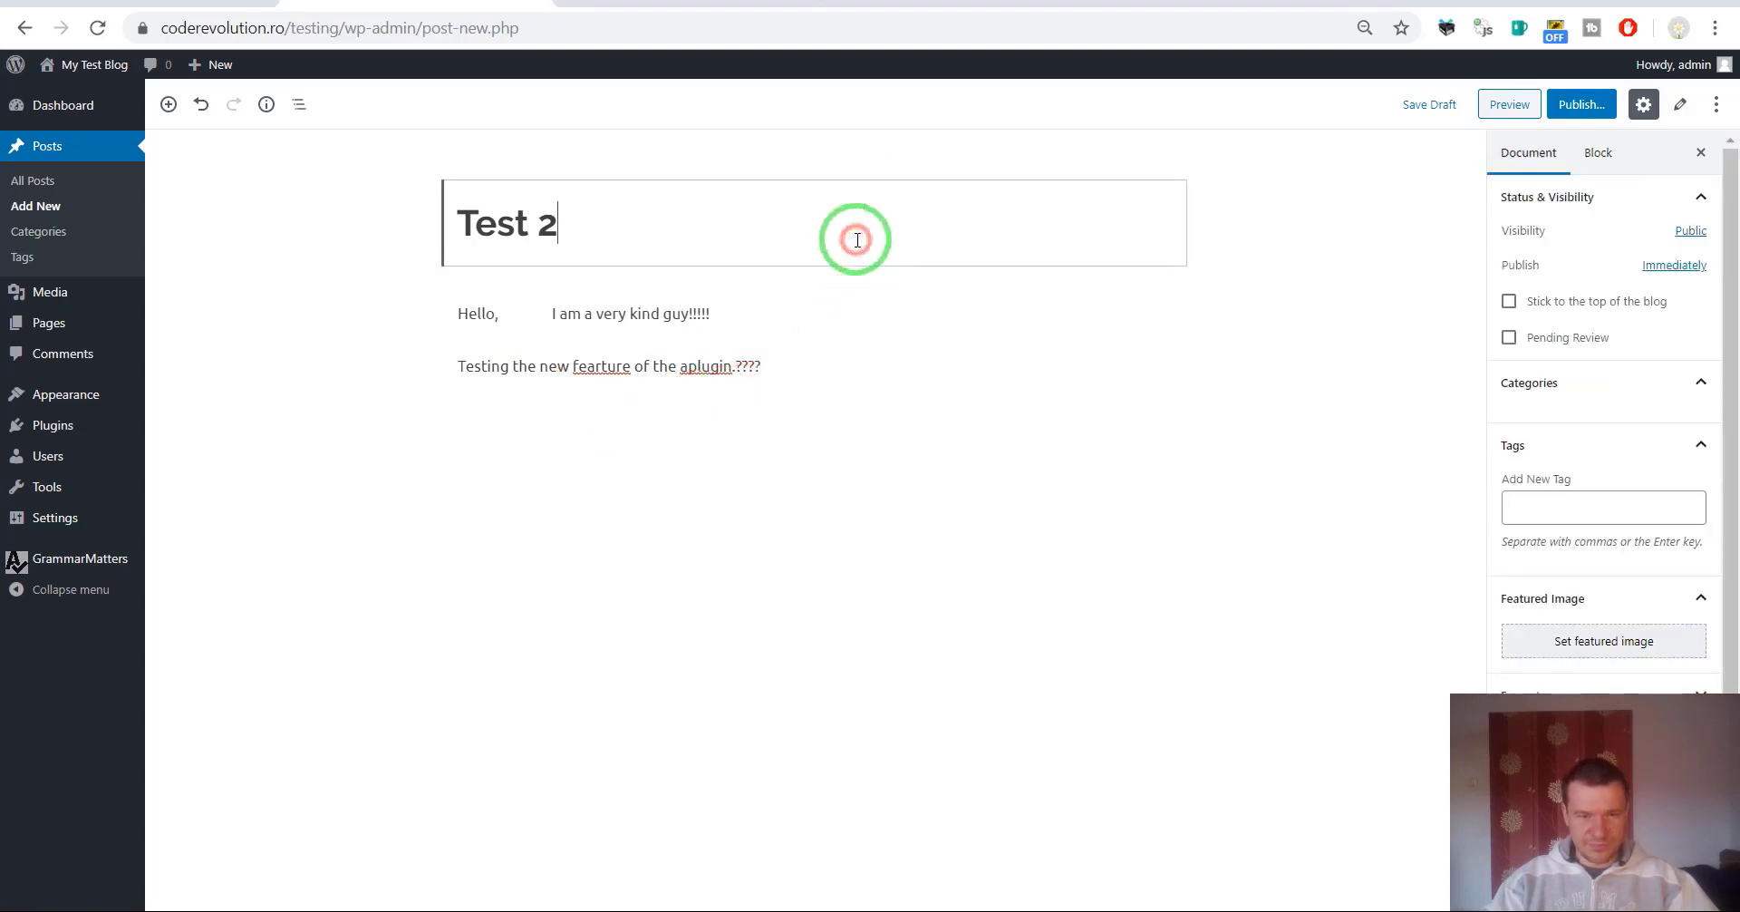
# Publish Test 2, reload it, and review the fixes, e.g. 'Hello, I am a very kind guy!'.
pyautogui.click(1575, 105)
pyautogui.click(1622, 104)
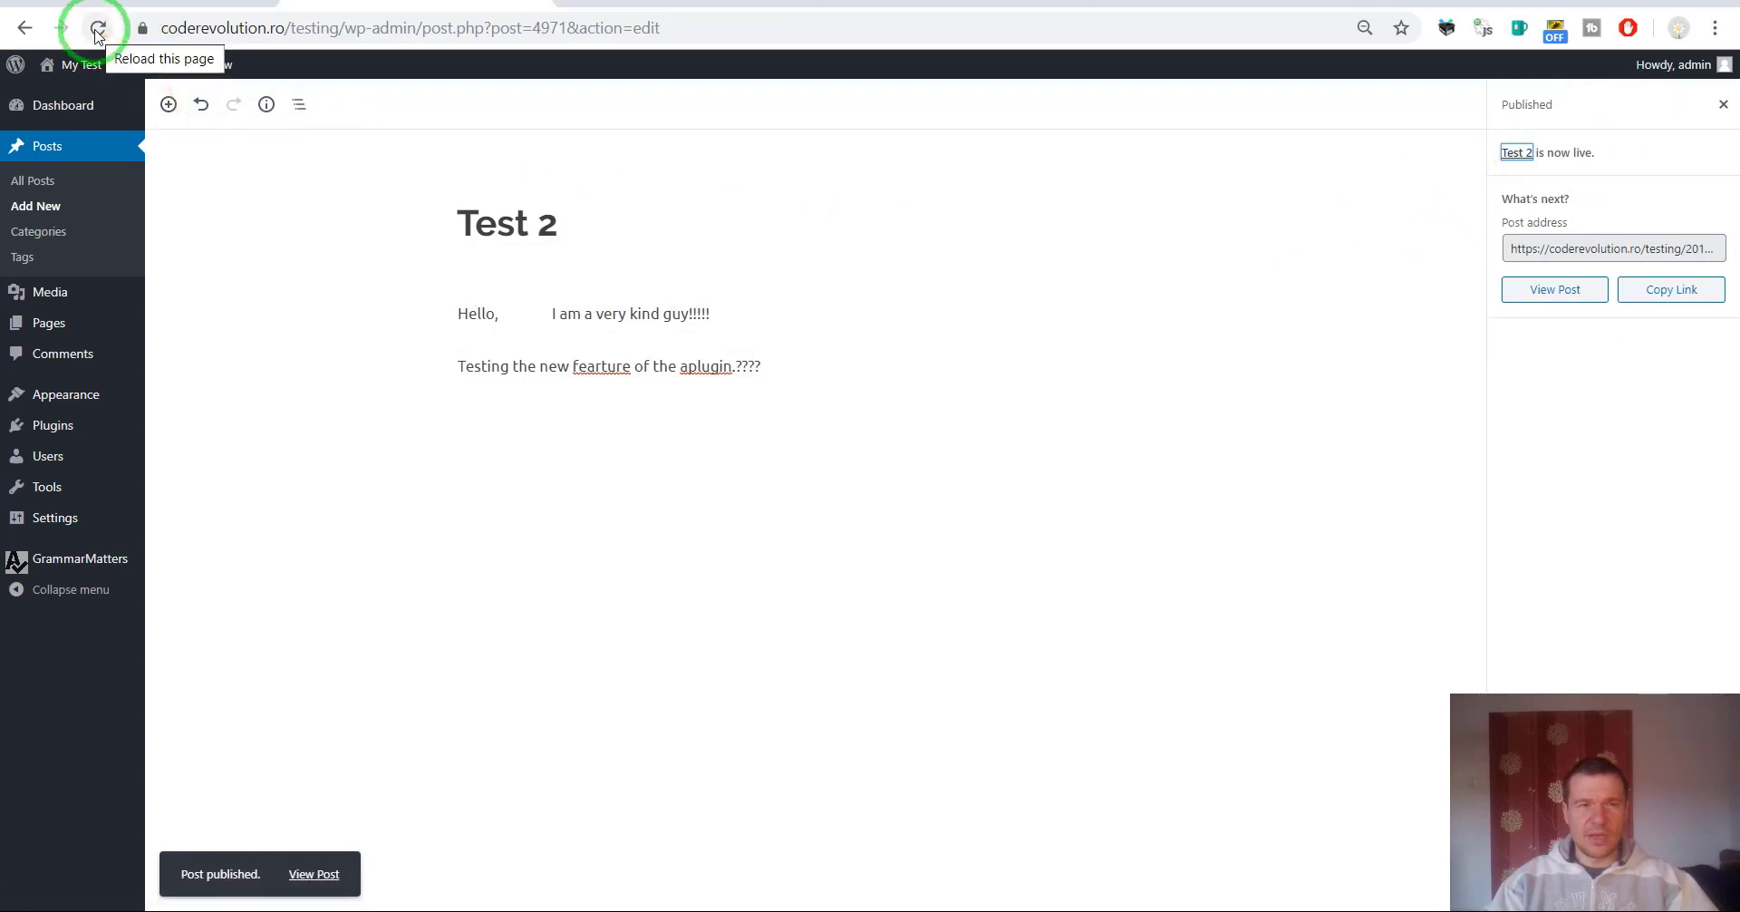
pyautogui.click(97, 30)
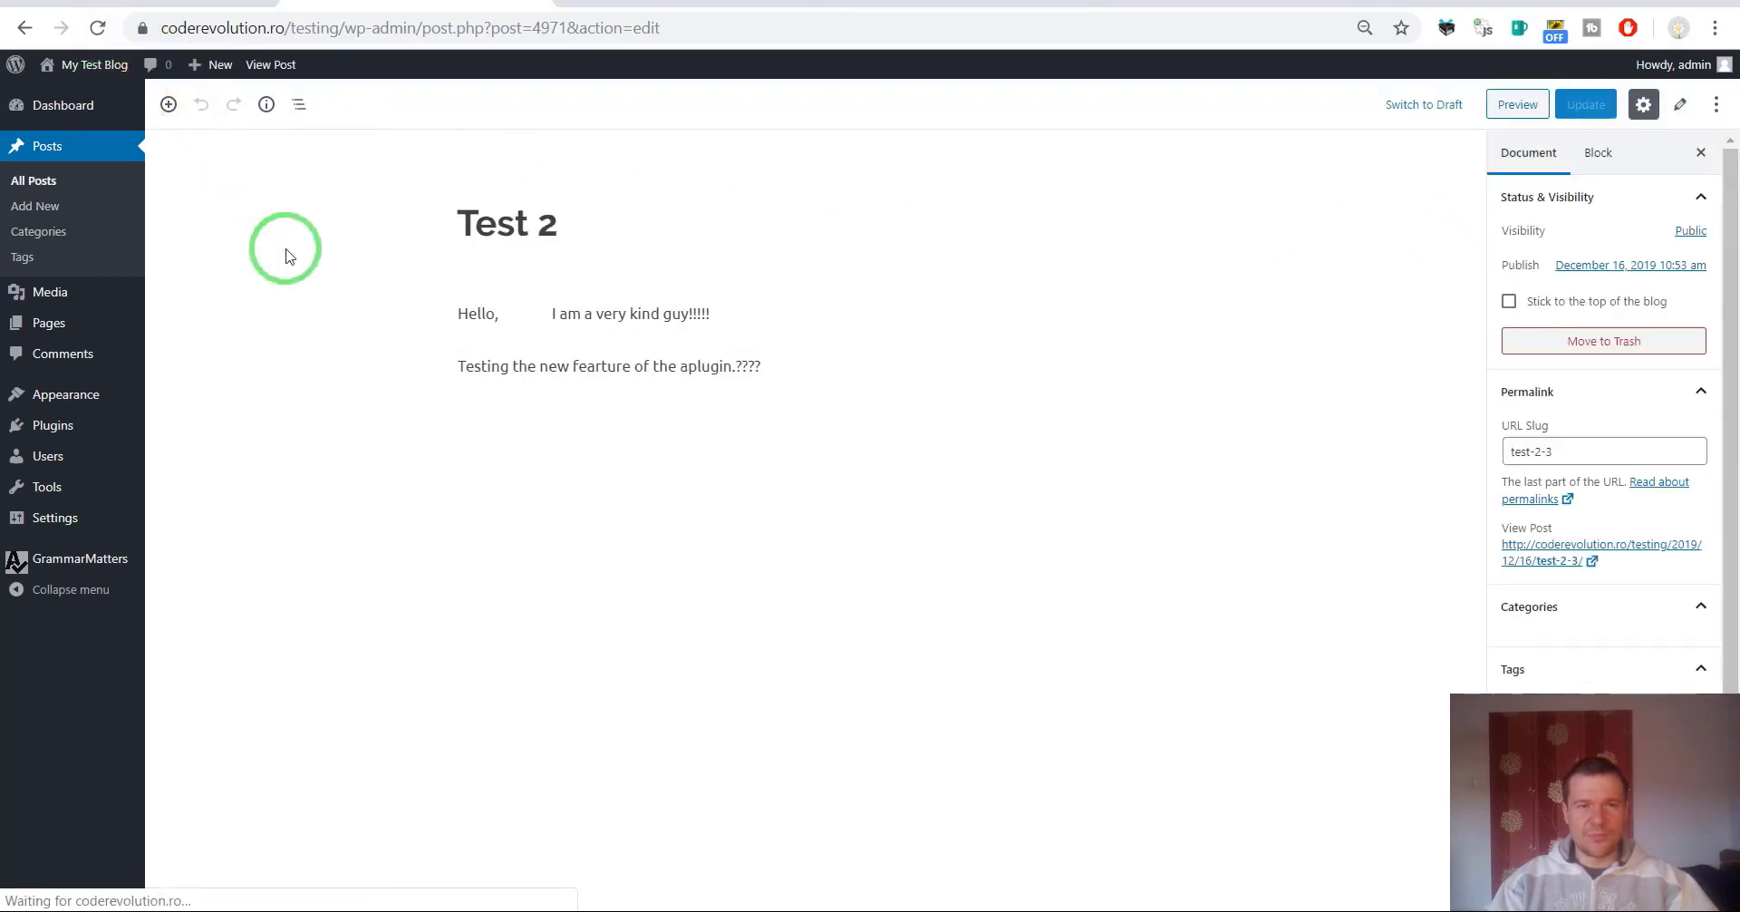
pyautogui.click(99, 30)
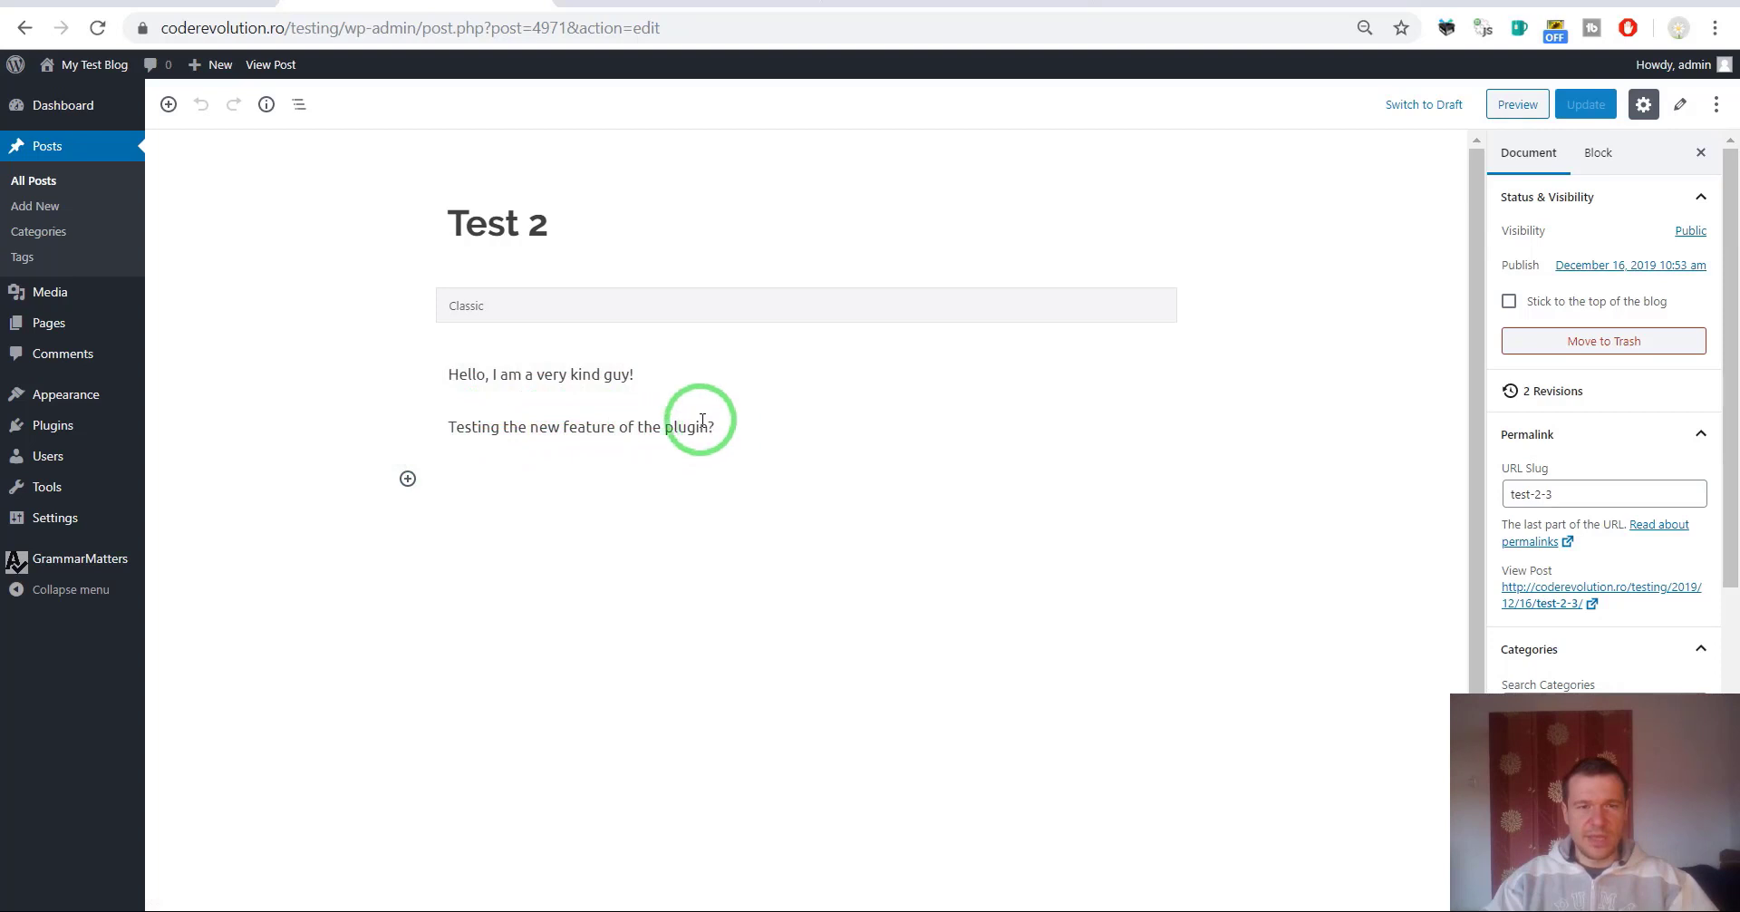
pyautogui.click(648, 376)
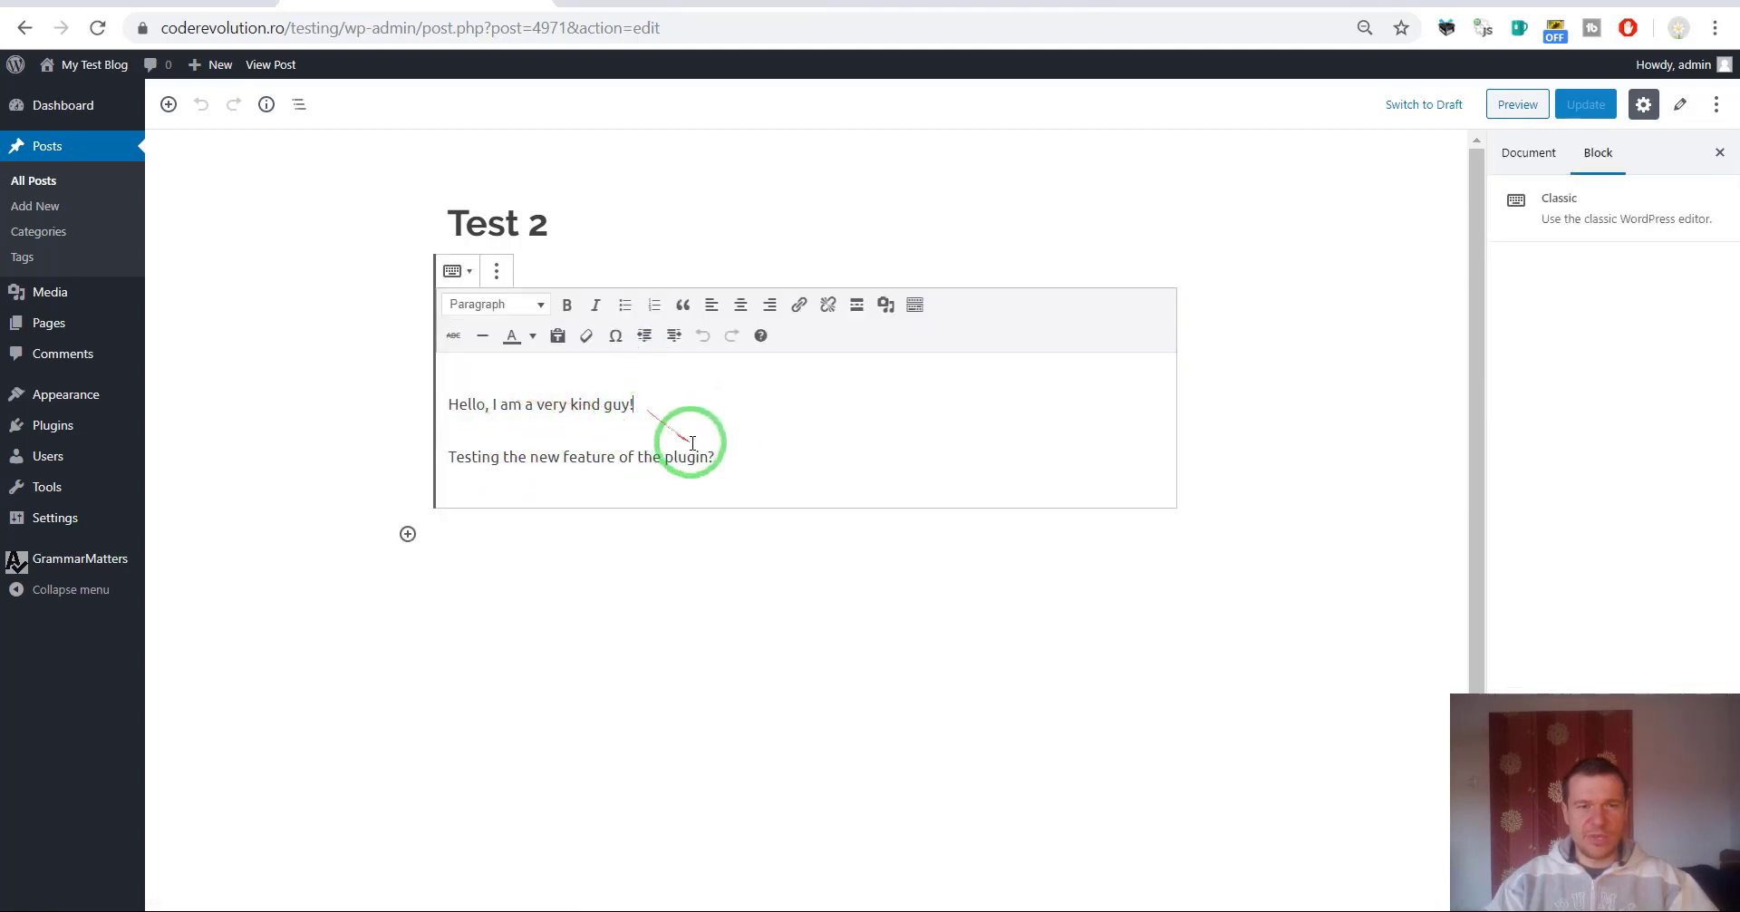
pyautogui.click(487, 406)
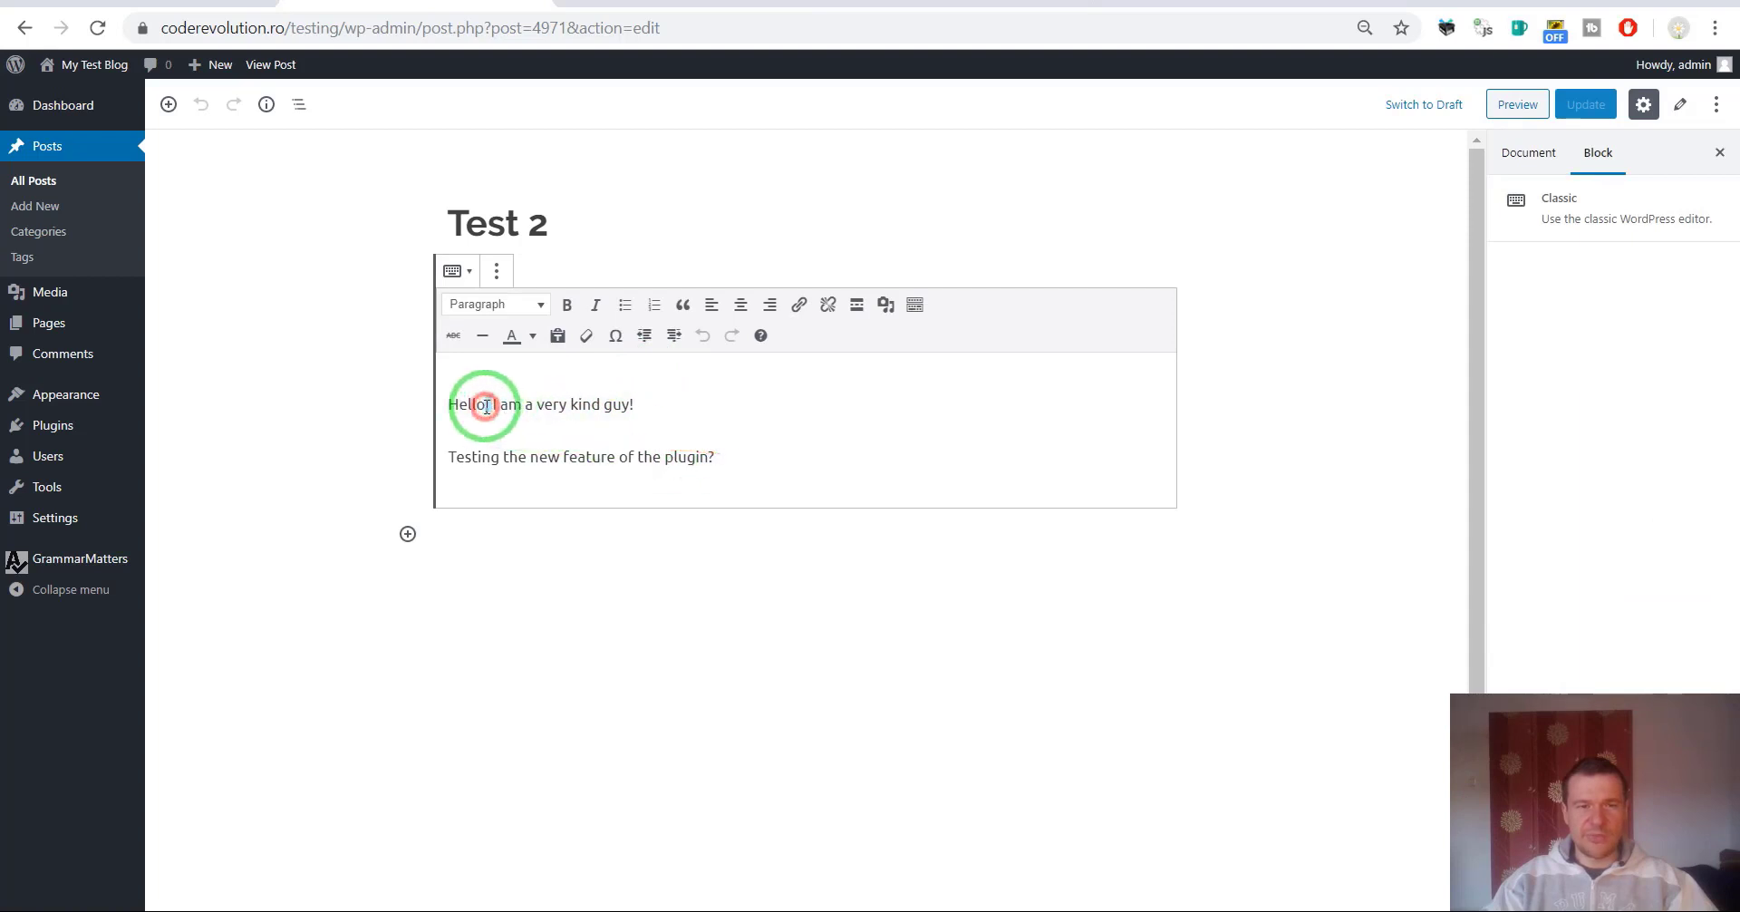
pyautogui.click(723, 457)
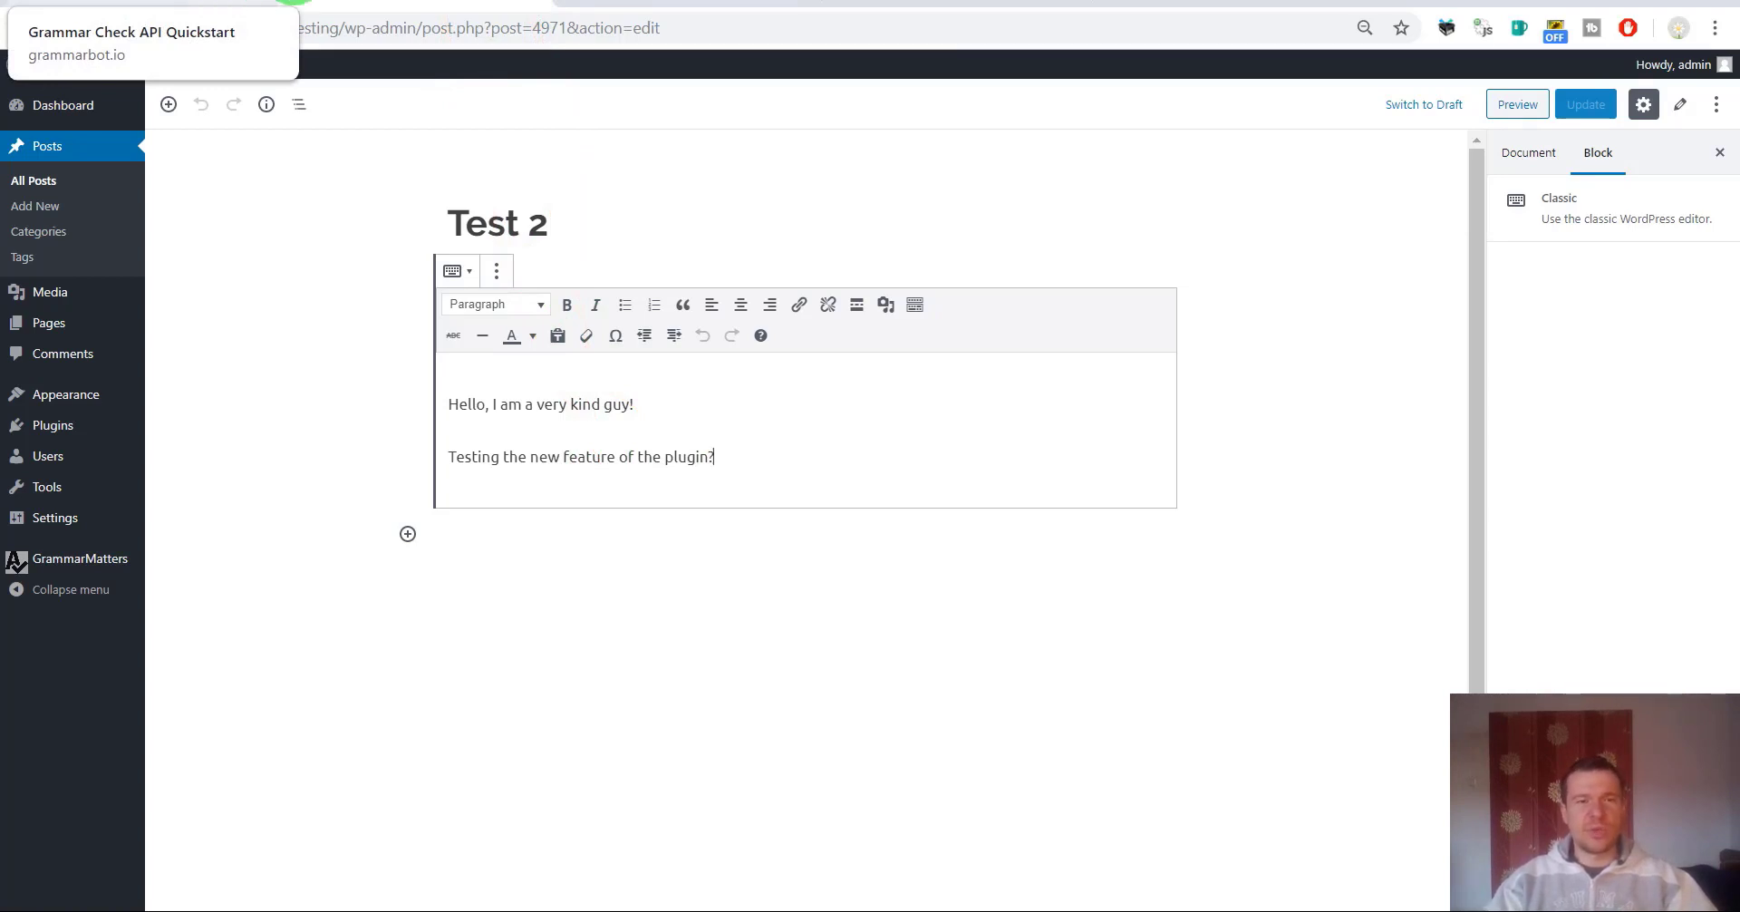
# In GrammarMatters settings, toggle Fix Grammar For Title on and off, and review the Custom Post Types and Selected Tags restrictions.
pyautogui.click(652, 2)
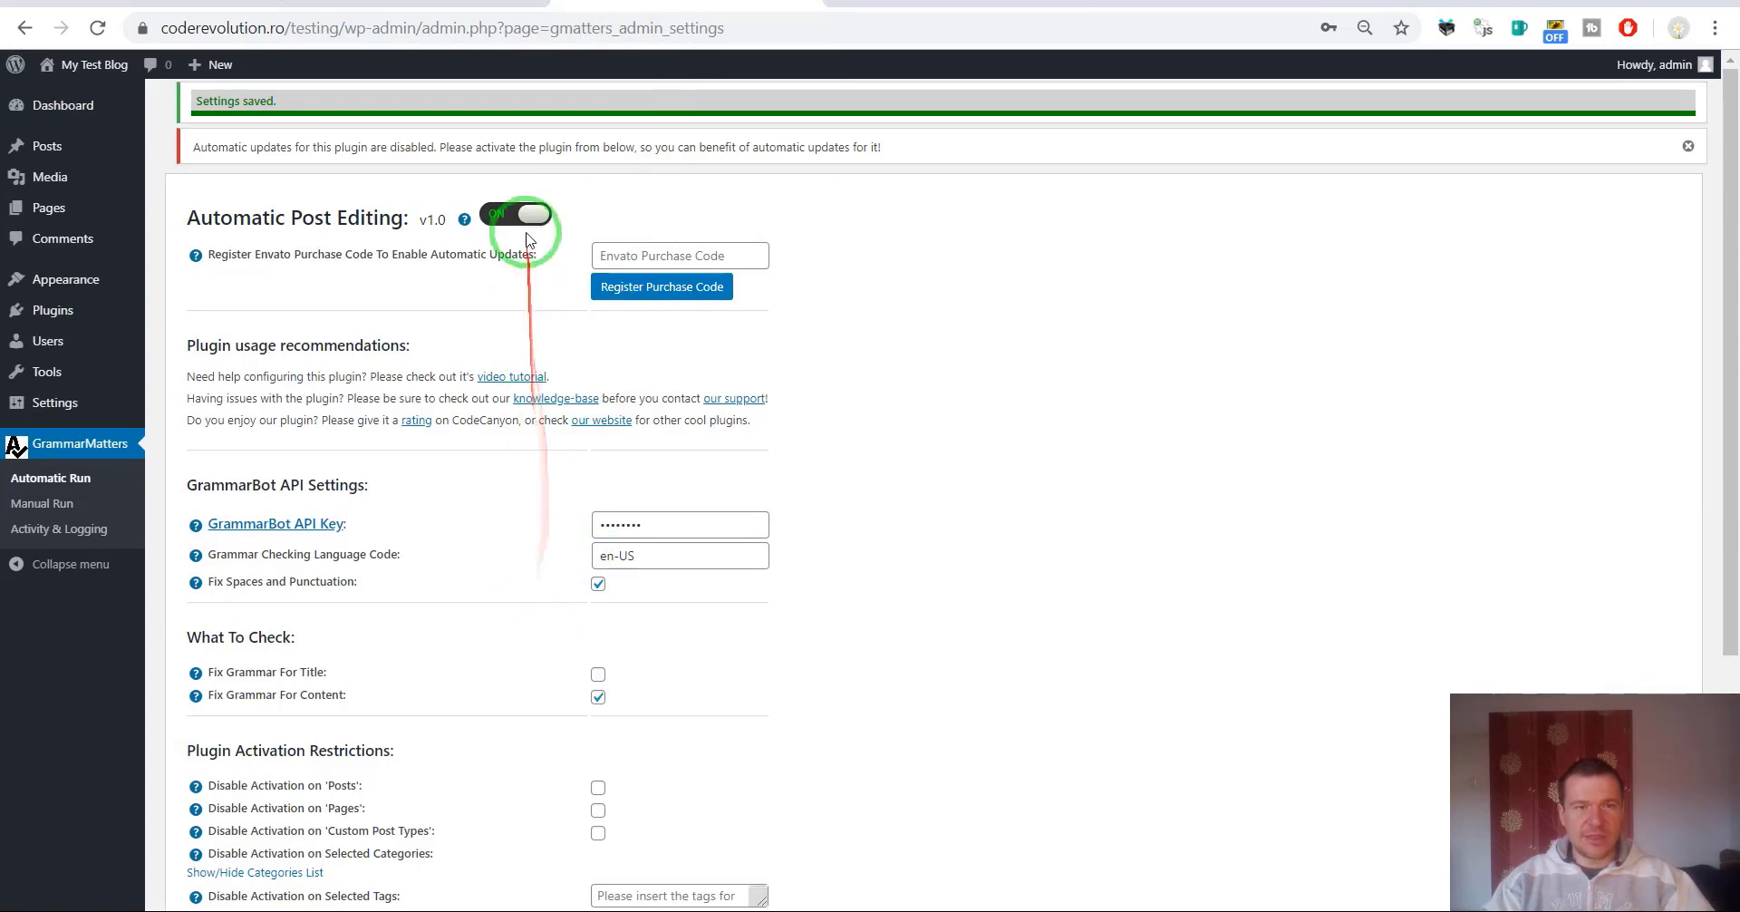
pyautogui.scroll(-1, 489, 643)
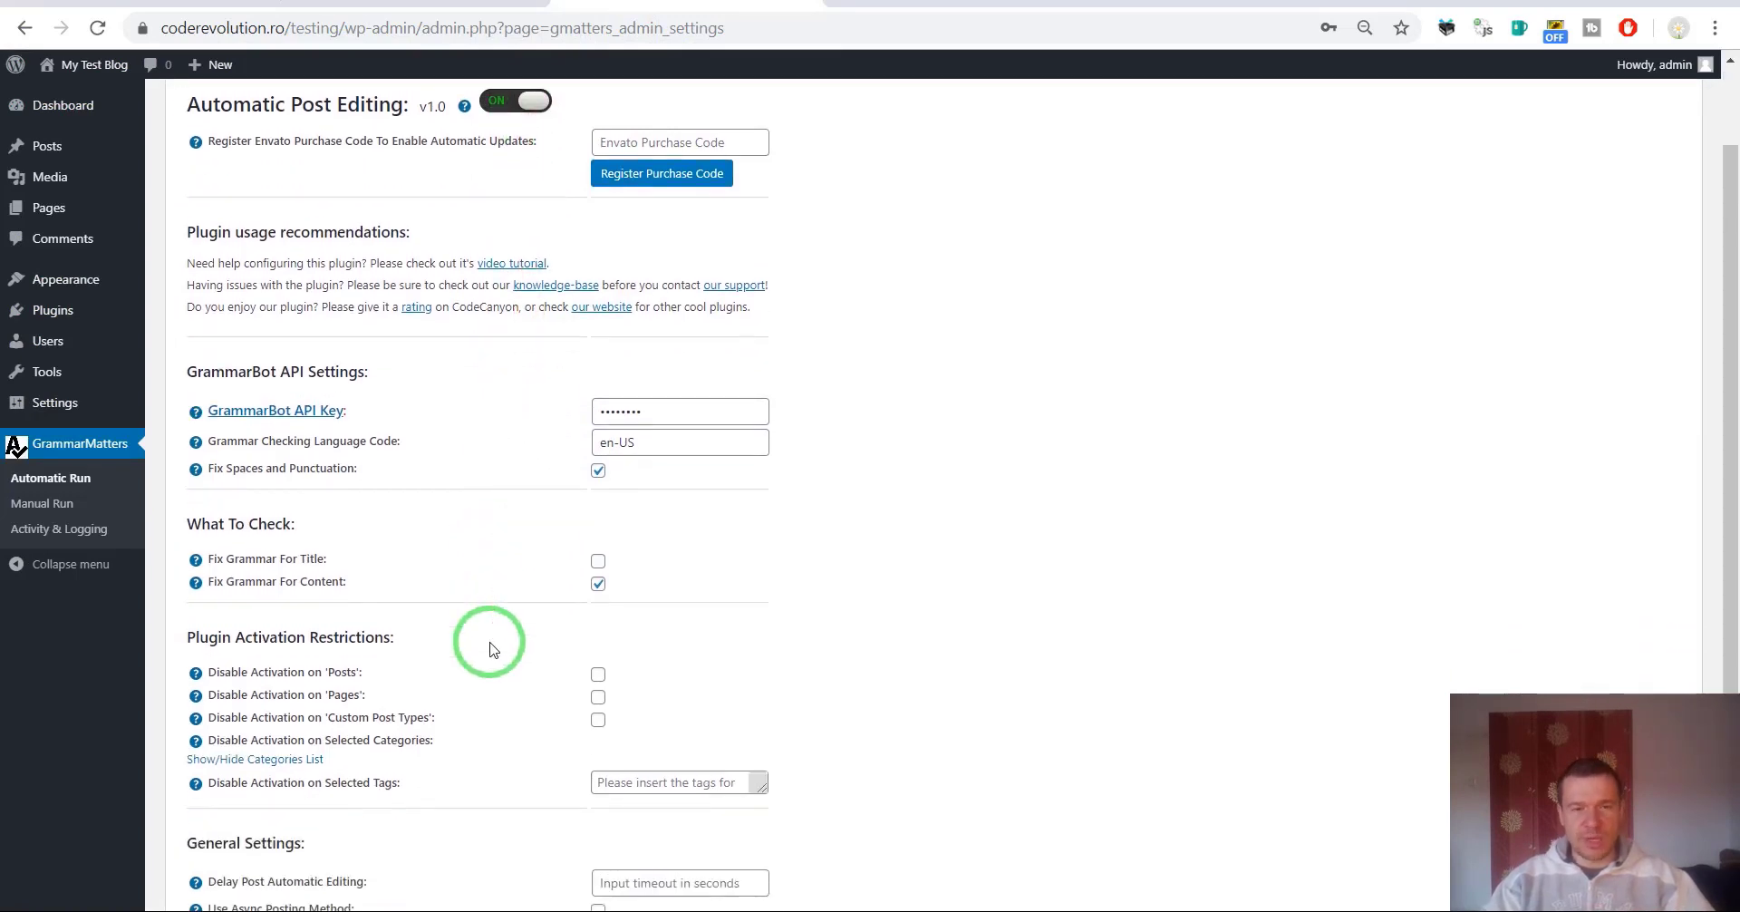
pyautogui.scroll(-2, 489, 644)
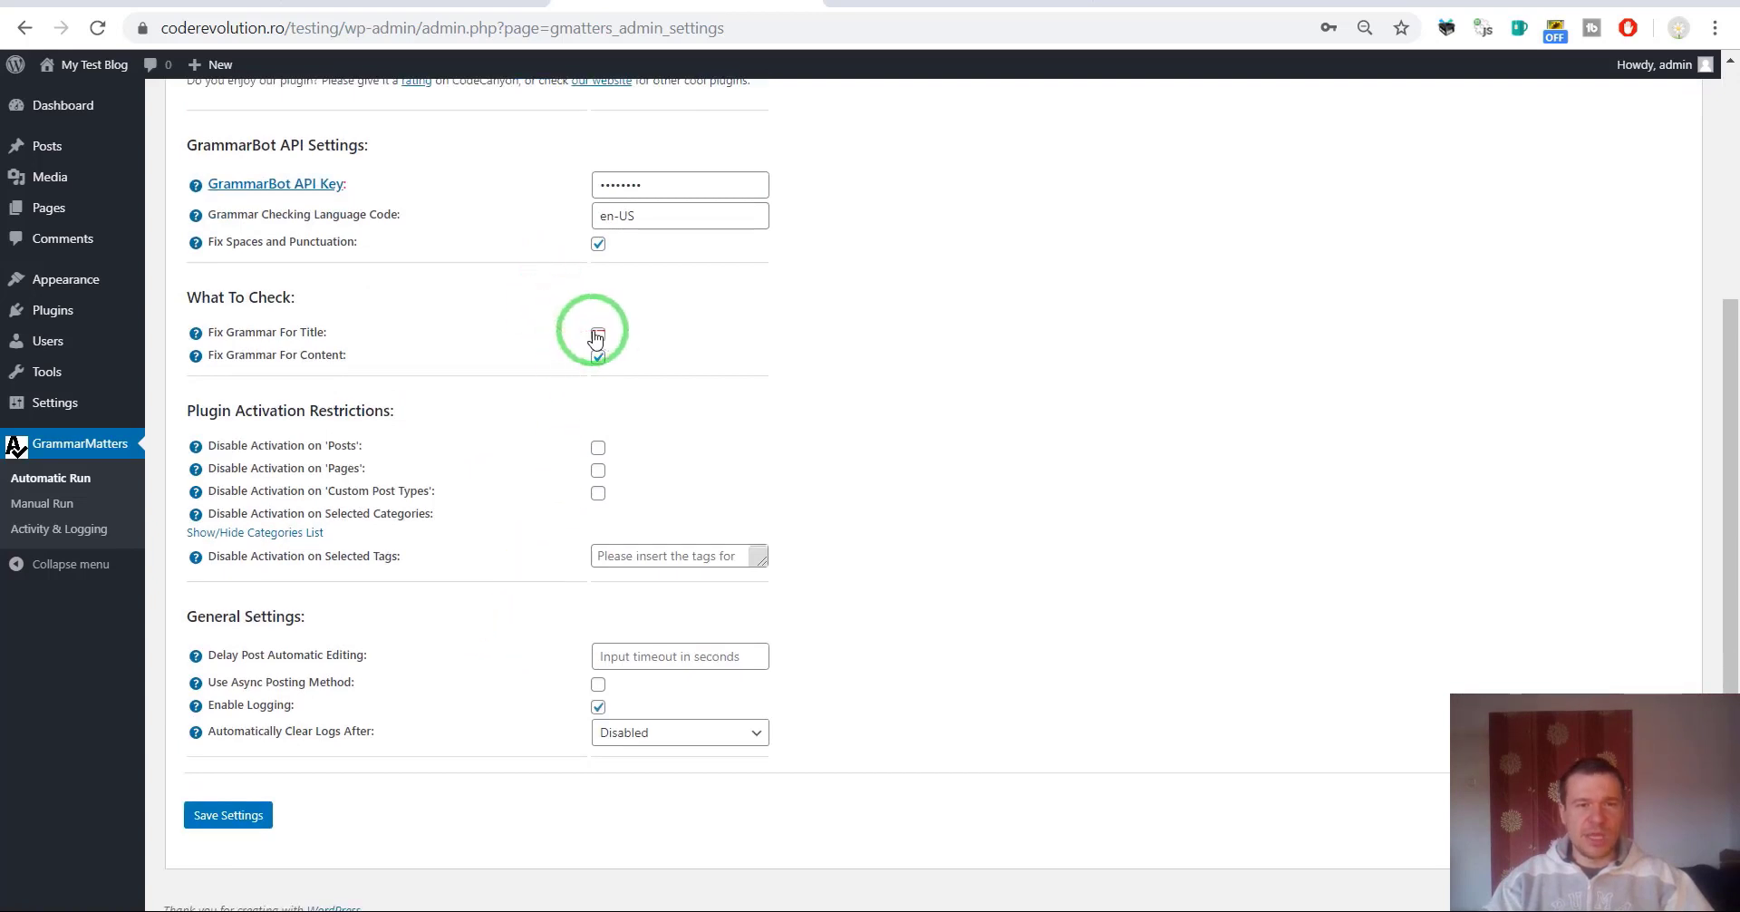
pyautogui.moveTo(226, 333); pyautogui.dragTo(318, 333)
pyautogui.click(598, 335)
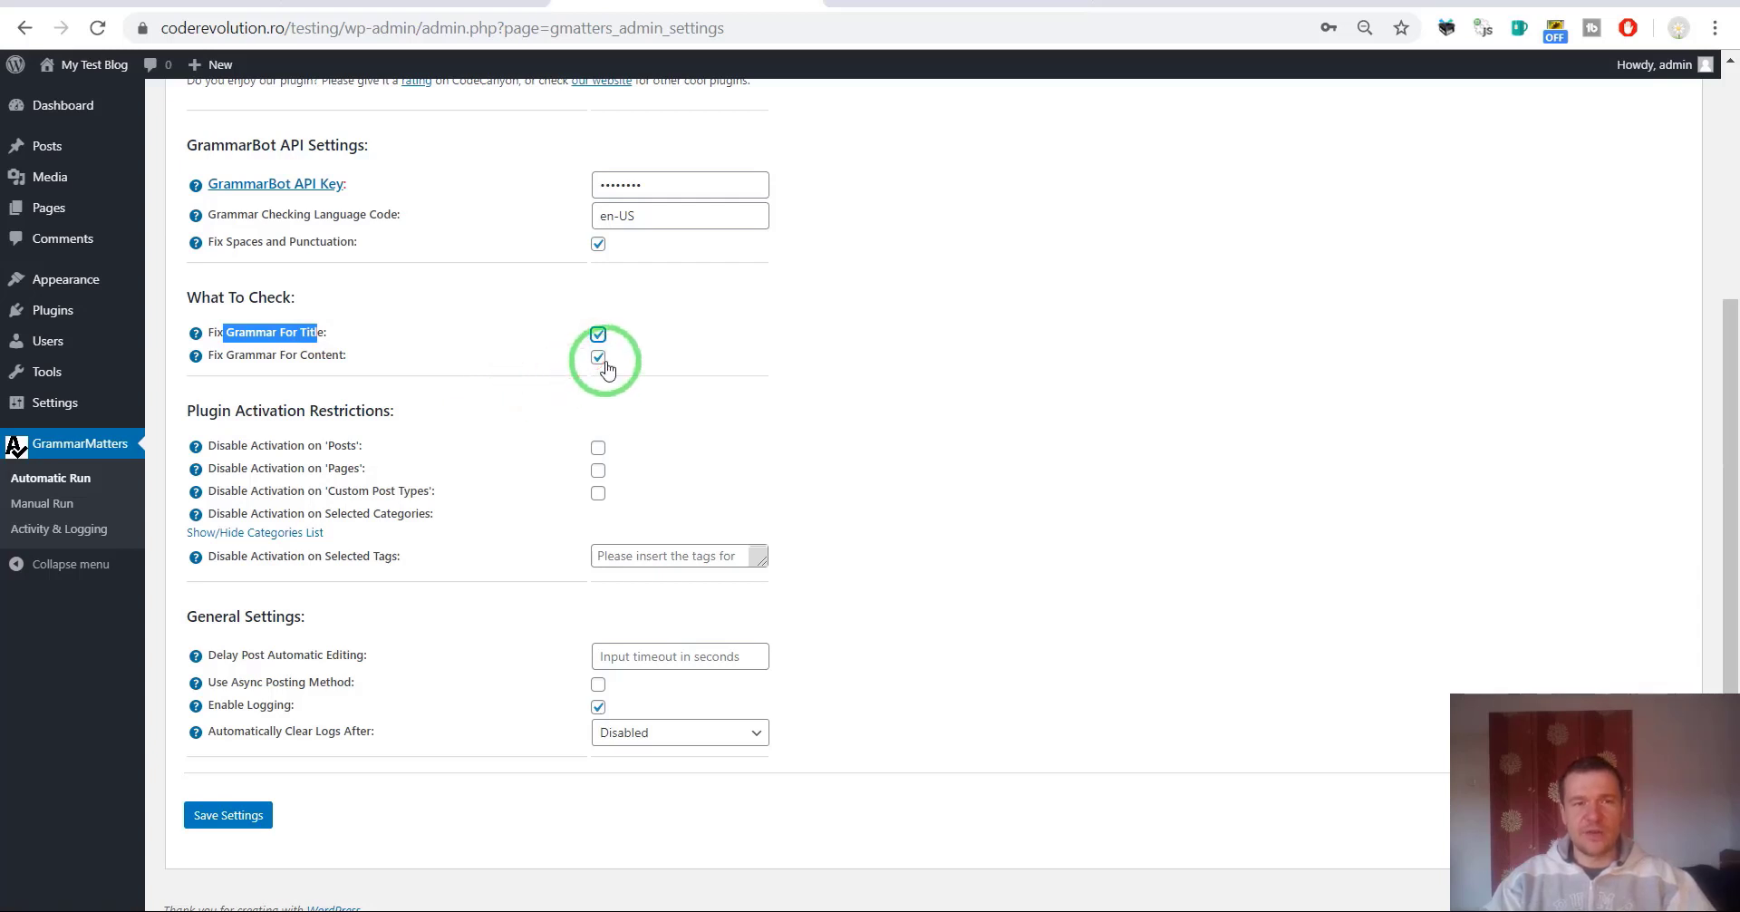
pyautogui.click(598, 334)
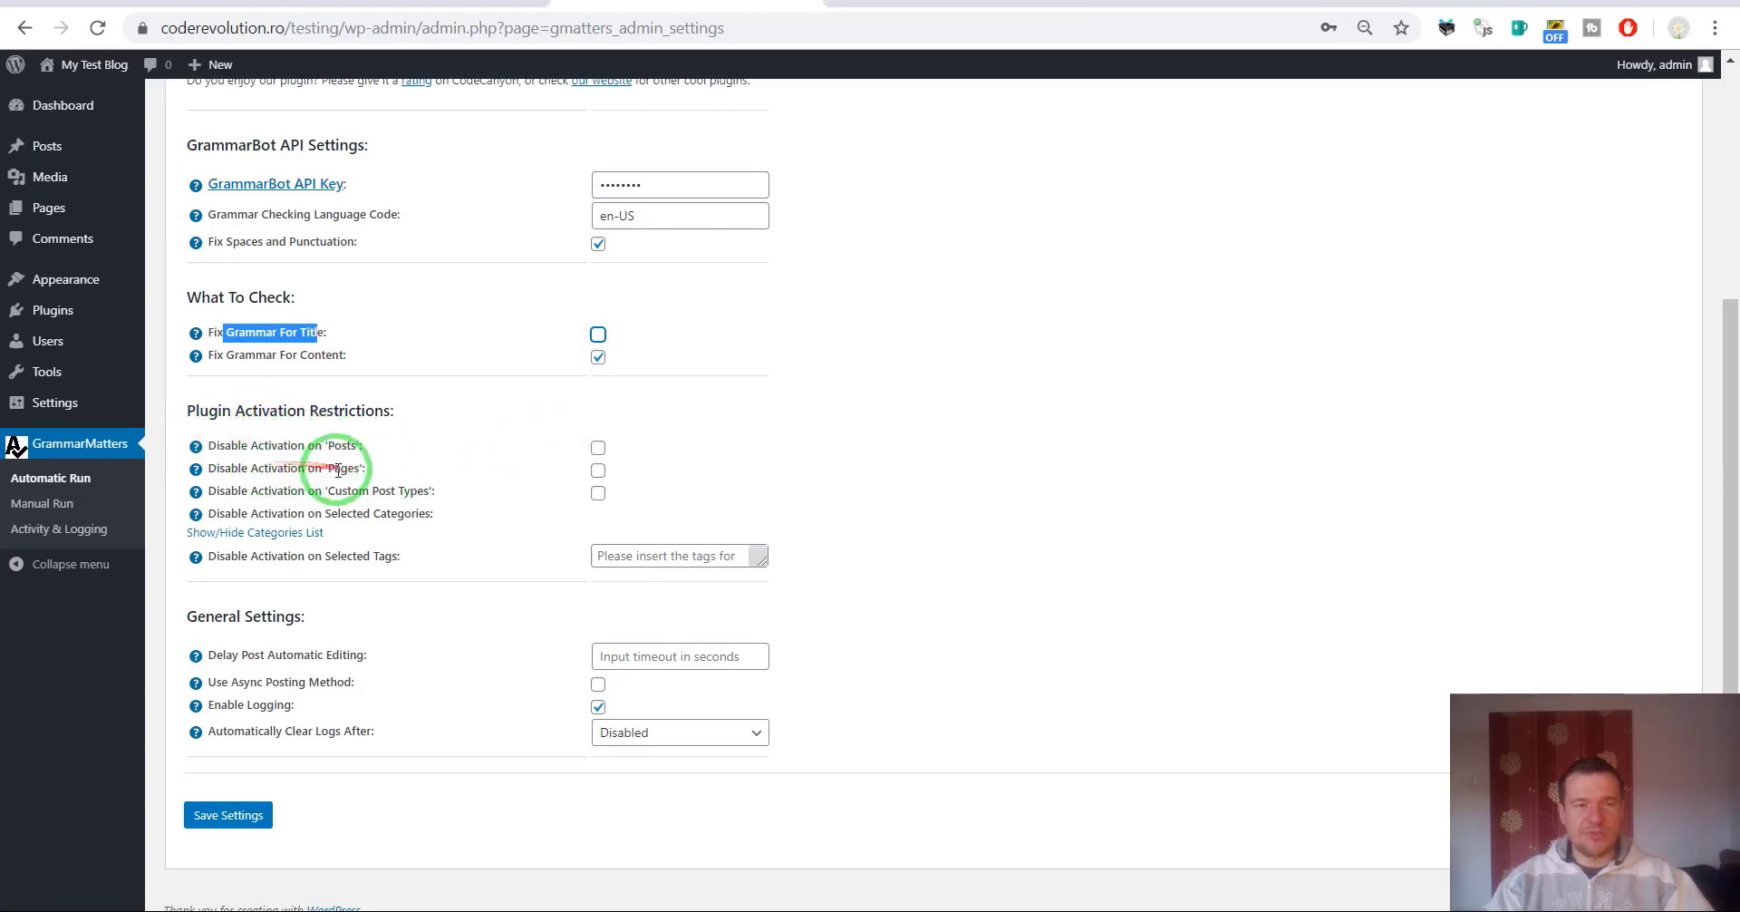
pyautogui.moveTo(334, 491); pyautogui.dragTo(417, 490)
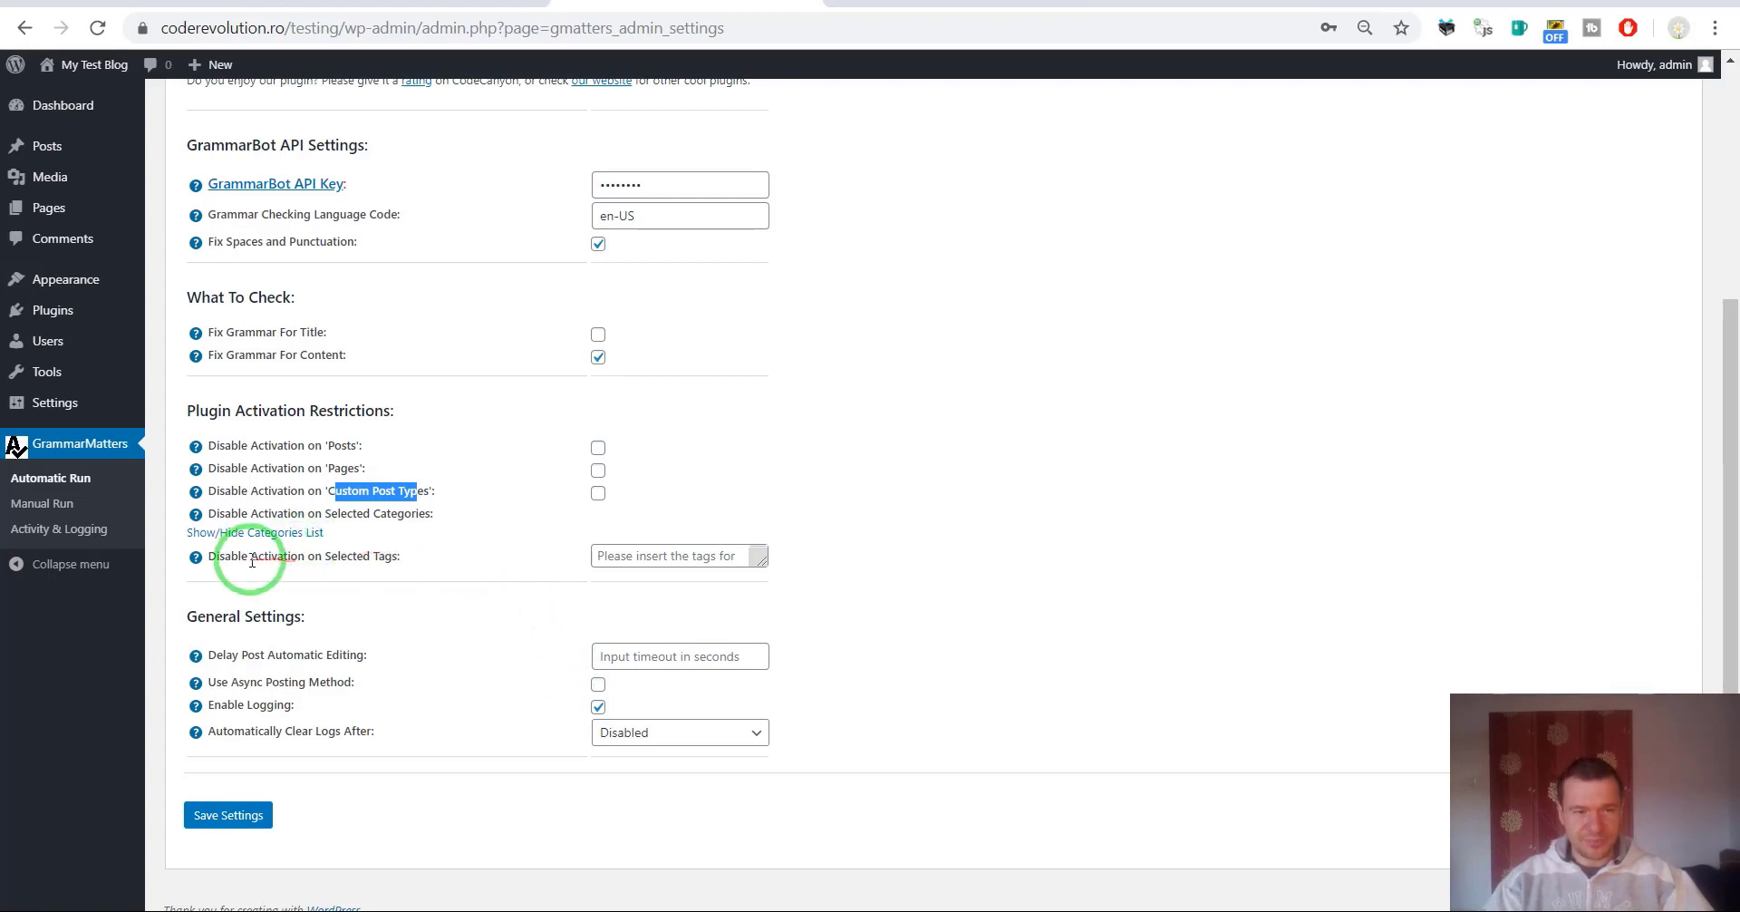
pyautogui.moveTo(241, 558); pyautogui.dragTo(400, 558)
pyautogui.click(610, 559)
pyautogui.write('tag1,tags2')
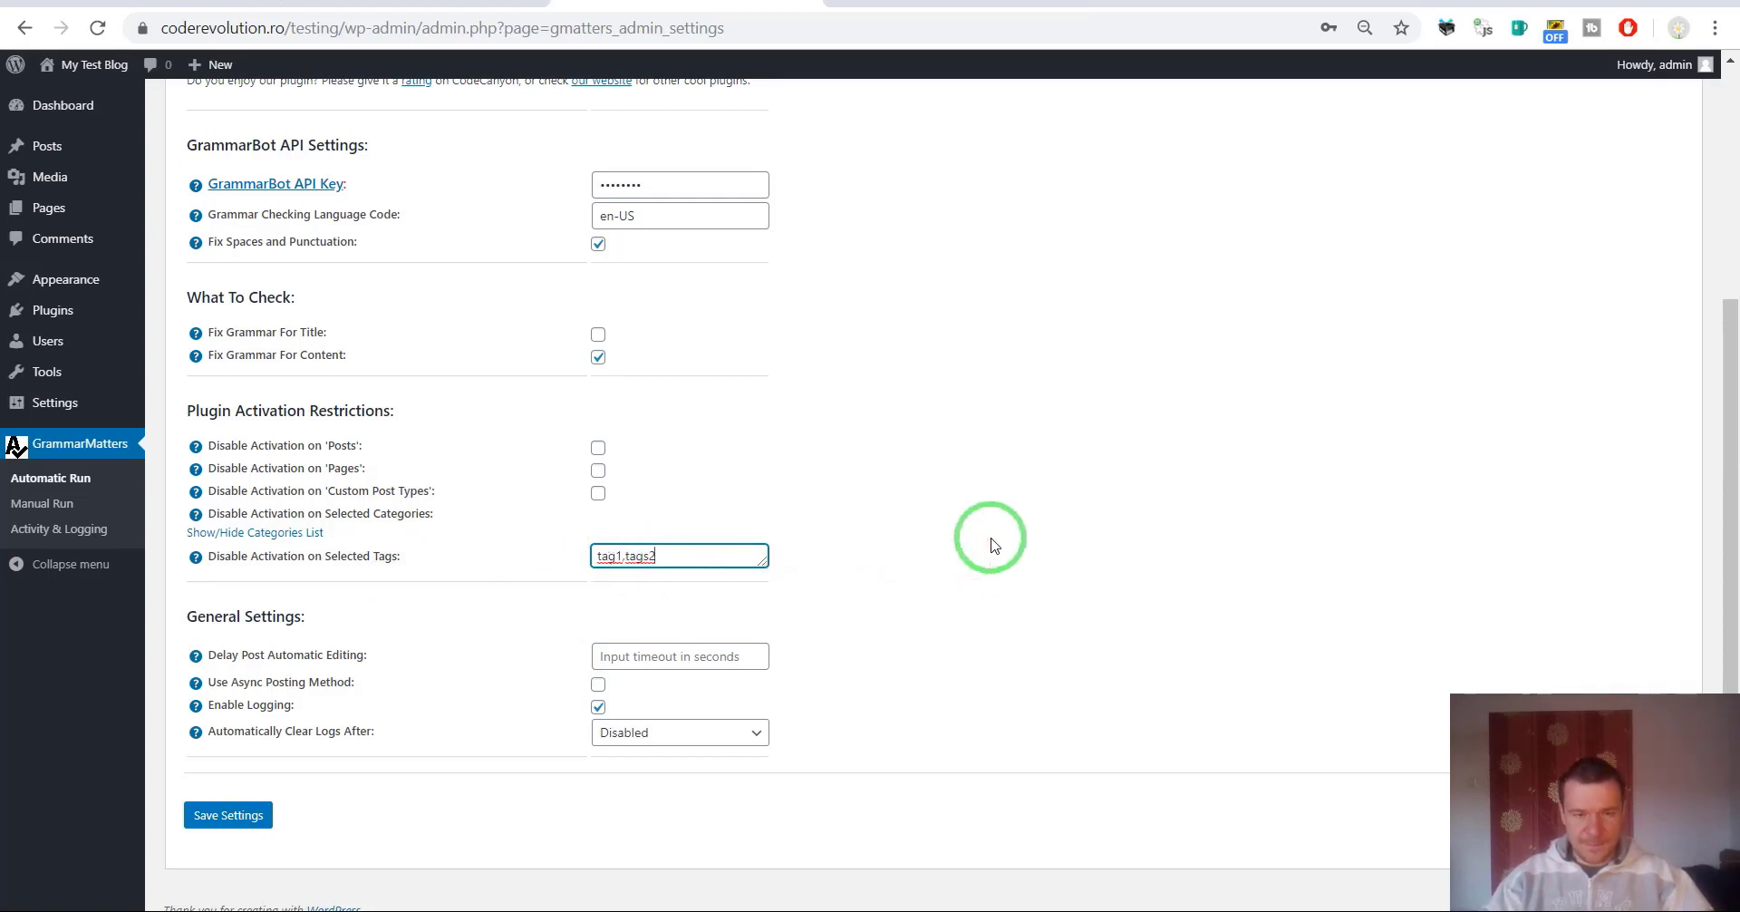
pyautogui.hotkey('ctrl', 'a')
pyautogui.press('BackSpace')
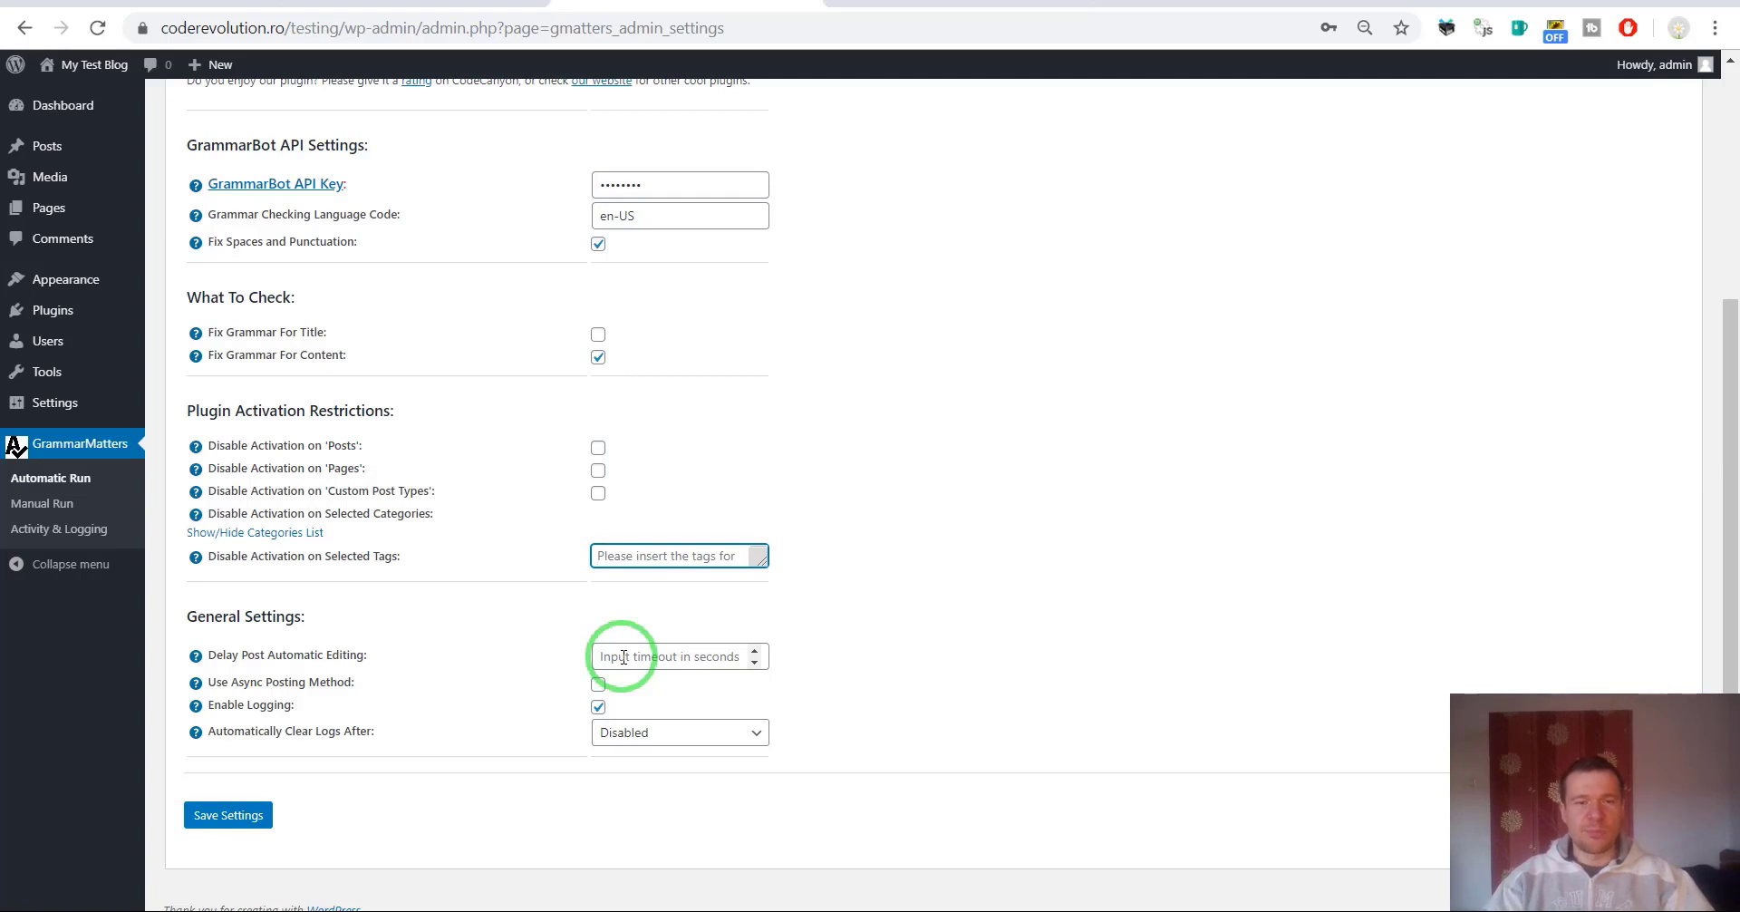
pyautogui.click(623, 657)
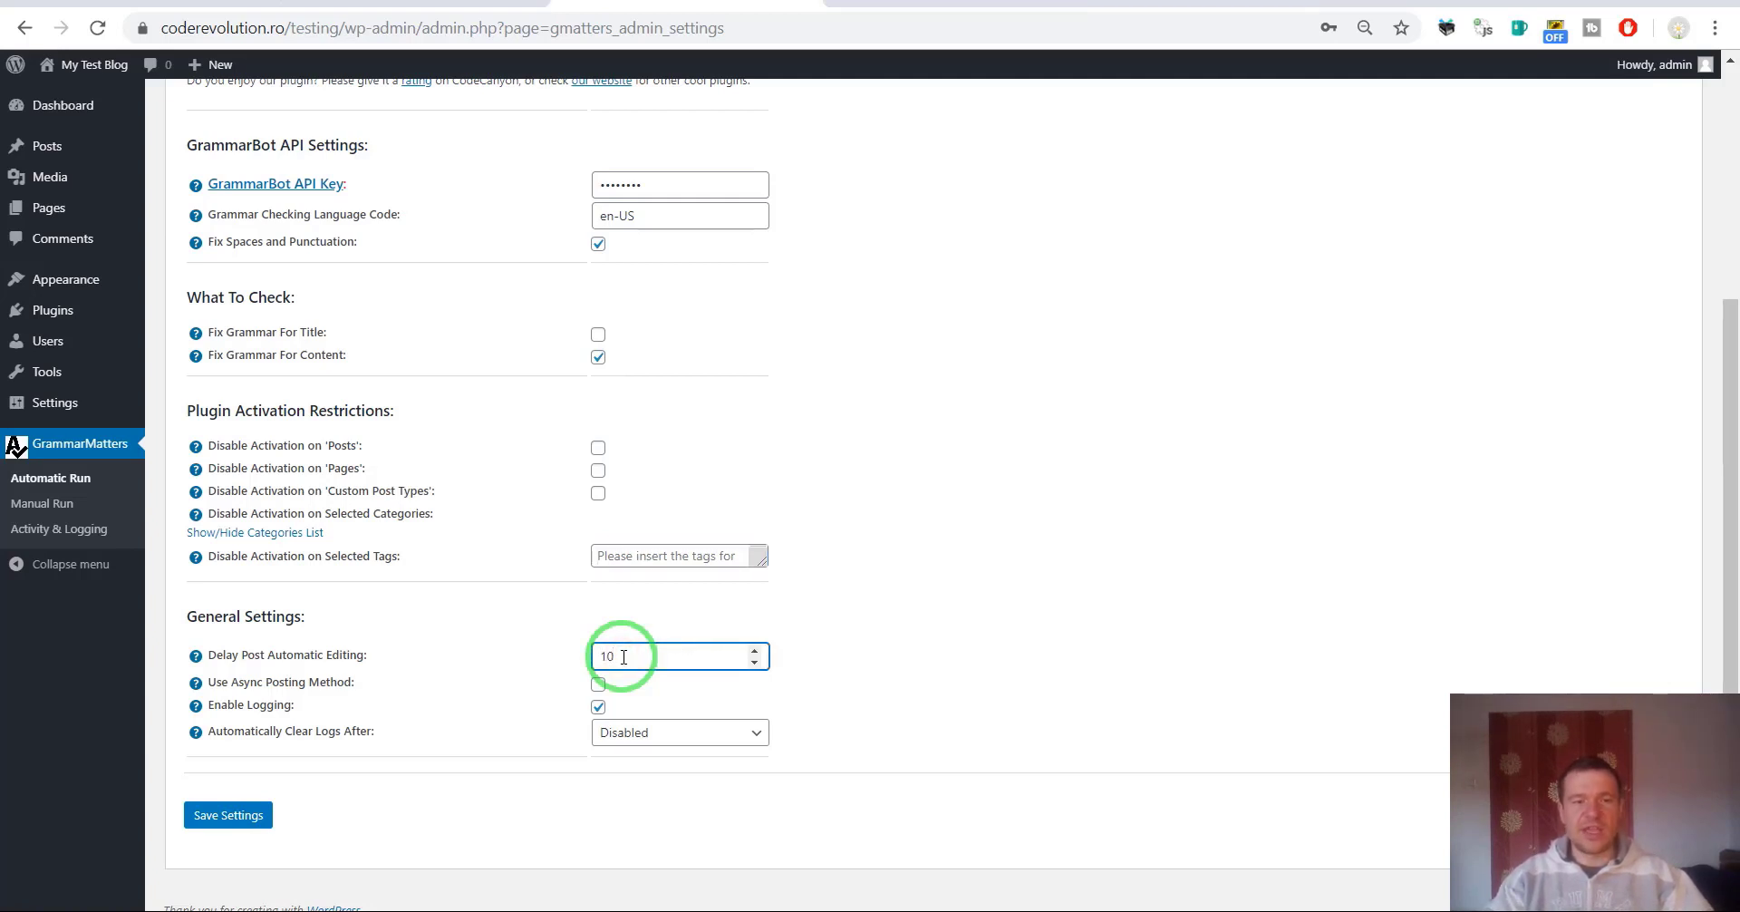
pyautogui.hotkey('ctrl', 'a')
pyautogui.press('BackSpace')
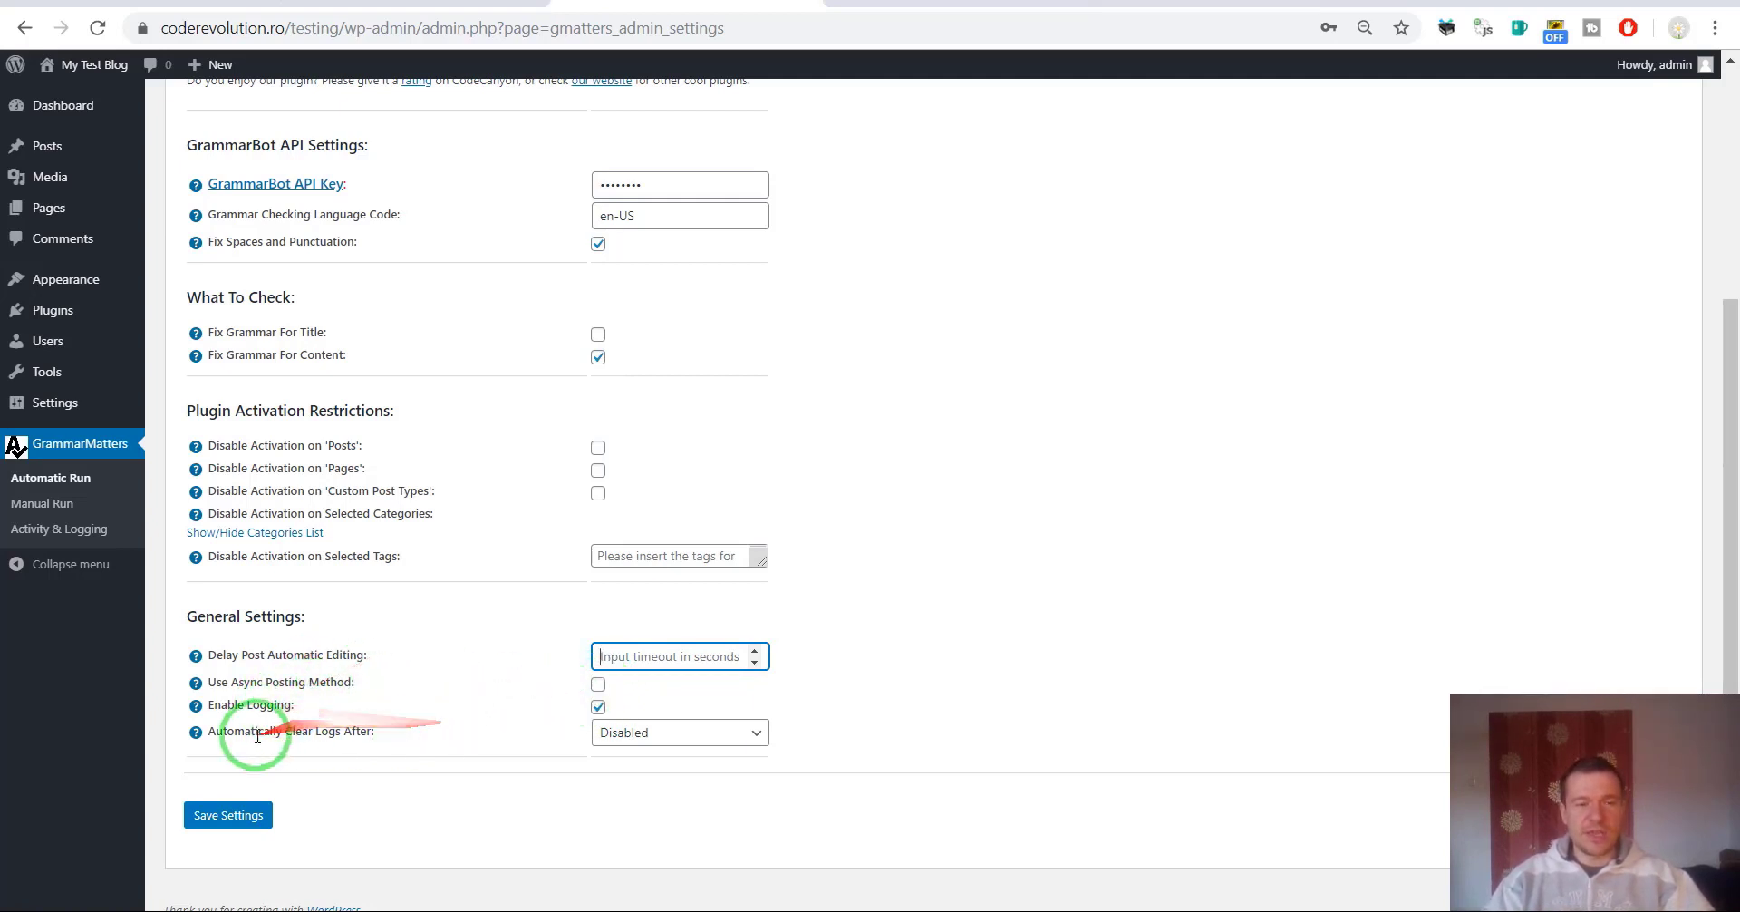
pyautogui.click(602, 732)
pyautogui.click(505, 737)
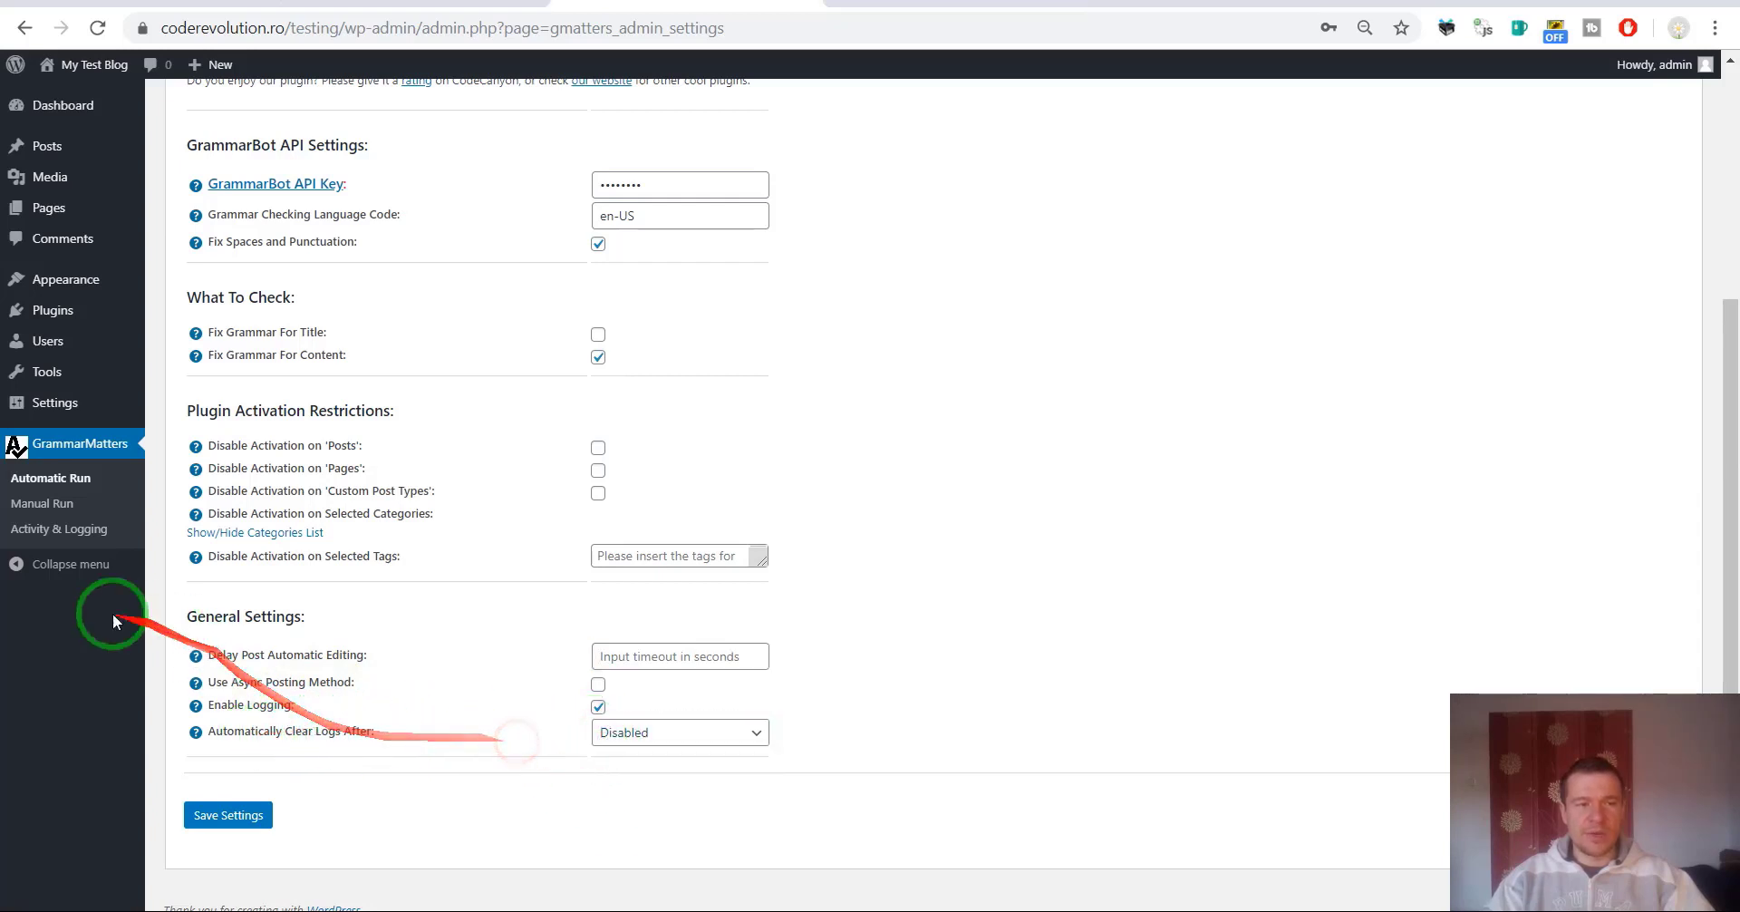
# Check the empty GrammarMatters Activity Log, then save settings with Automatic Post Editing off.
pyautogui.click(47, 541)
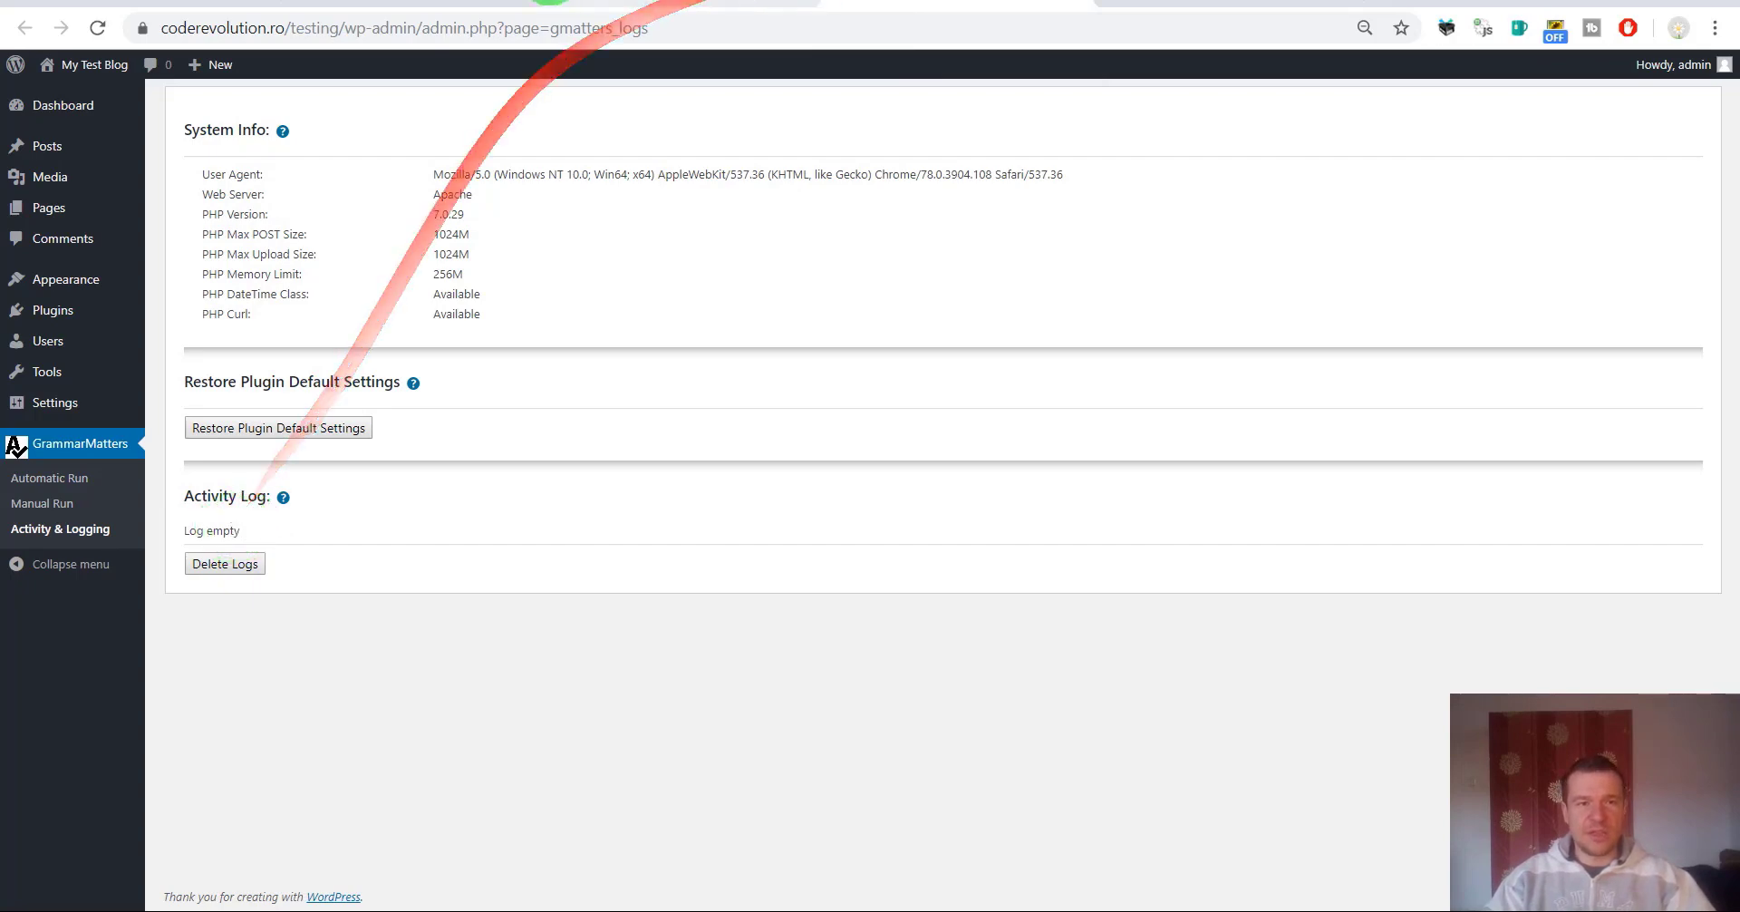
pyautogui.click(627, 3)
pyautogui.scroll(4, 416, 478)
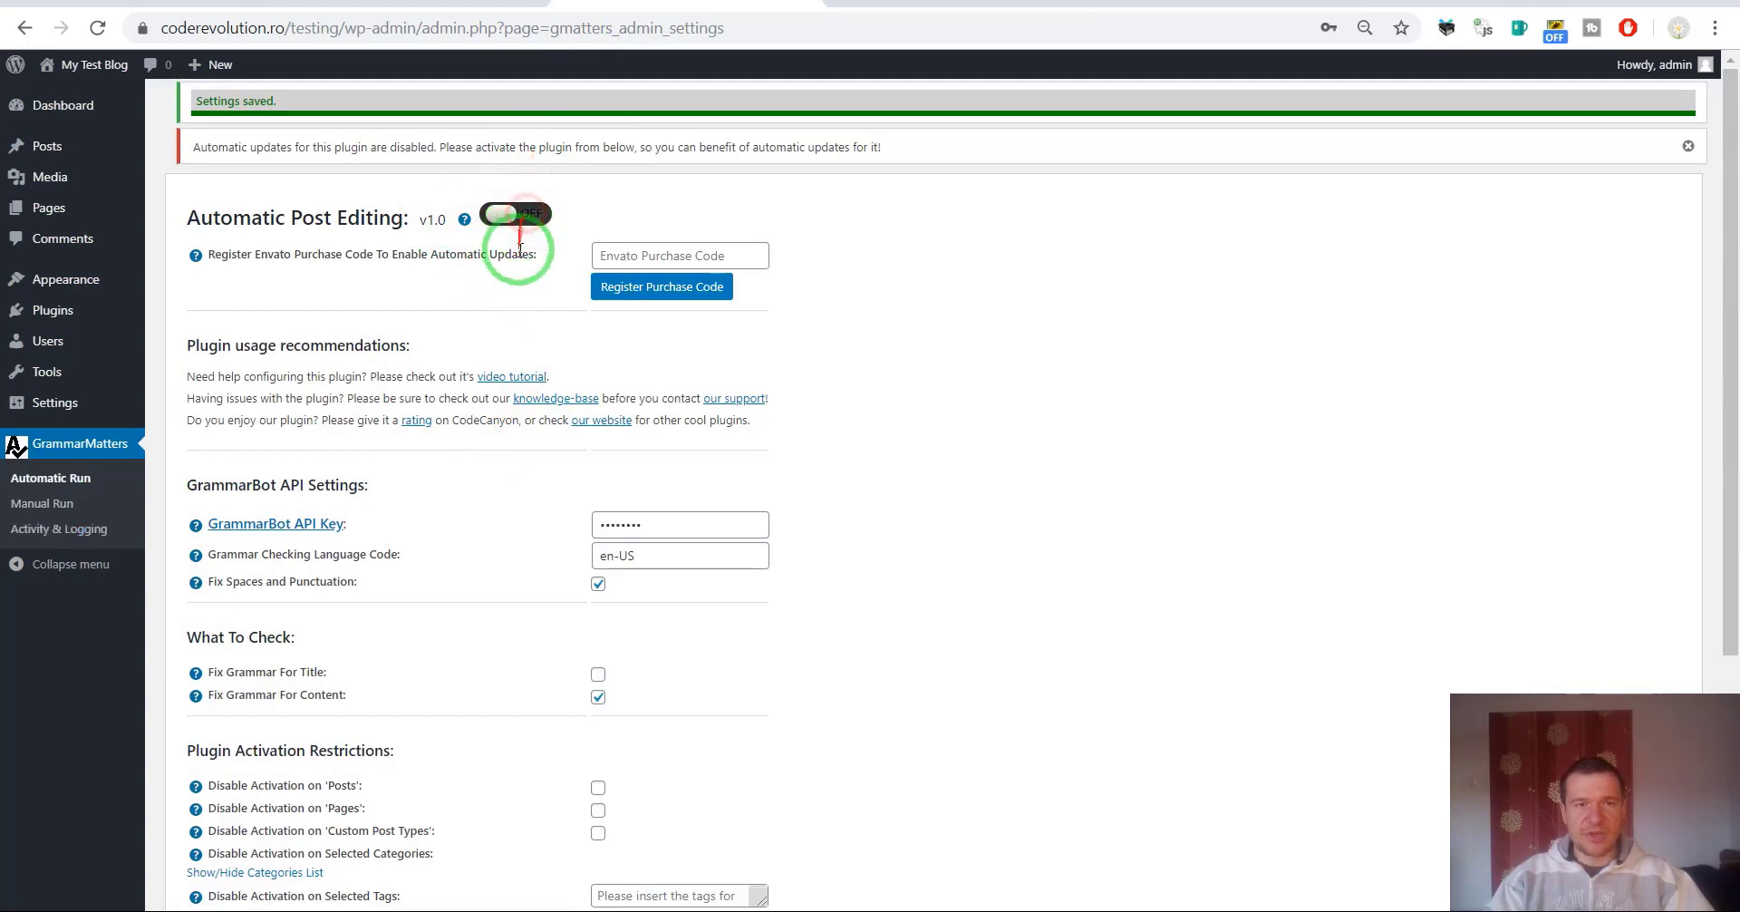
pyautogui.scroll(-4, 466, 458)
pyautogui.click(226, 802)
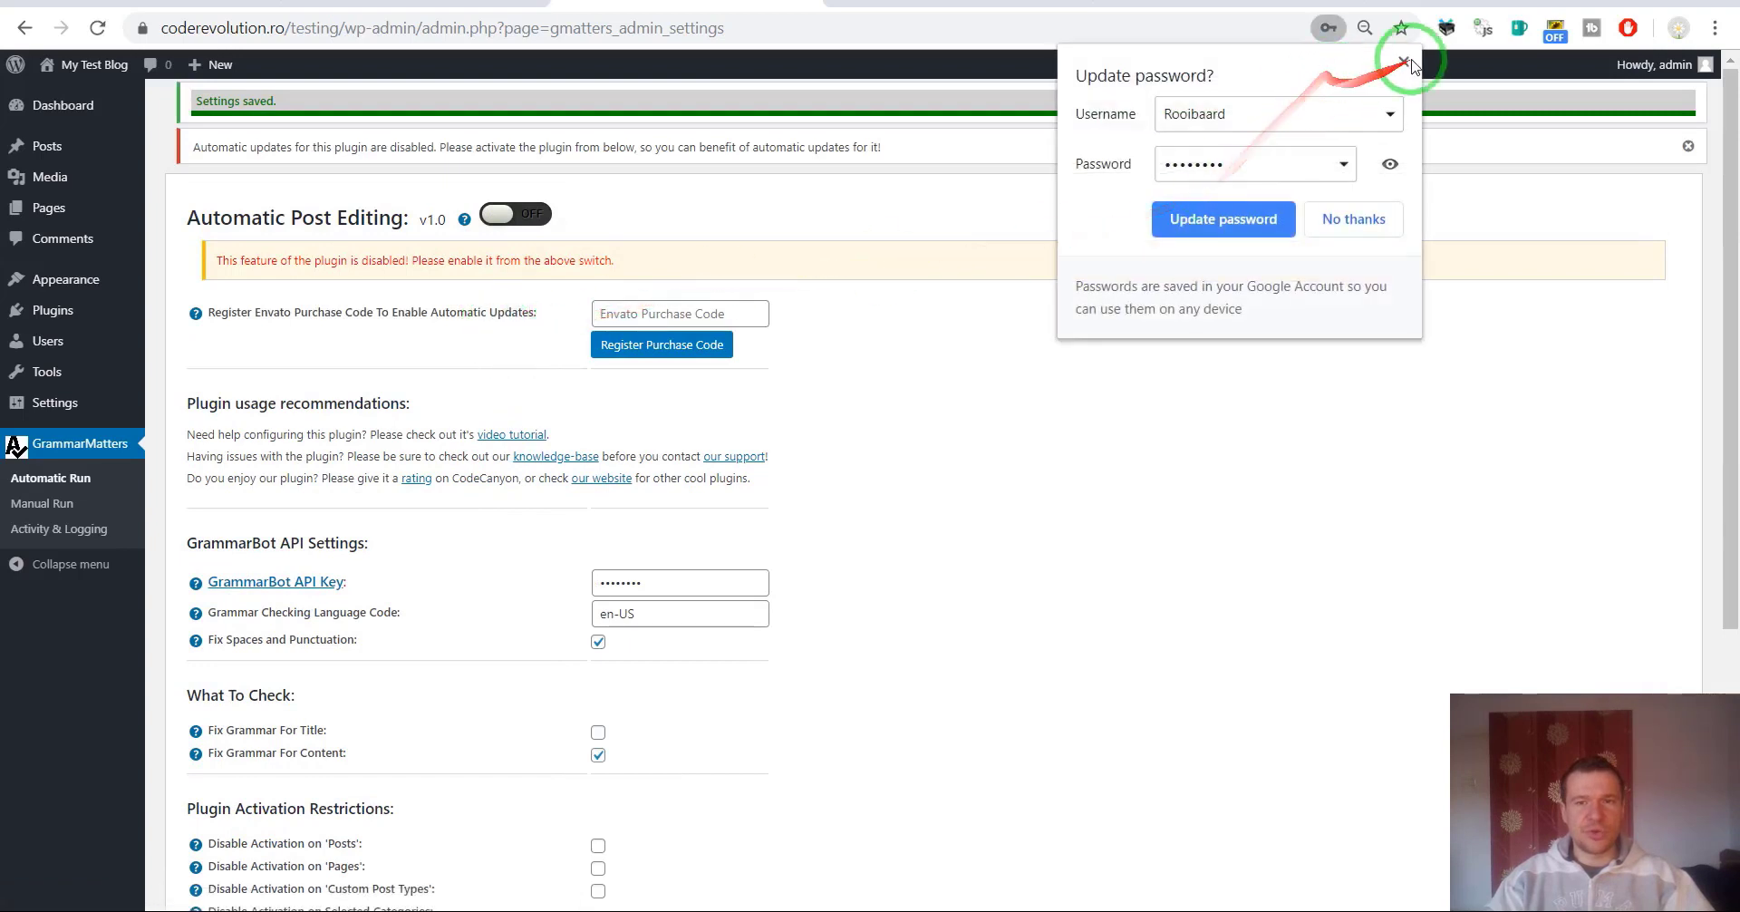
pyautogui.click(1404, 62)
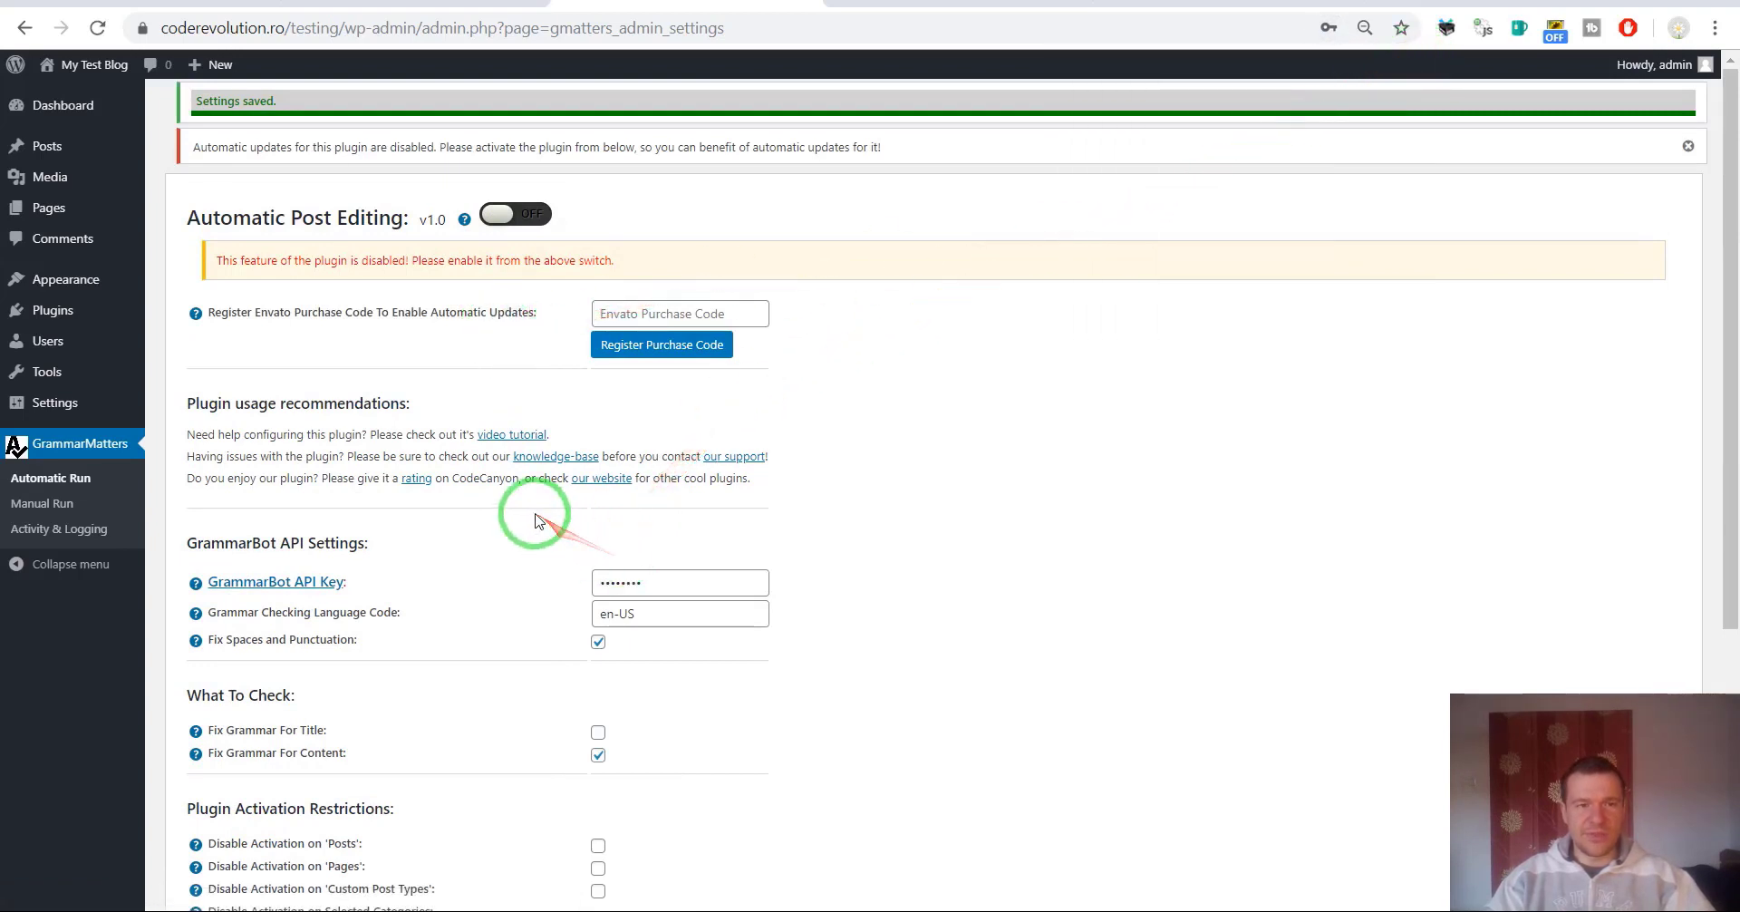
# Review and save GrammarMatters Manual Run settings with manual editing on, then view Automatic Run.
pyautogui.click(55, 477)
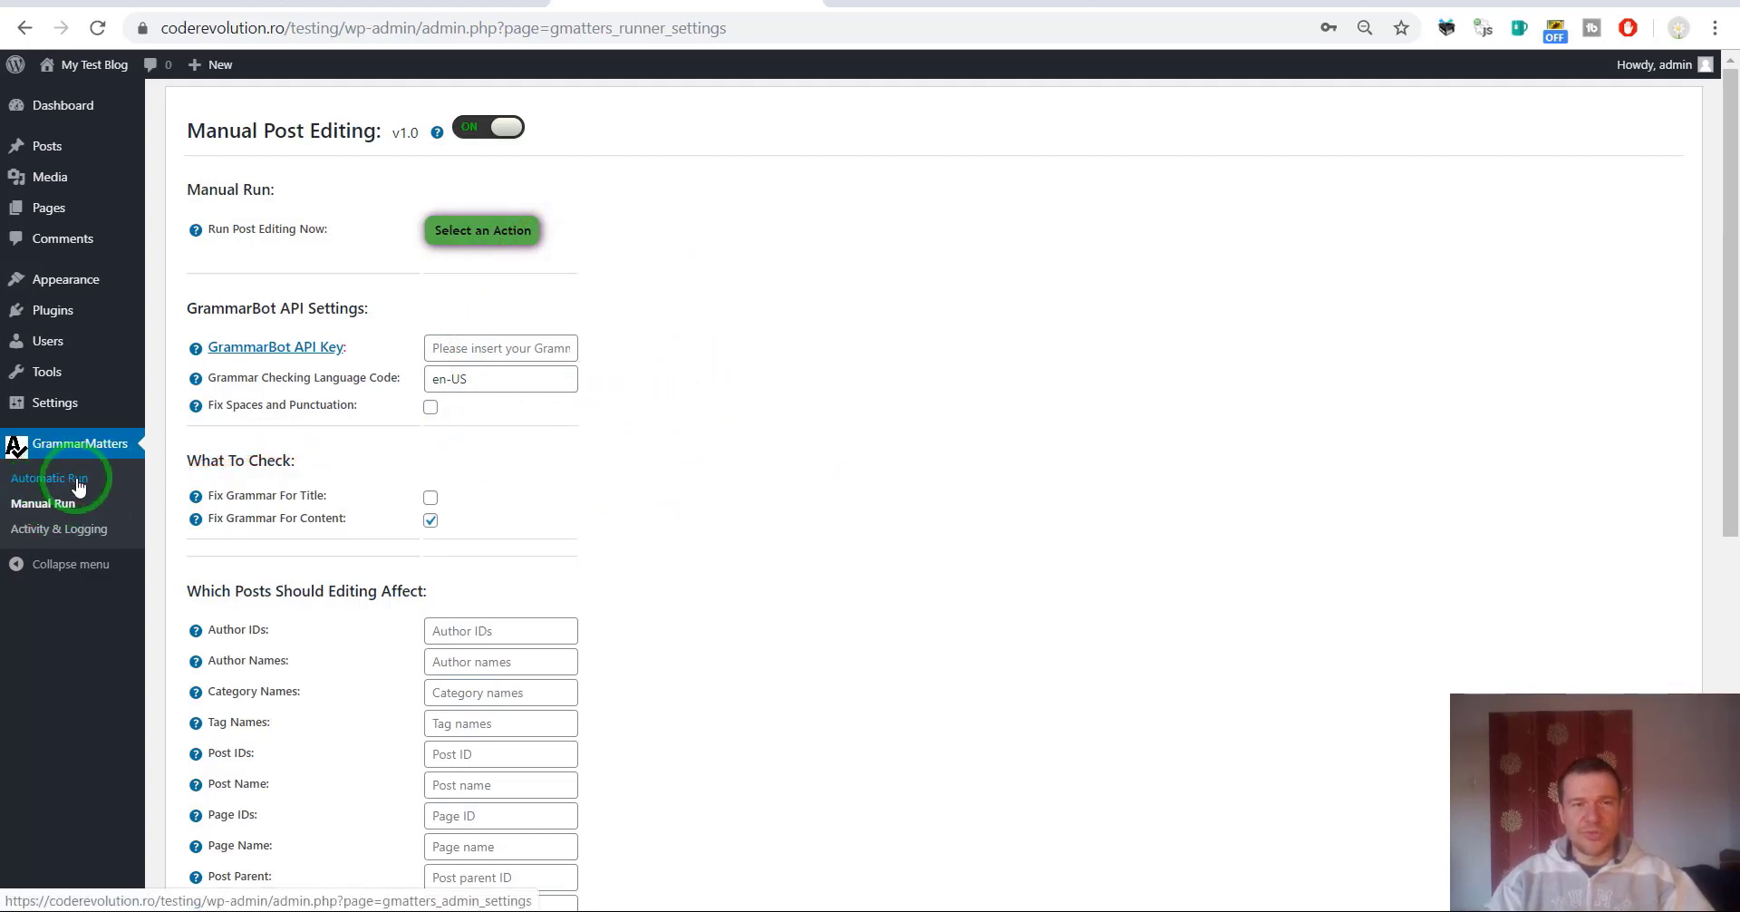
pyautogui.scroll(-5, 689, 408)
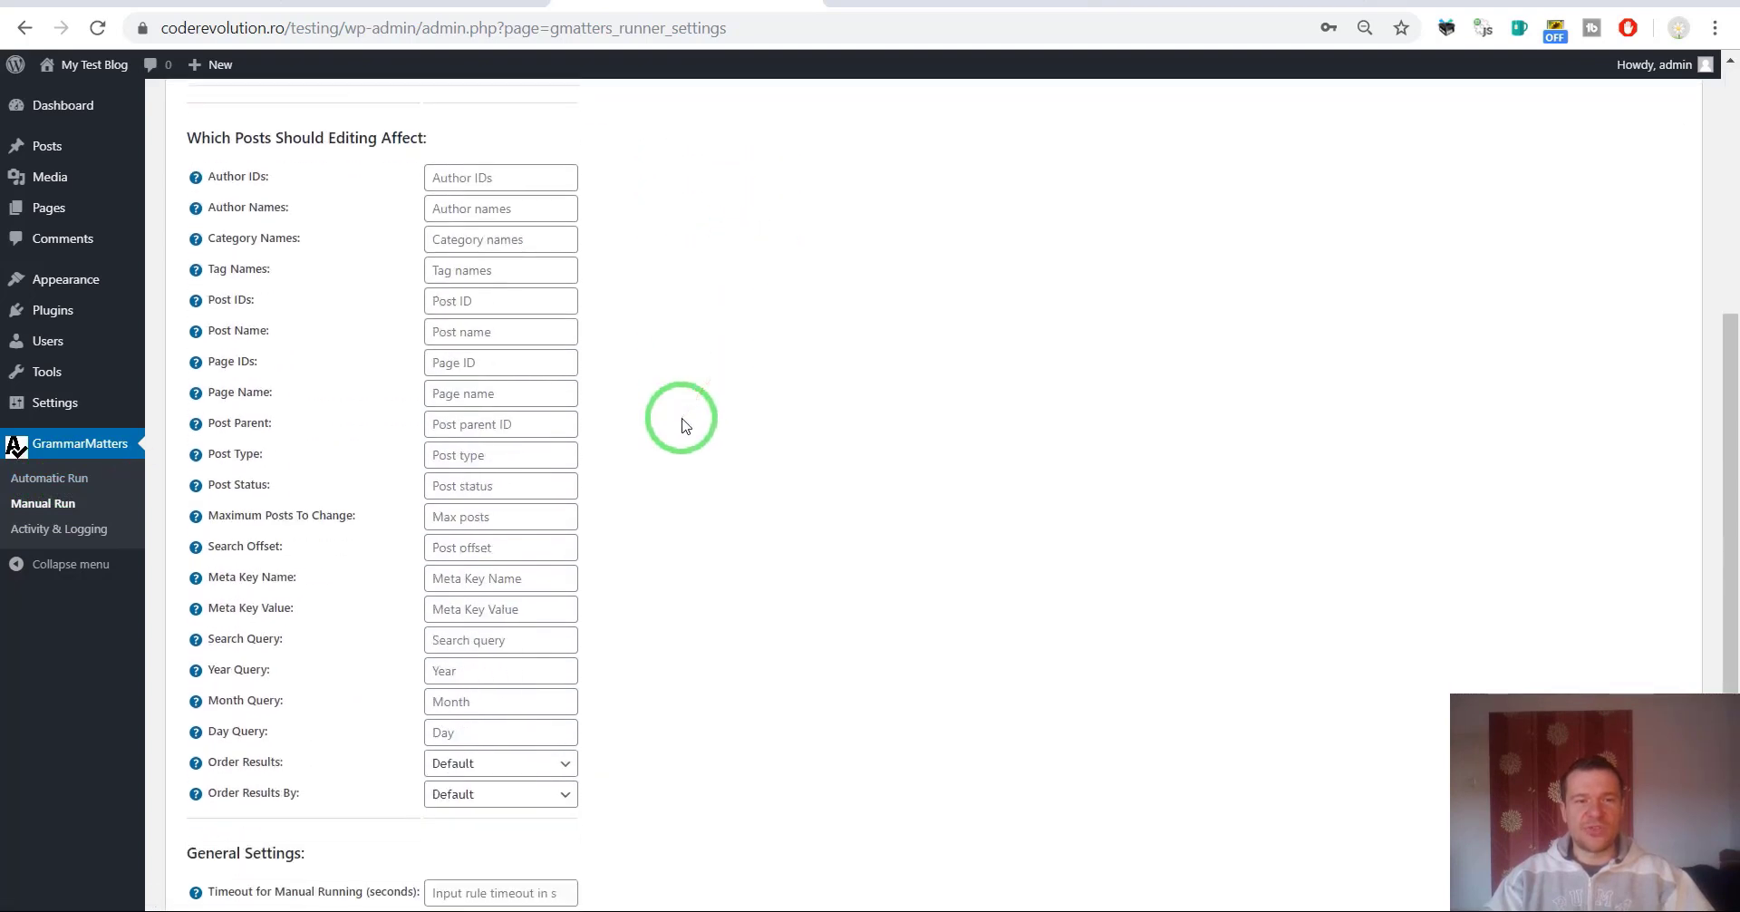
pyautogui.scroll(-3, 685, 426)
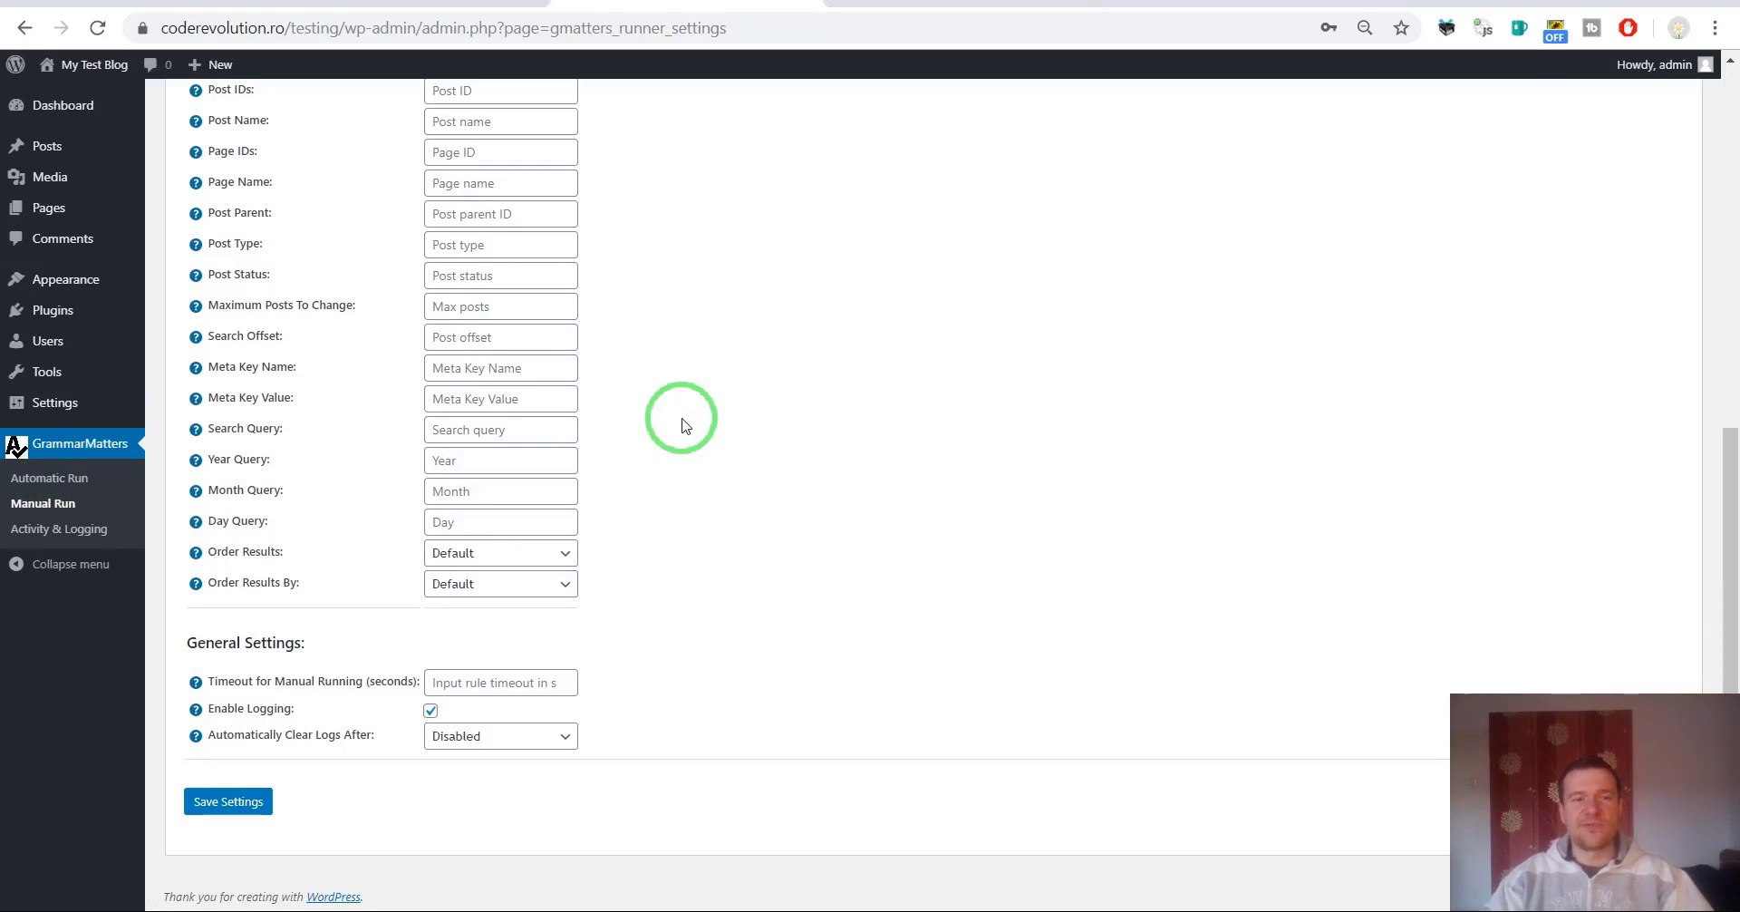
pyautogui.scroll(8, 682, 425)
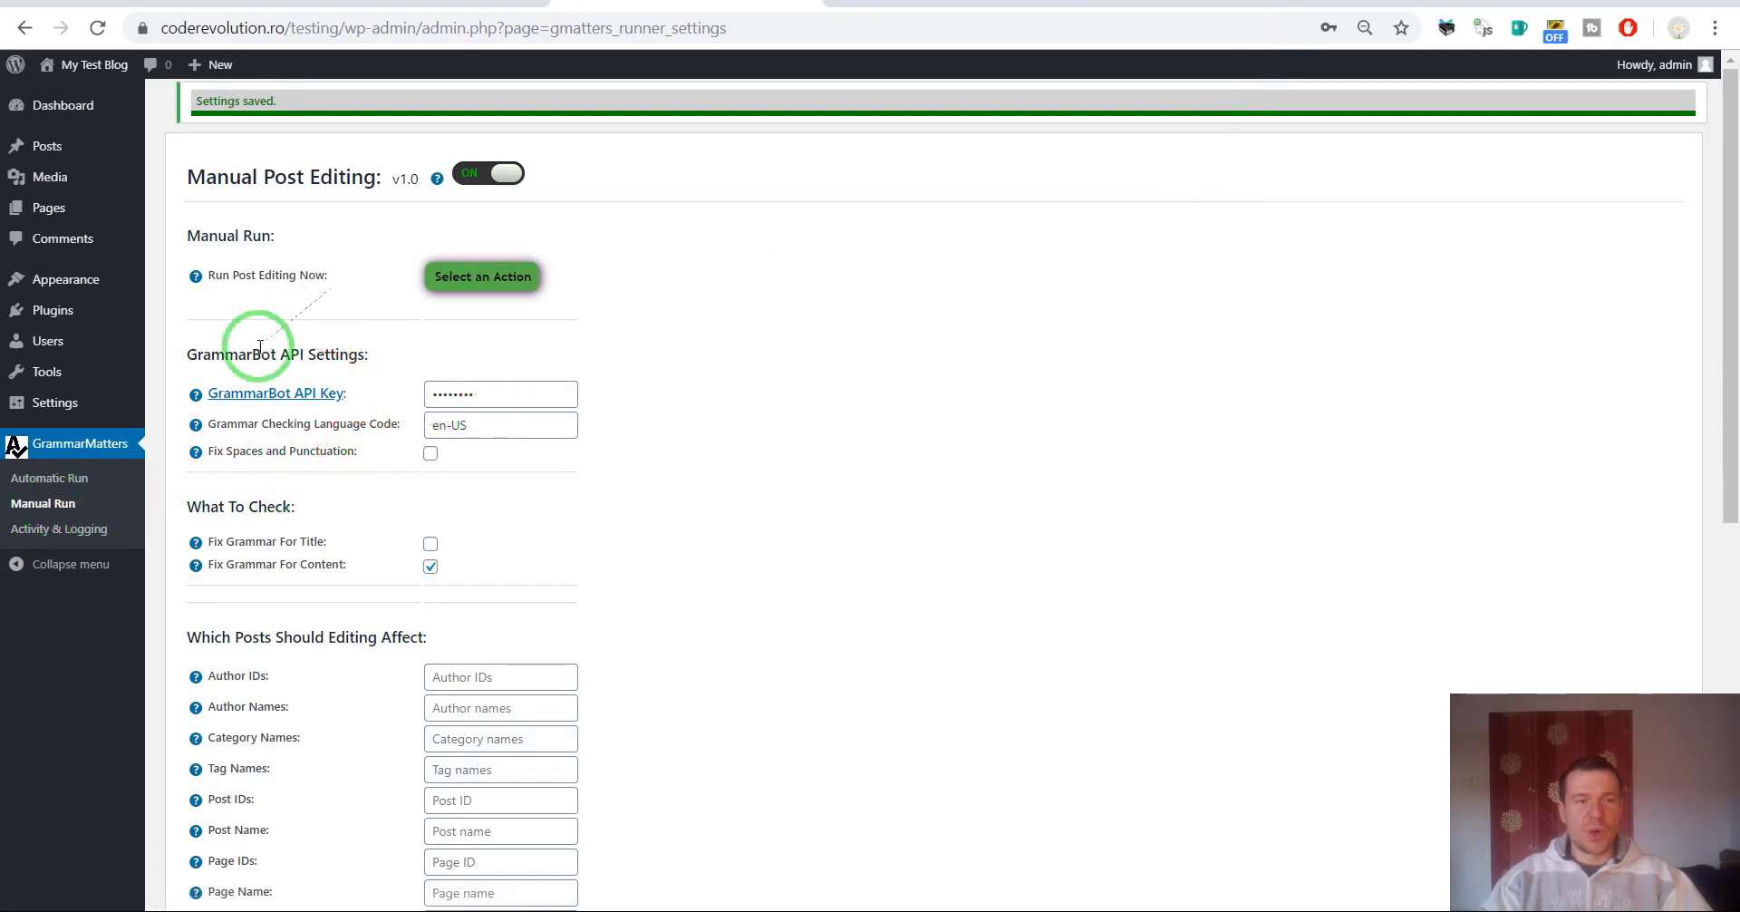
pyautogui.click(71, 486)
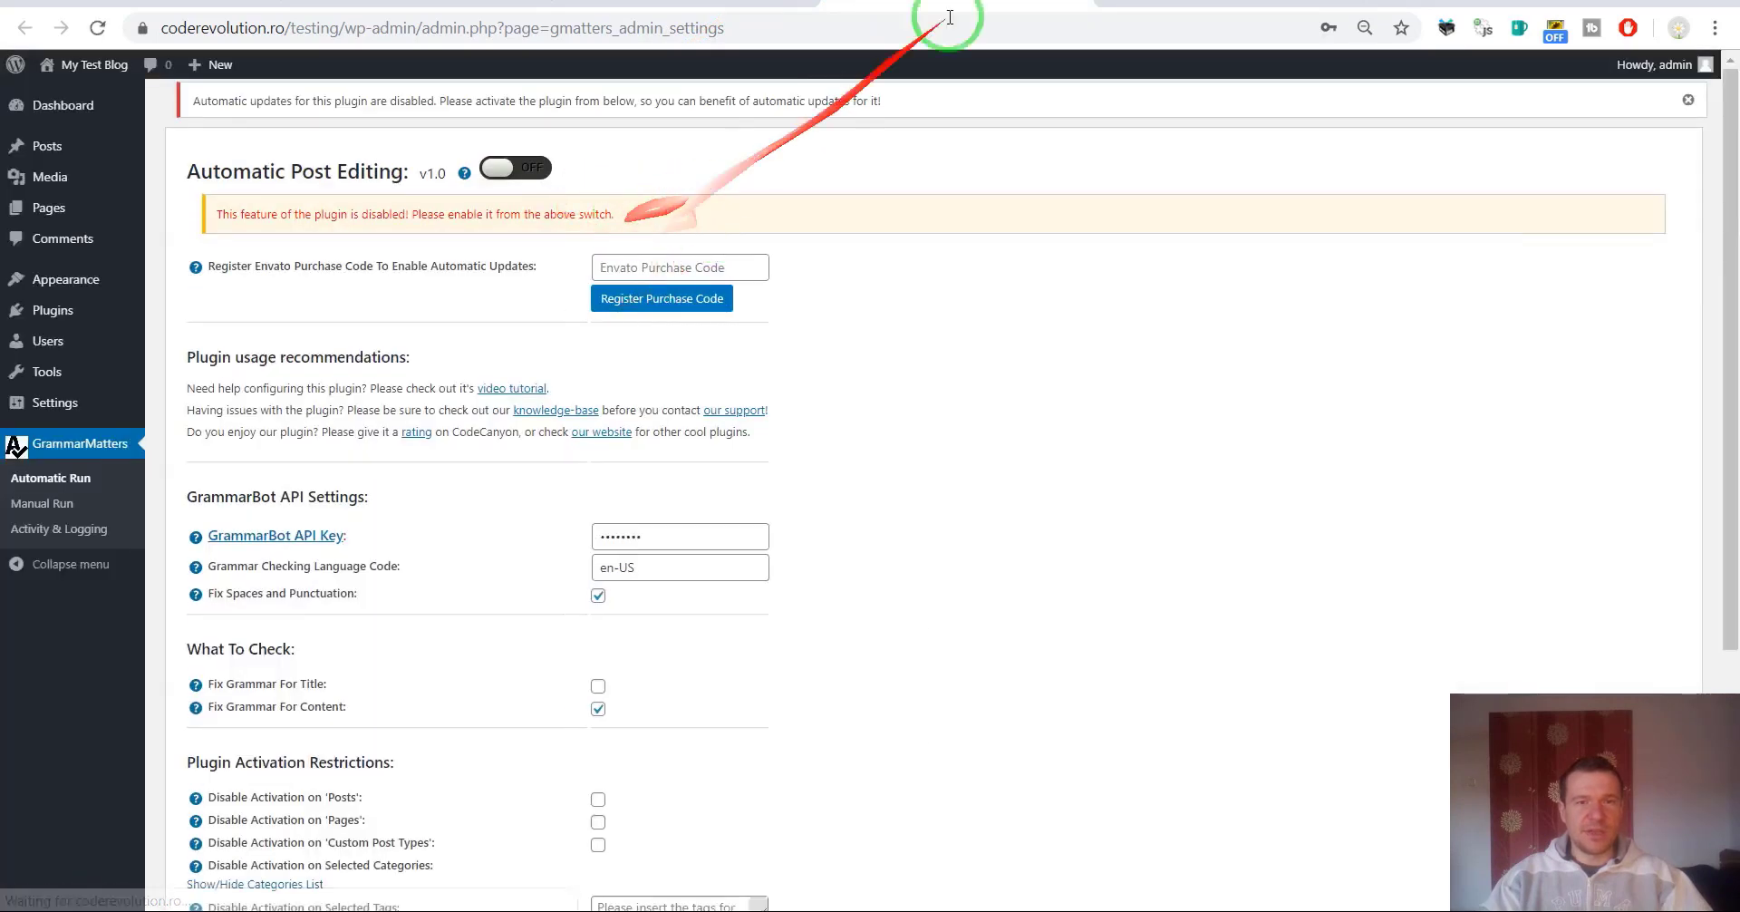
# Create a new post titled 'Test x' with the body 'Testiung the plugyns functionalyty.'.
pyautogui.click(1051, 2)
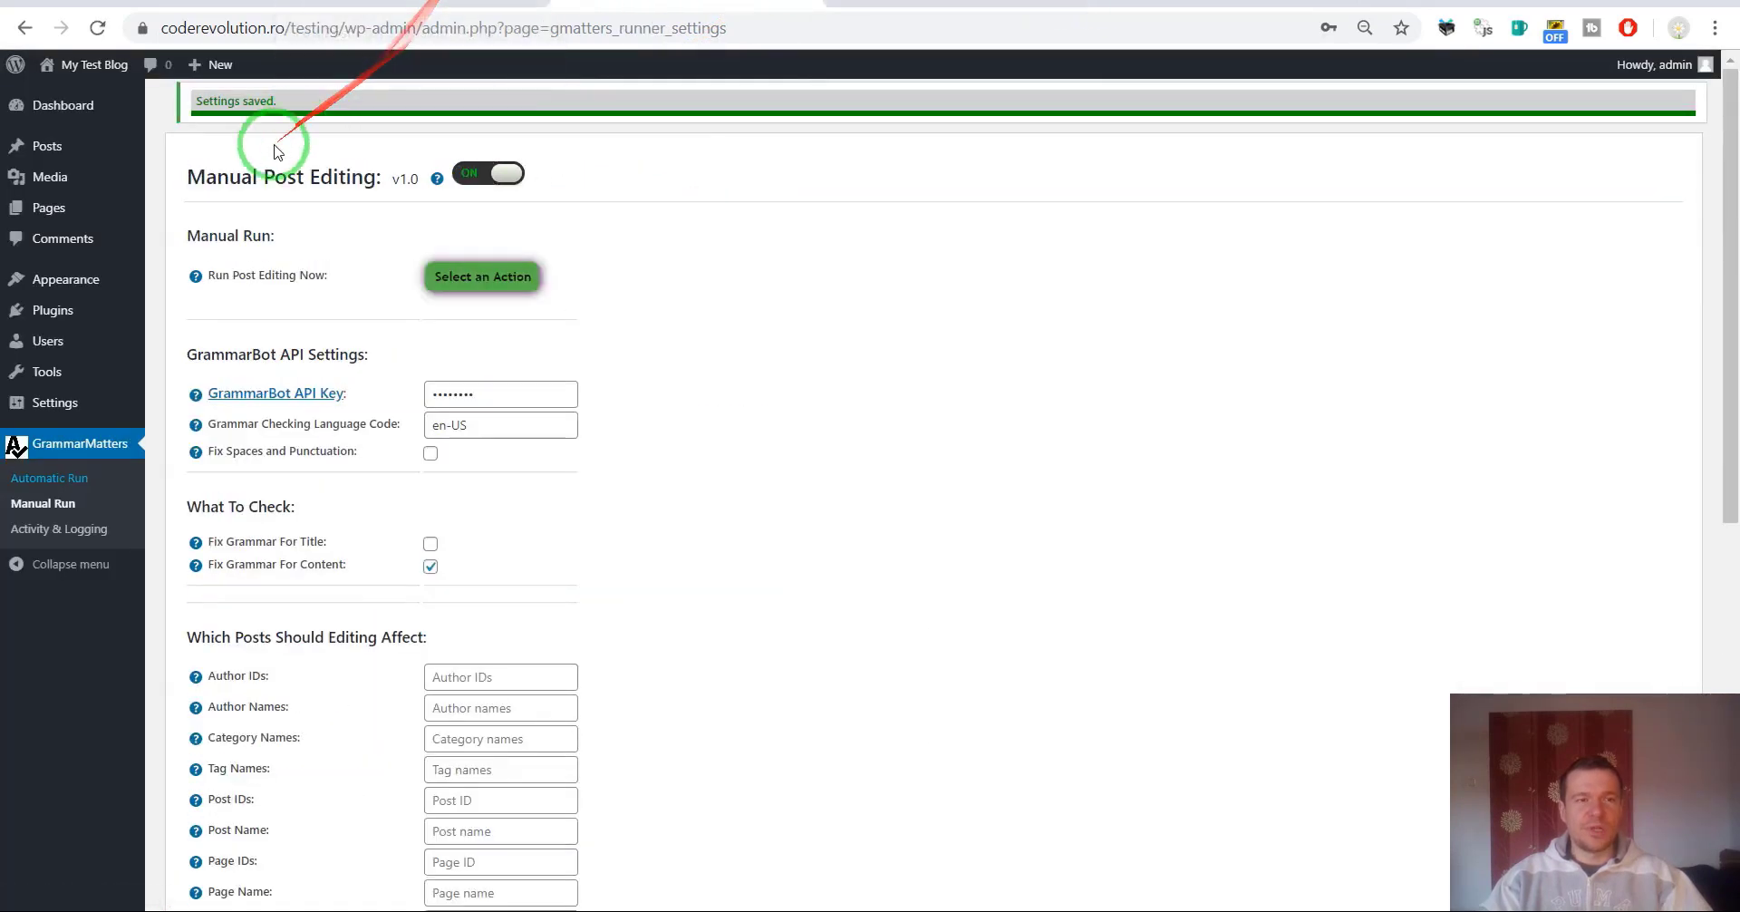
pyautogui.moveTo(45, 148)
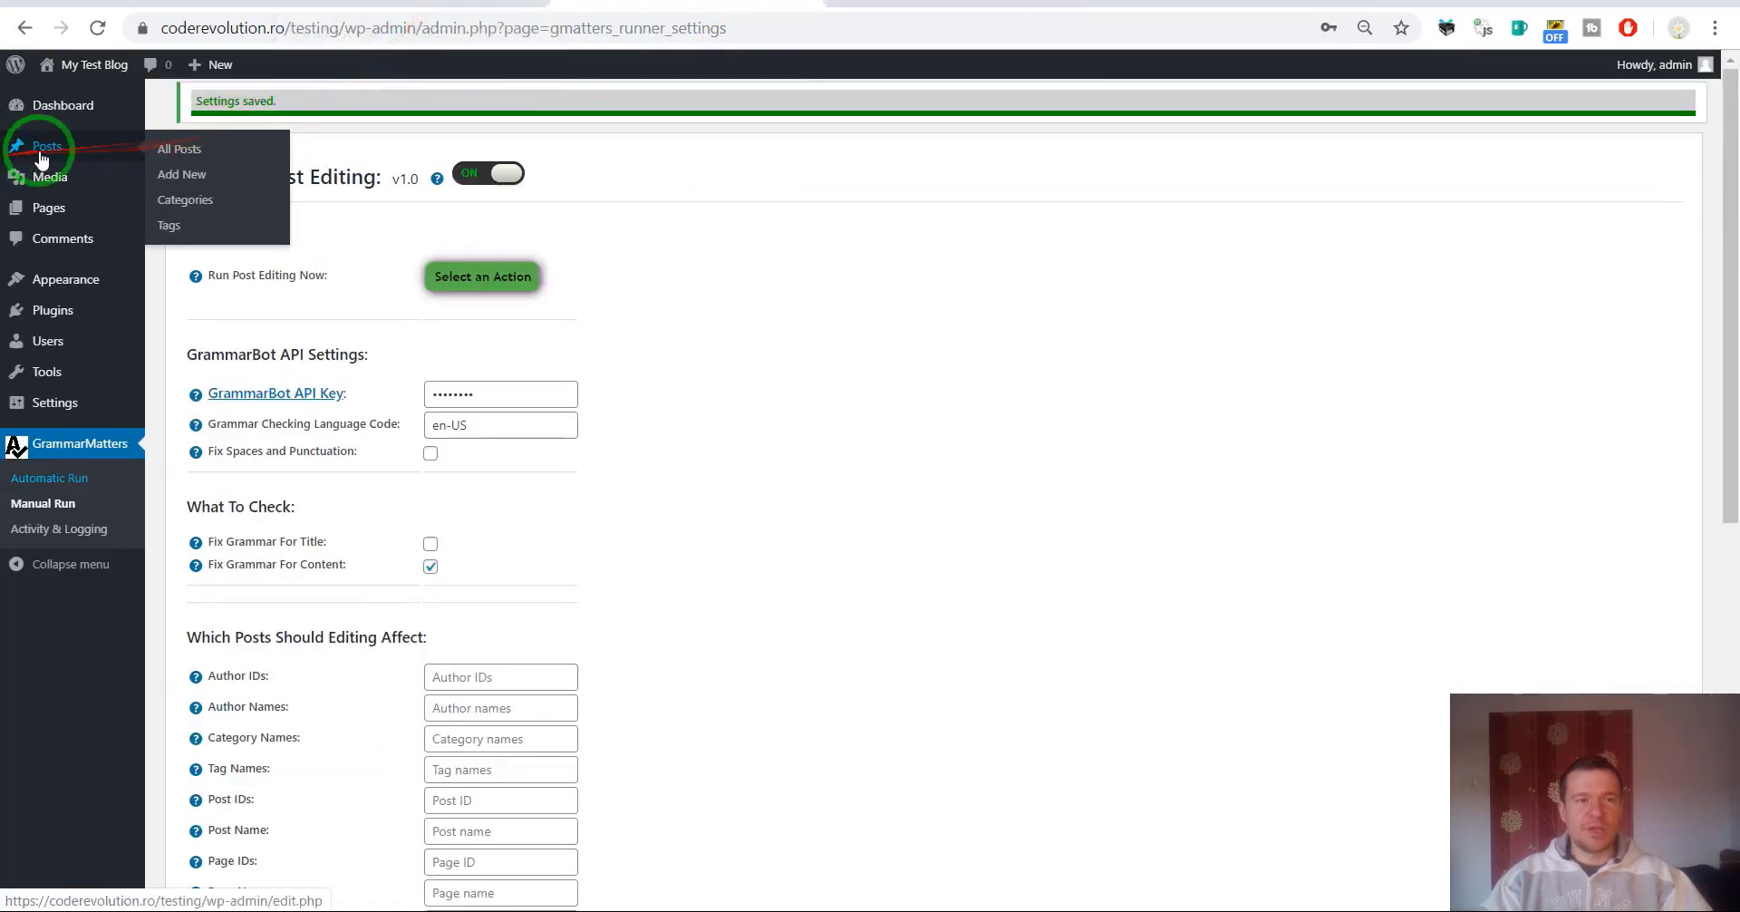
pyautogui.click(177, 182)
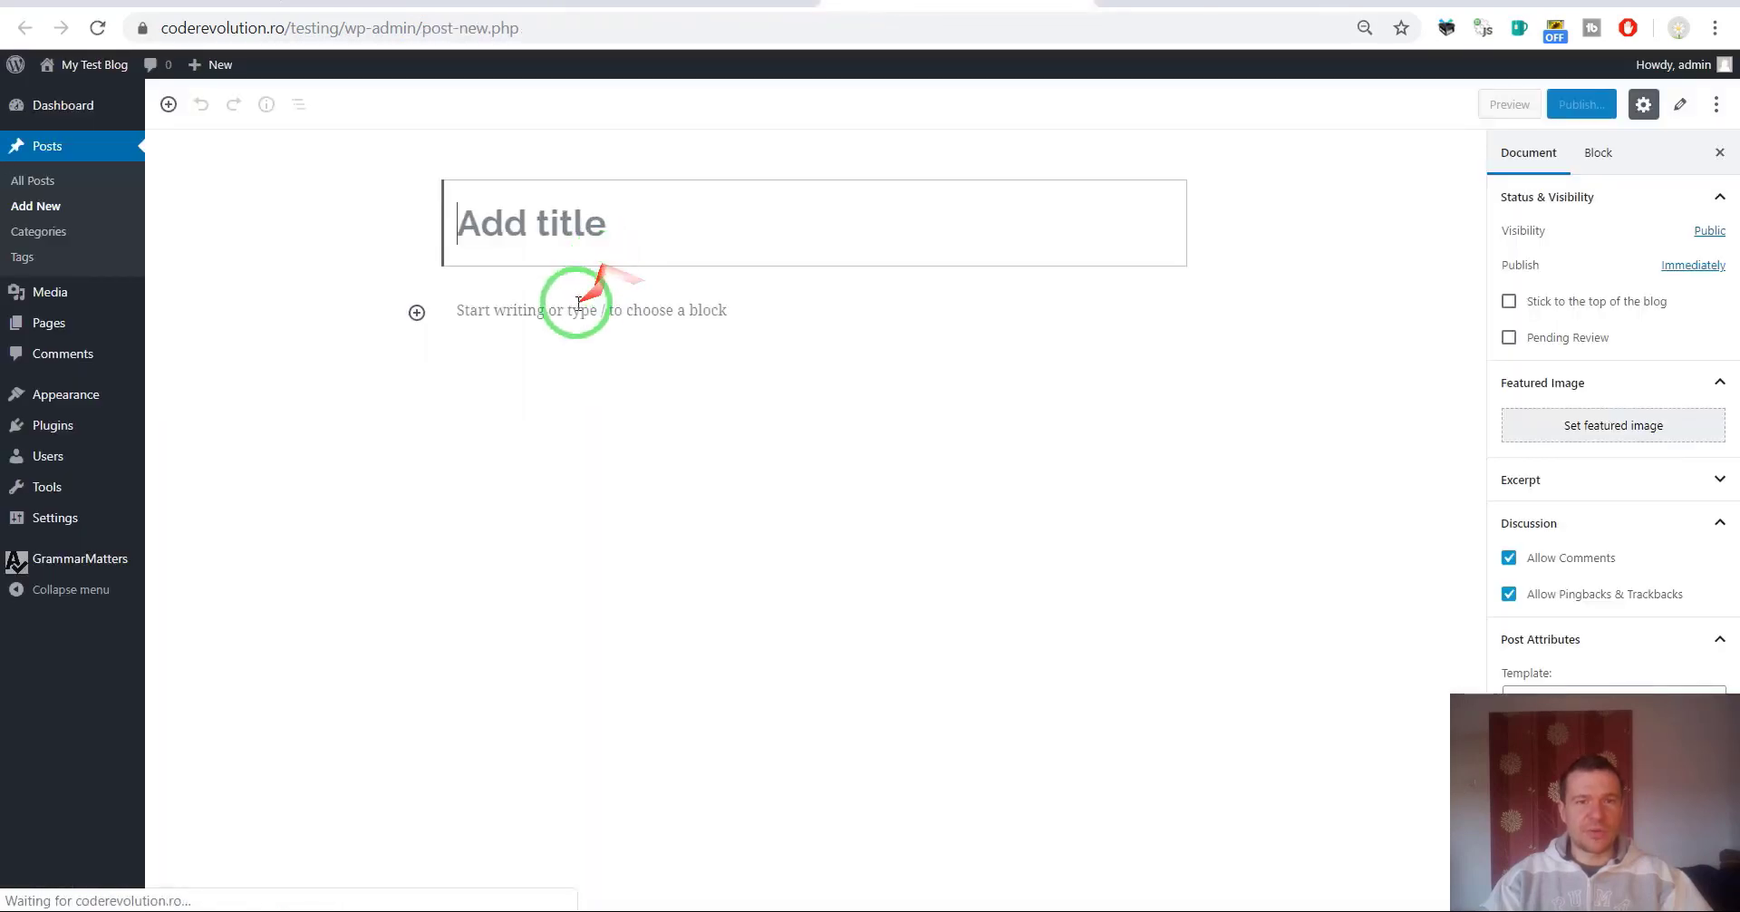
pyautogui.click(525, 221)
pyautogui.write('Test x')
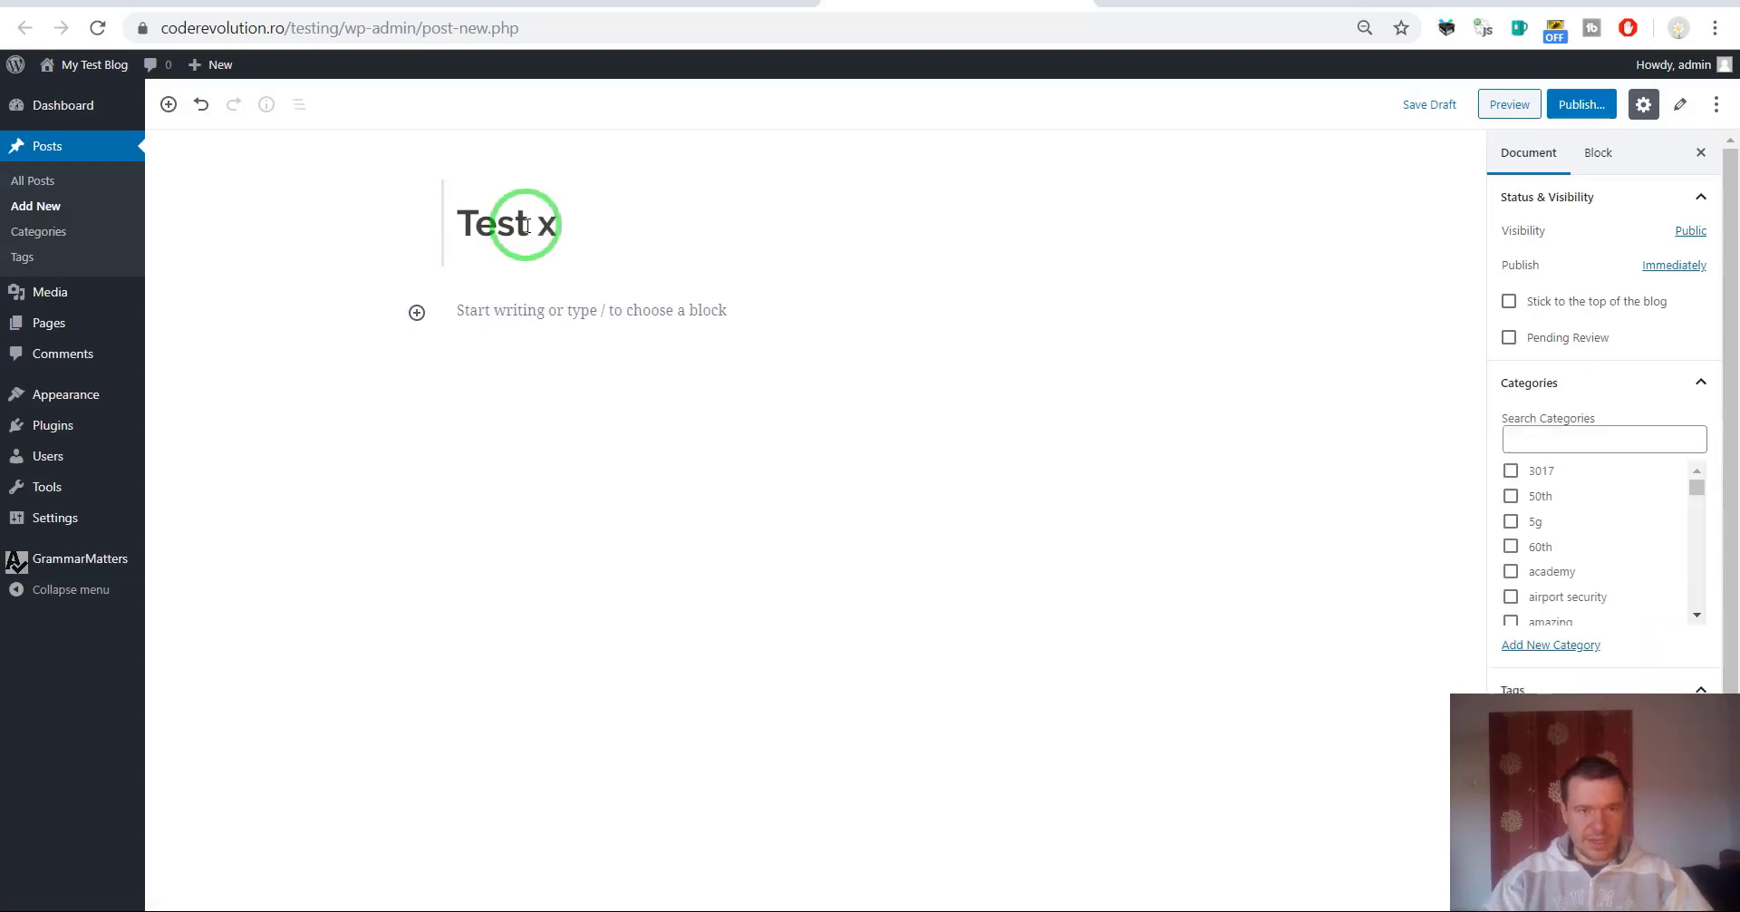
pyautogui.click(499, 315)
pyautogui.write('Tes')
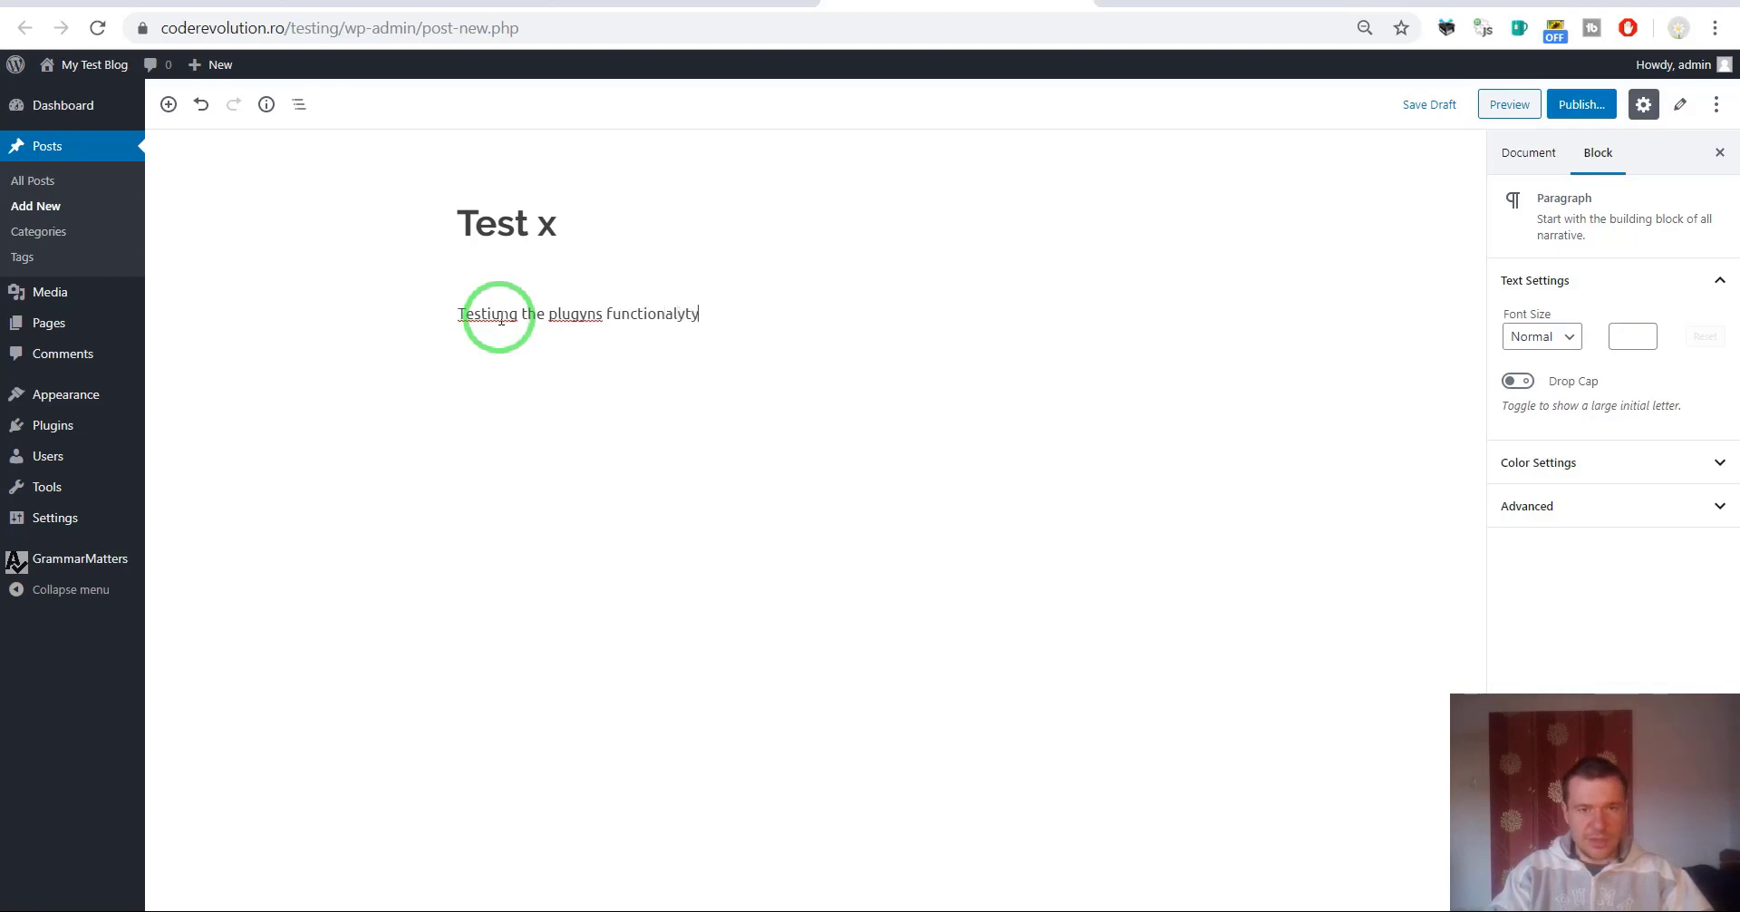
pyautogui.write('.')
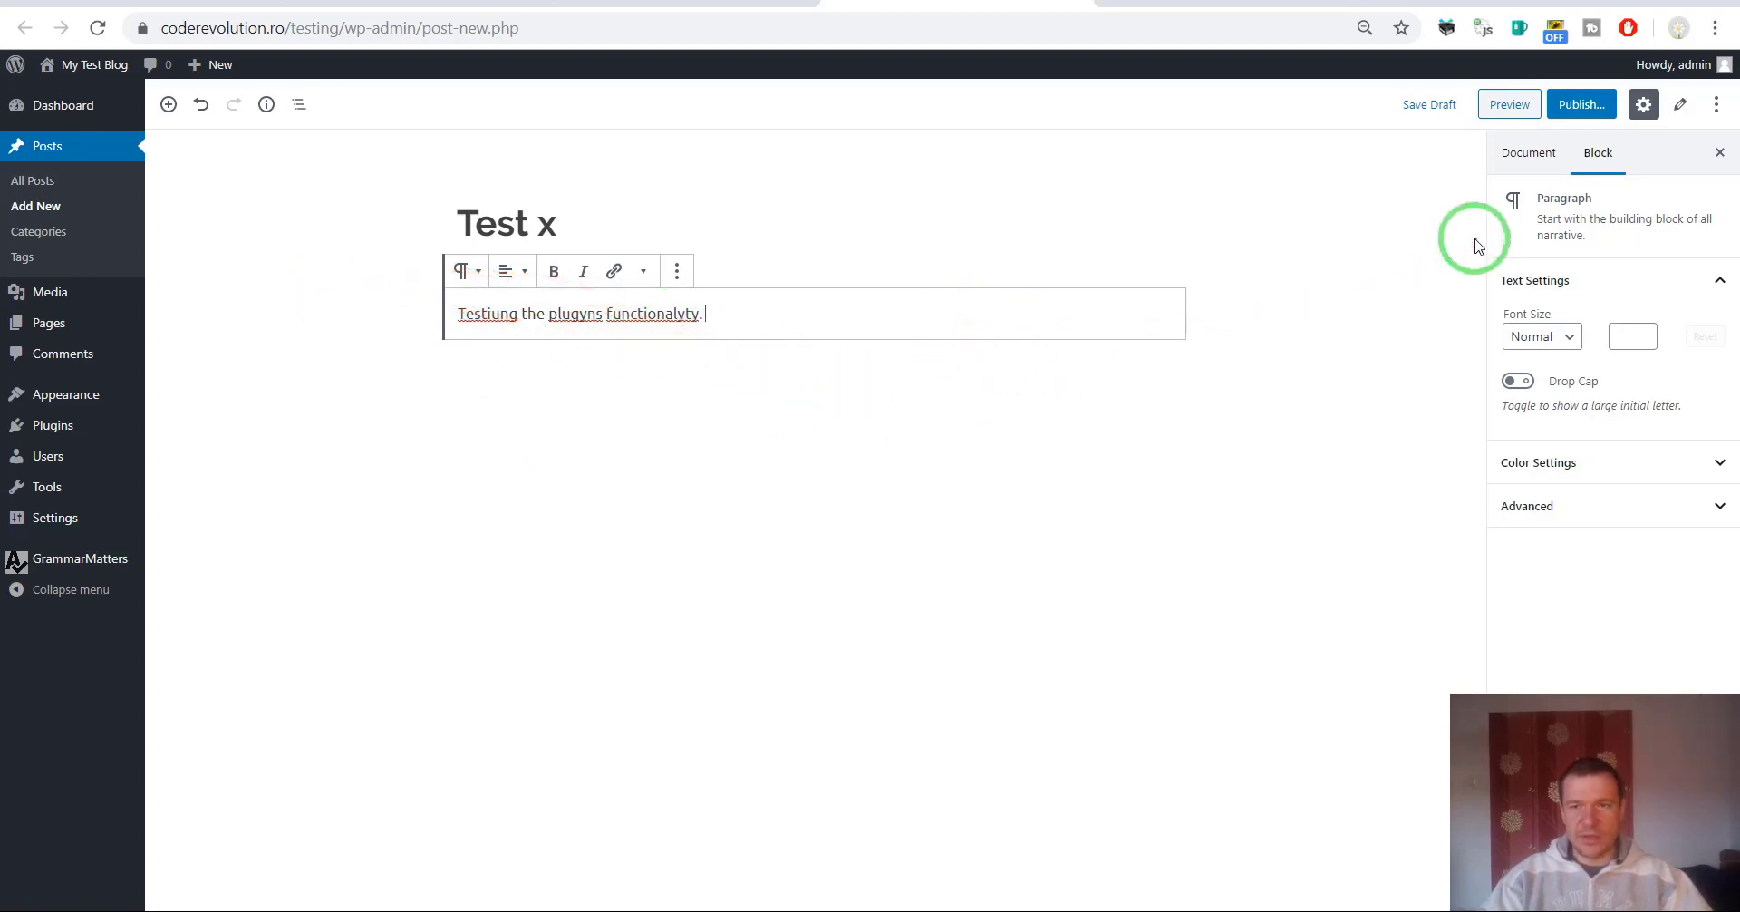
# Add the tag tag1 to the Test x post and publish it.
pyautogui.click(1536, 158)
pyautogui.scroll(-1, 1534, 280)
pyautogui.click(1541, 354)
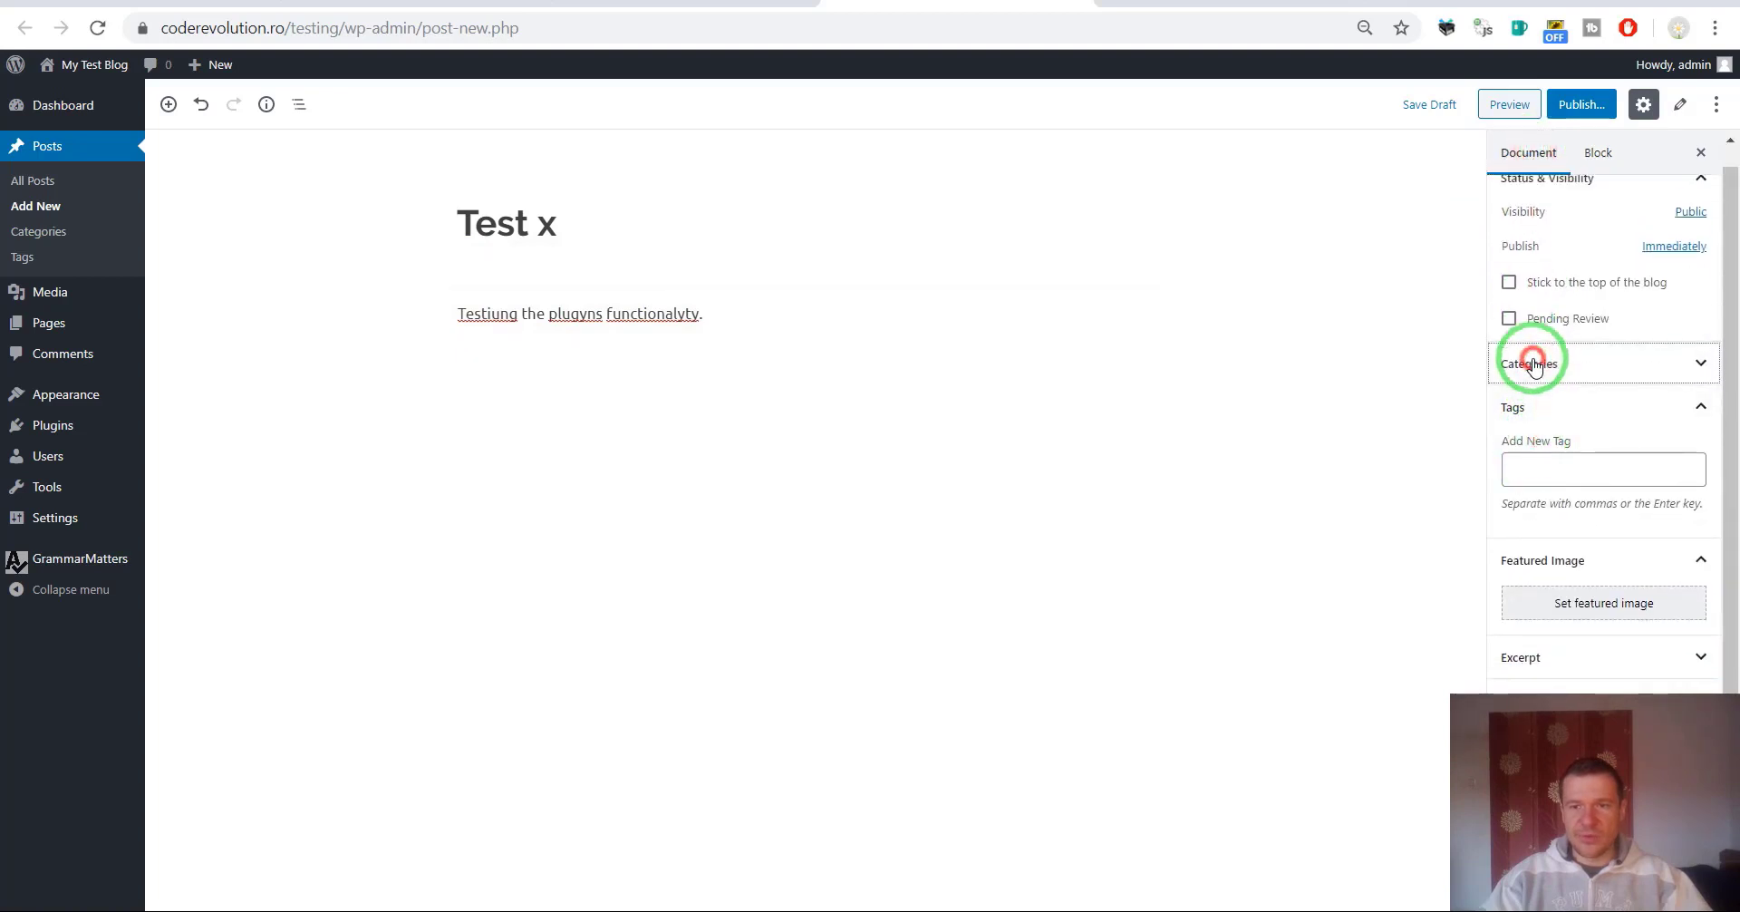
pyautogui.click(1544, 464)
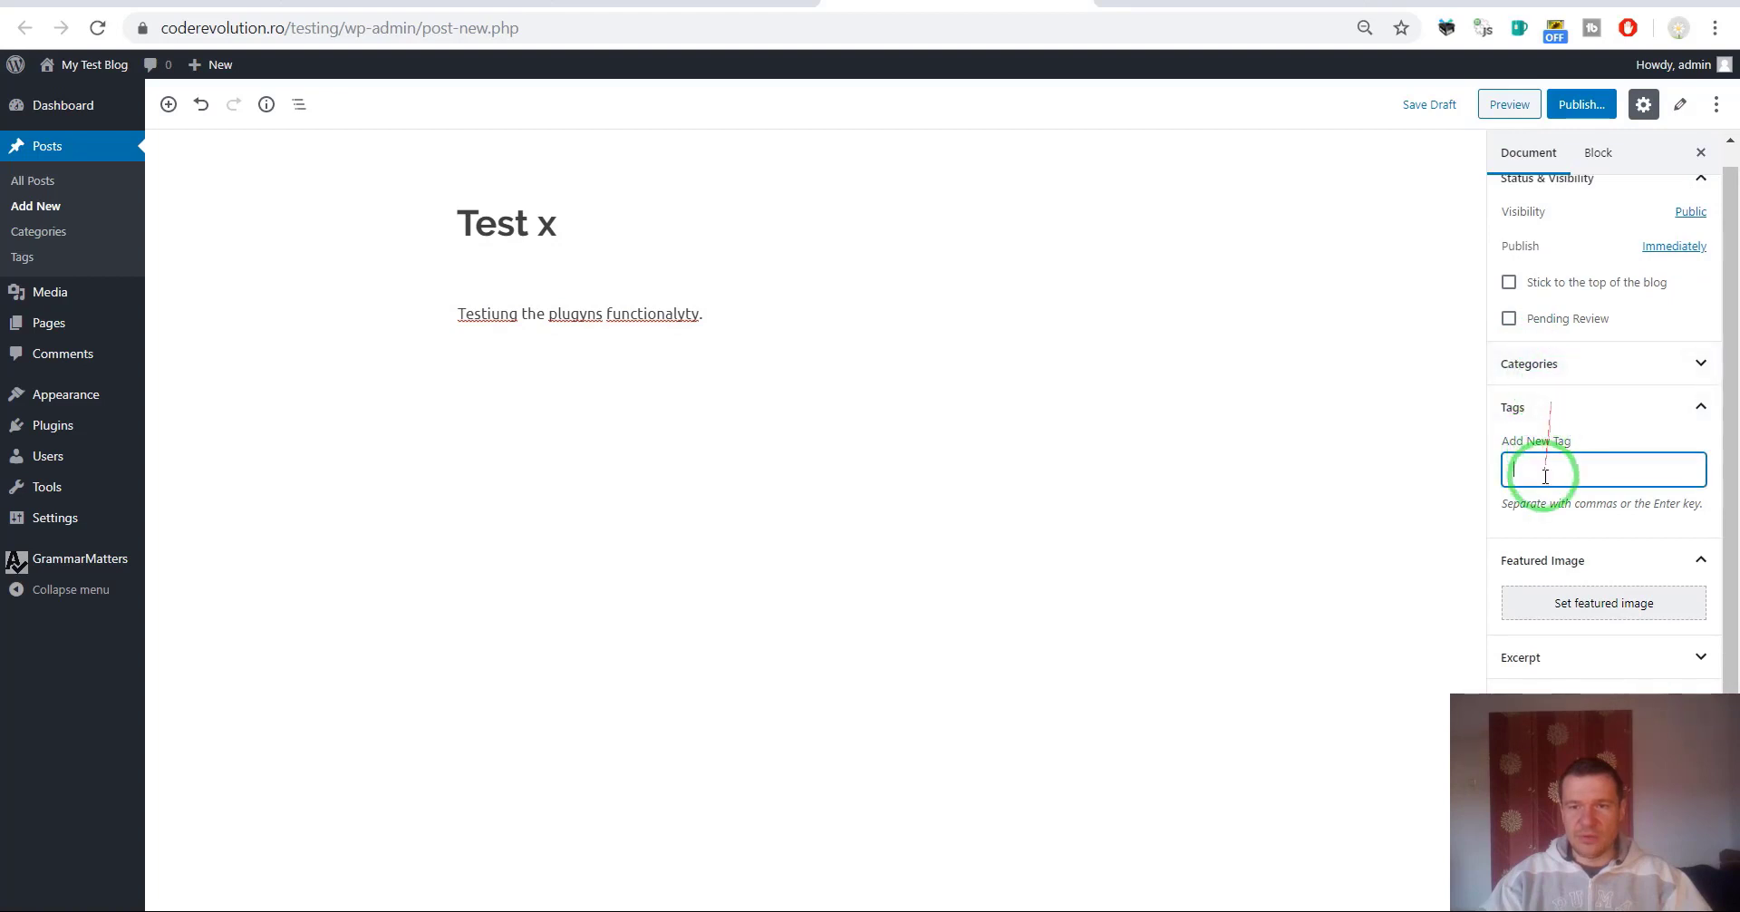
pyautogui.write('g1')
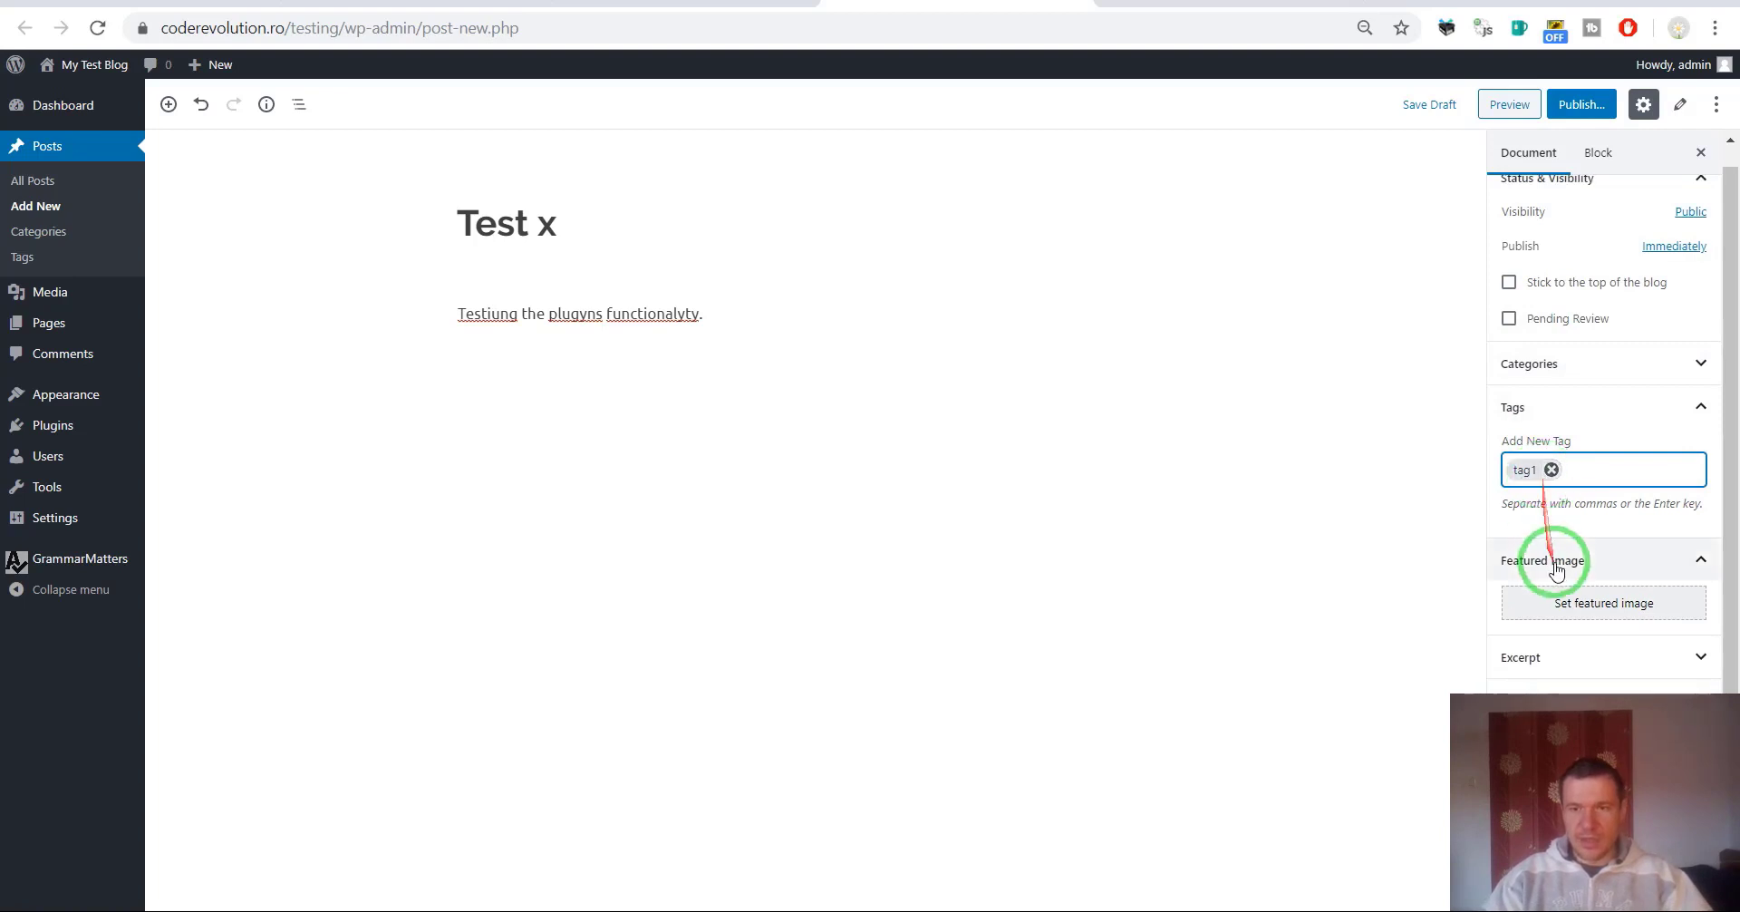
pyautogui.click(1582, 104)
pyautogui.click(1636, 106)
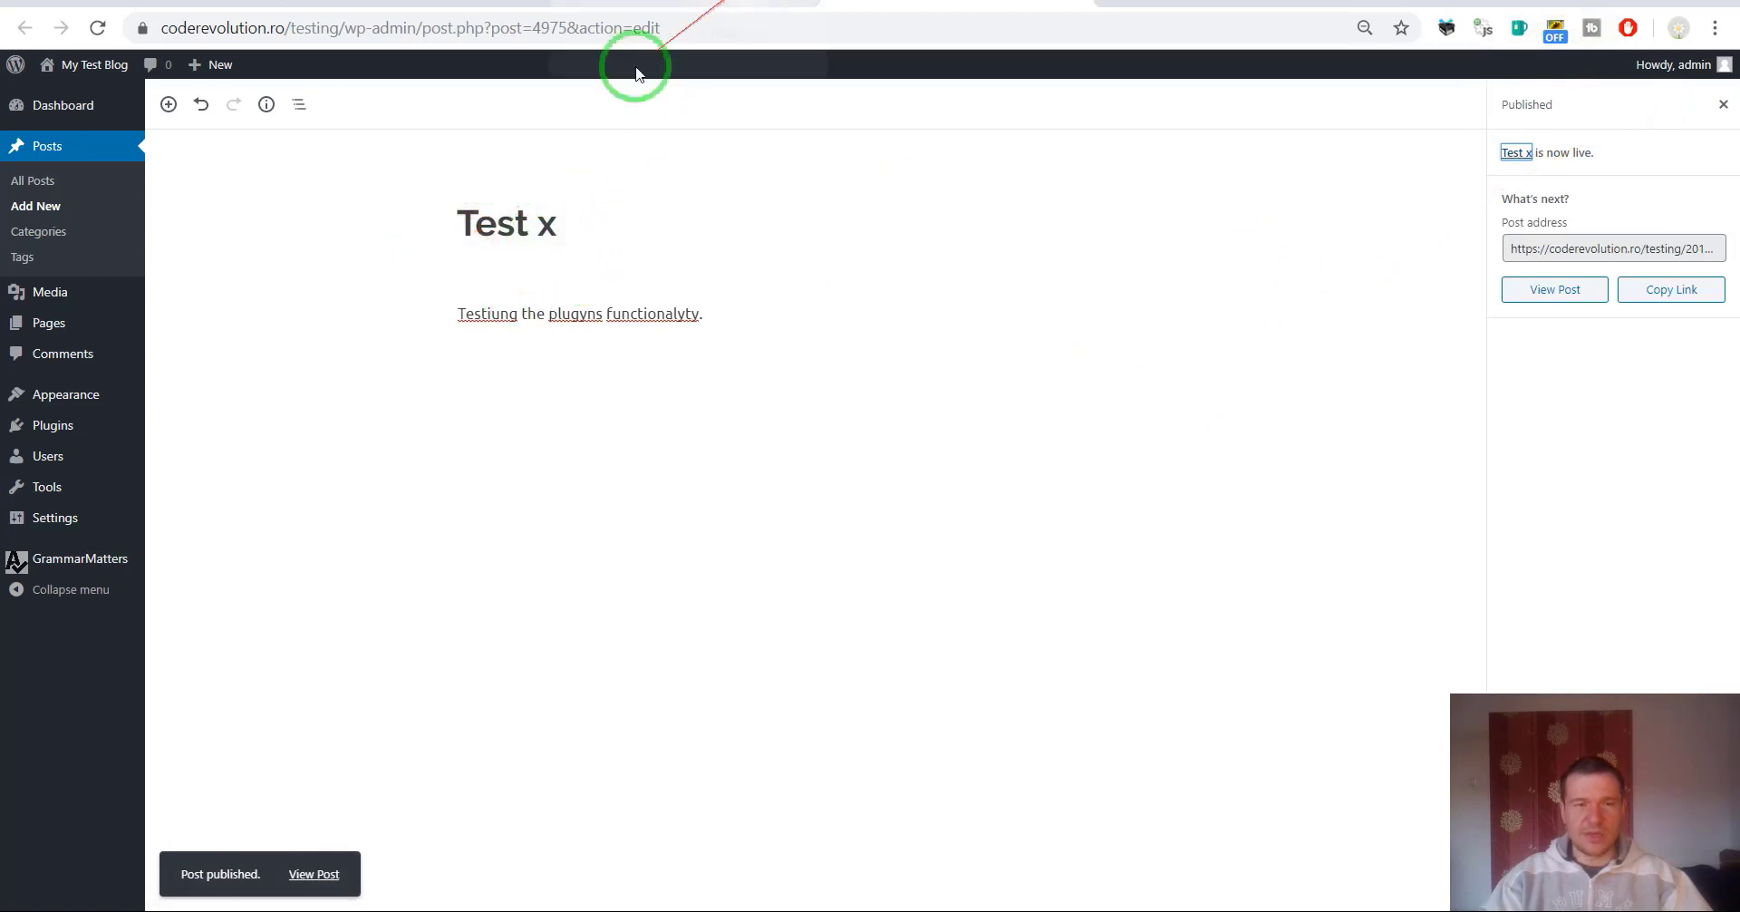
# Return to the GrammarMatters Manual Run settings and search the page for the tag filter.
pyautogui.click(680, 3)
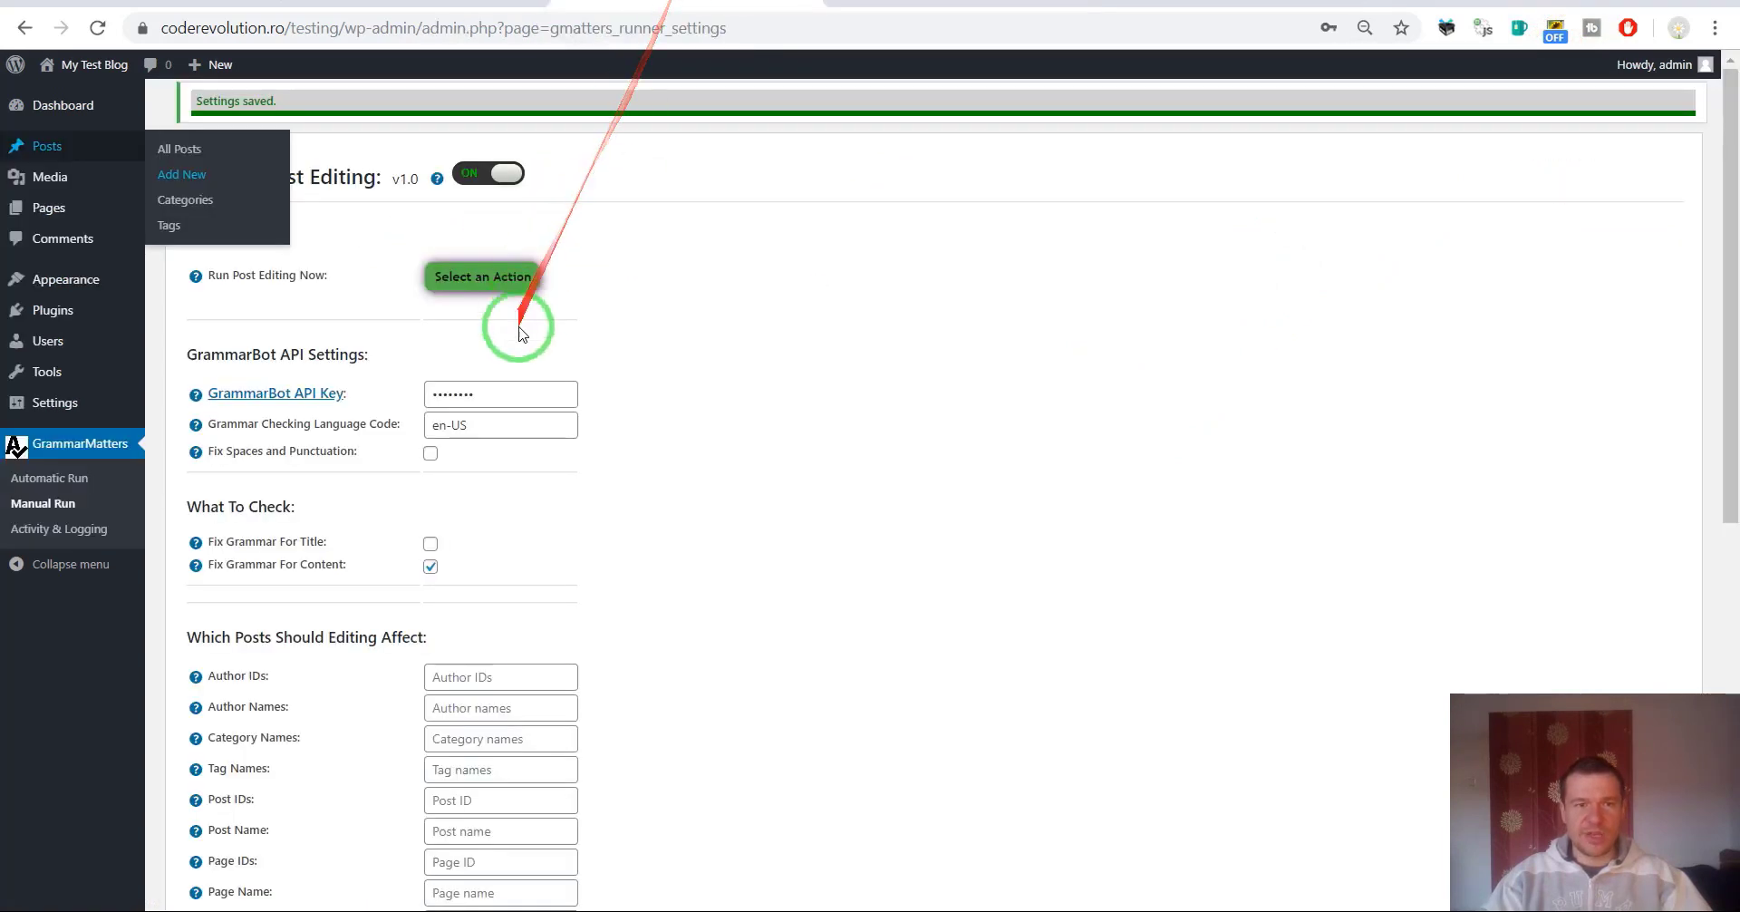
pyautogui.scroll(-3, 599, 333)
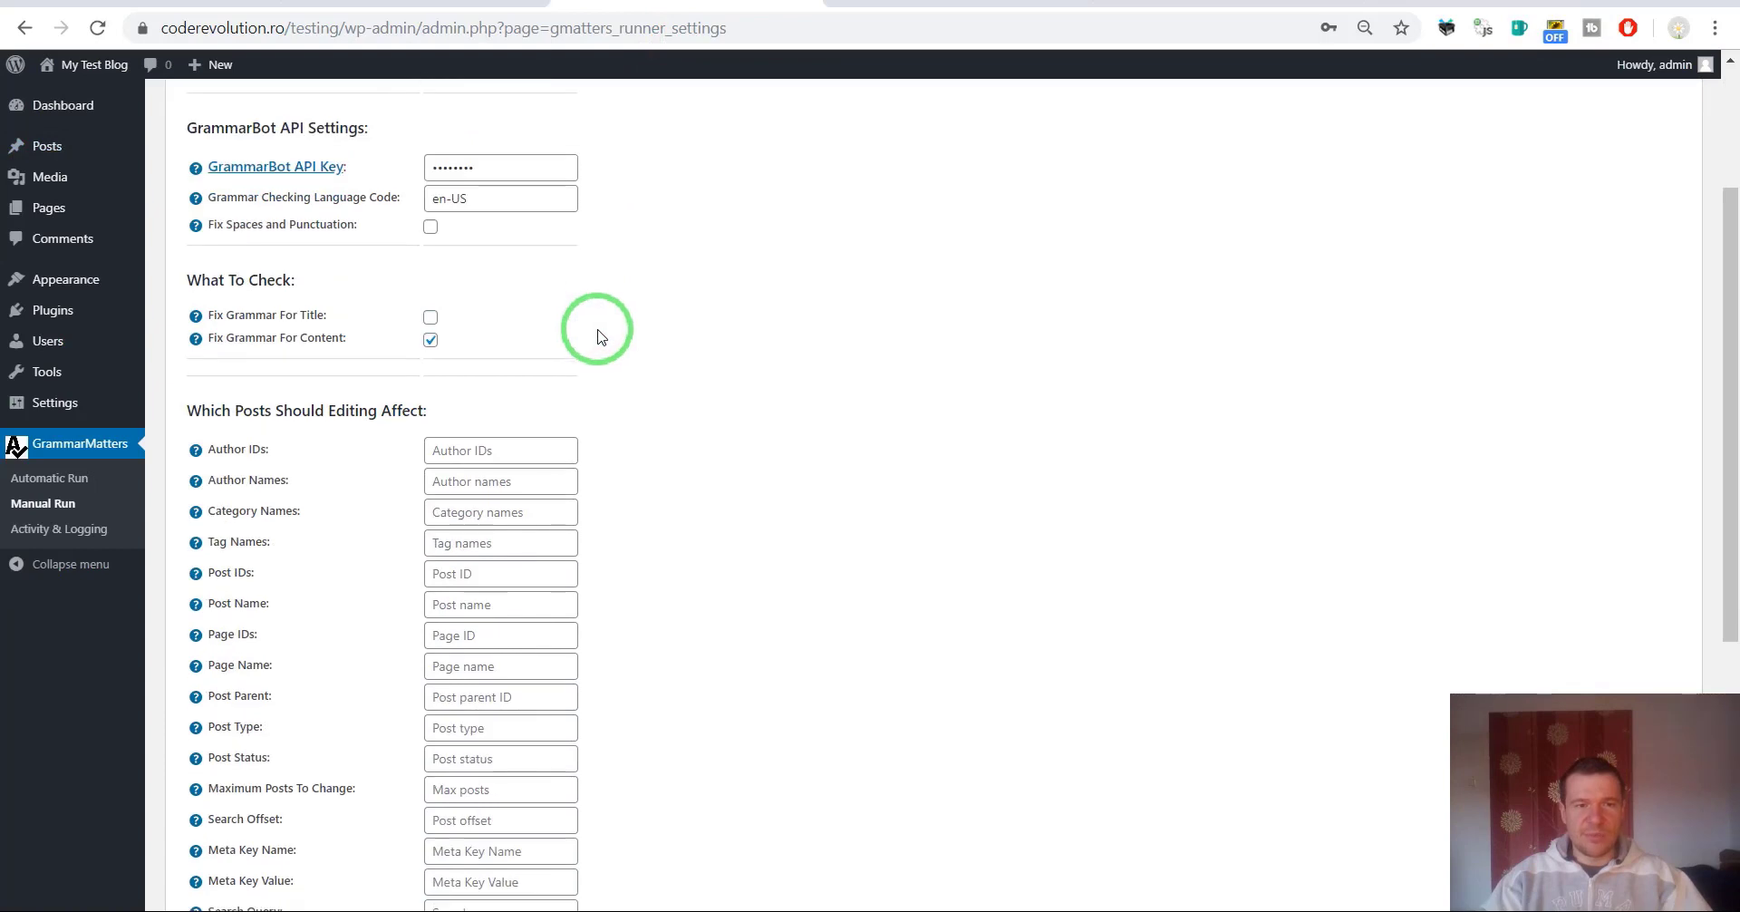
pyautogui.scroll(-3, 593, 326)
pyautogui.hotkey('ctrl', 'f')
# Locate the 'tag' filter on the settings page and verify the Test x post's tag.
pyautogui.write('tag')
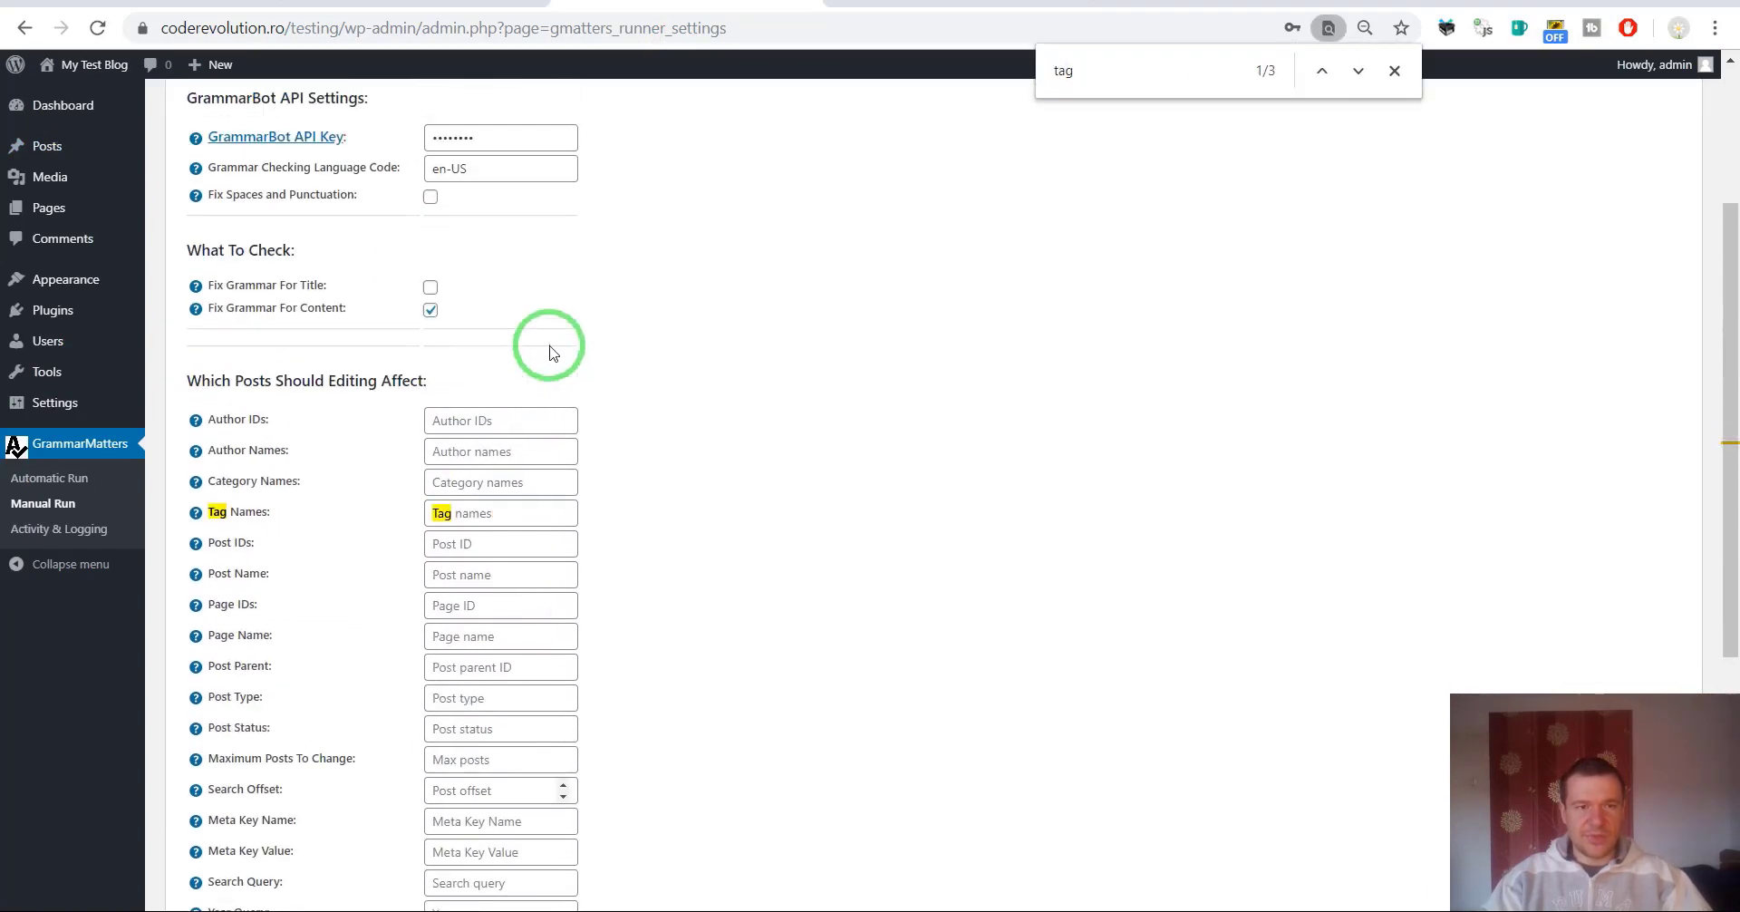
pyautogui.scroll(3, 390, 471)
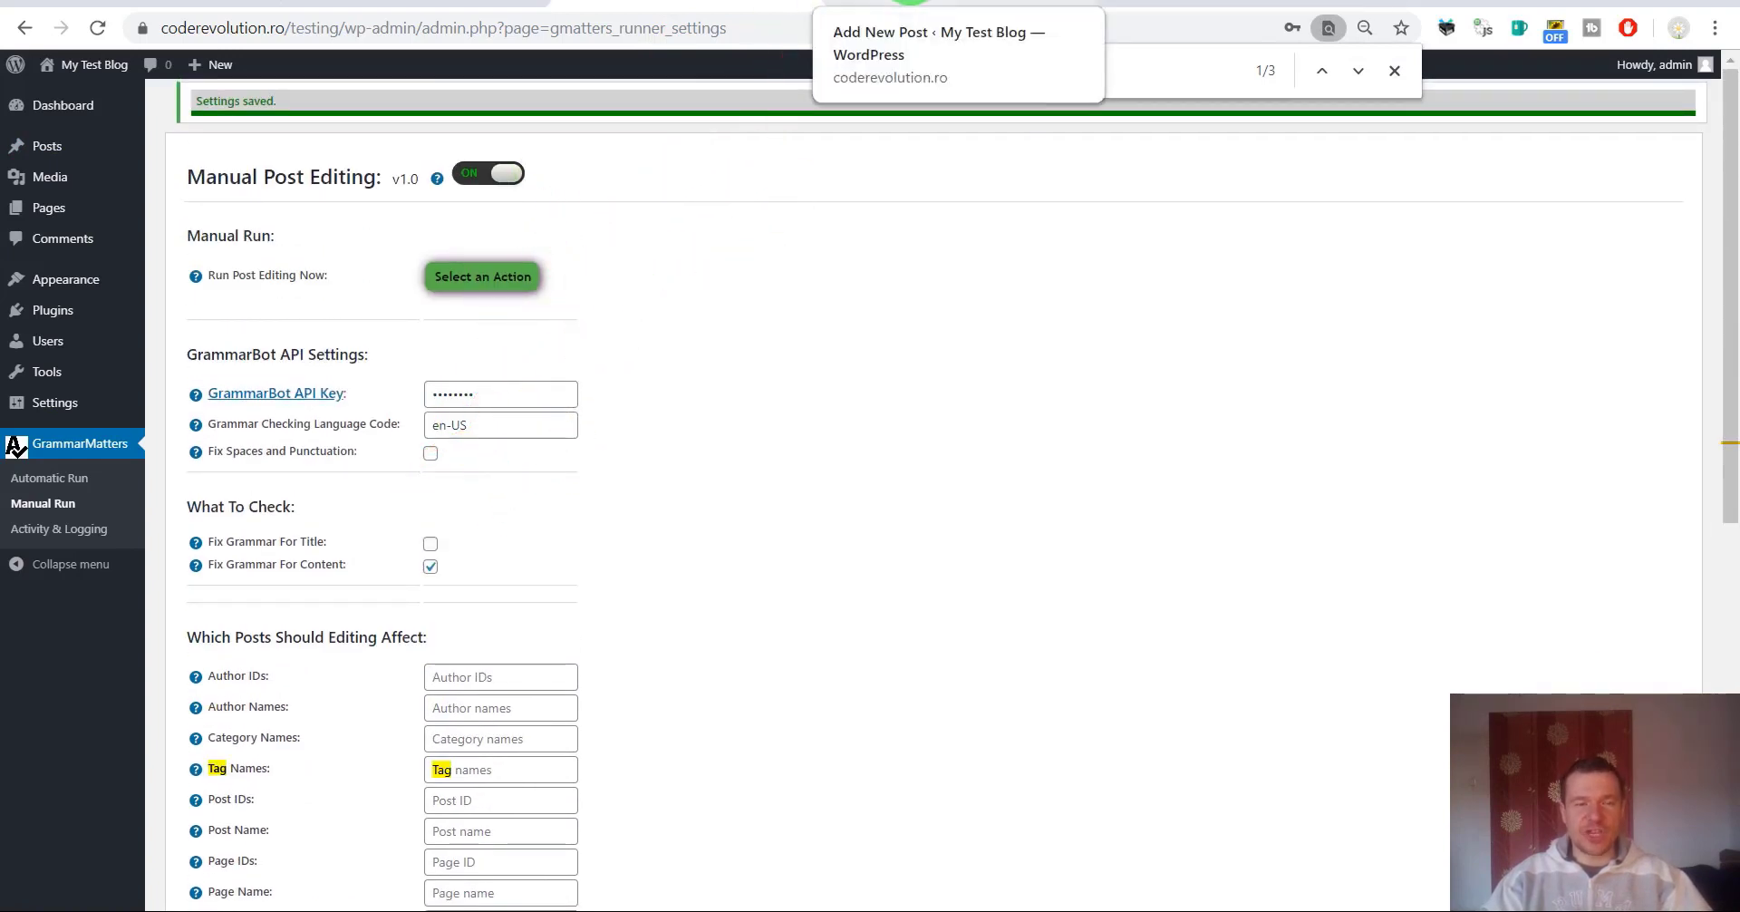
pyautogui.click(909, 3)
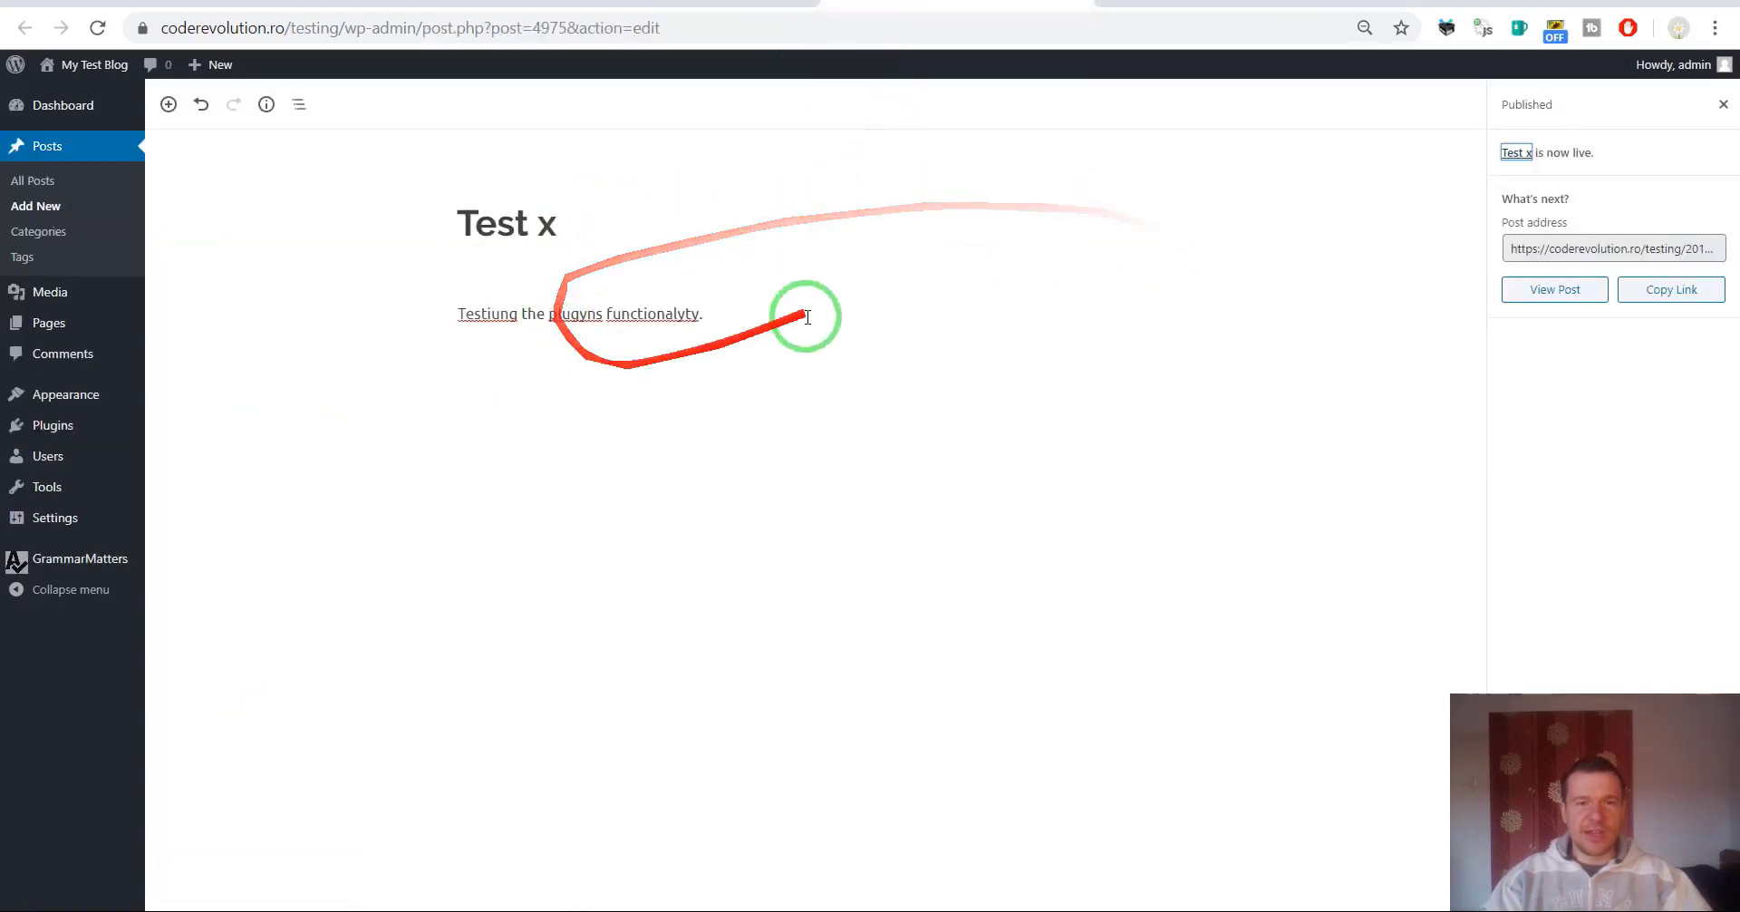
pyautogui.click(1723, 104)
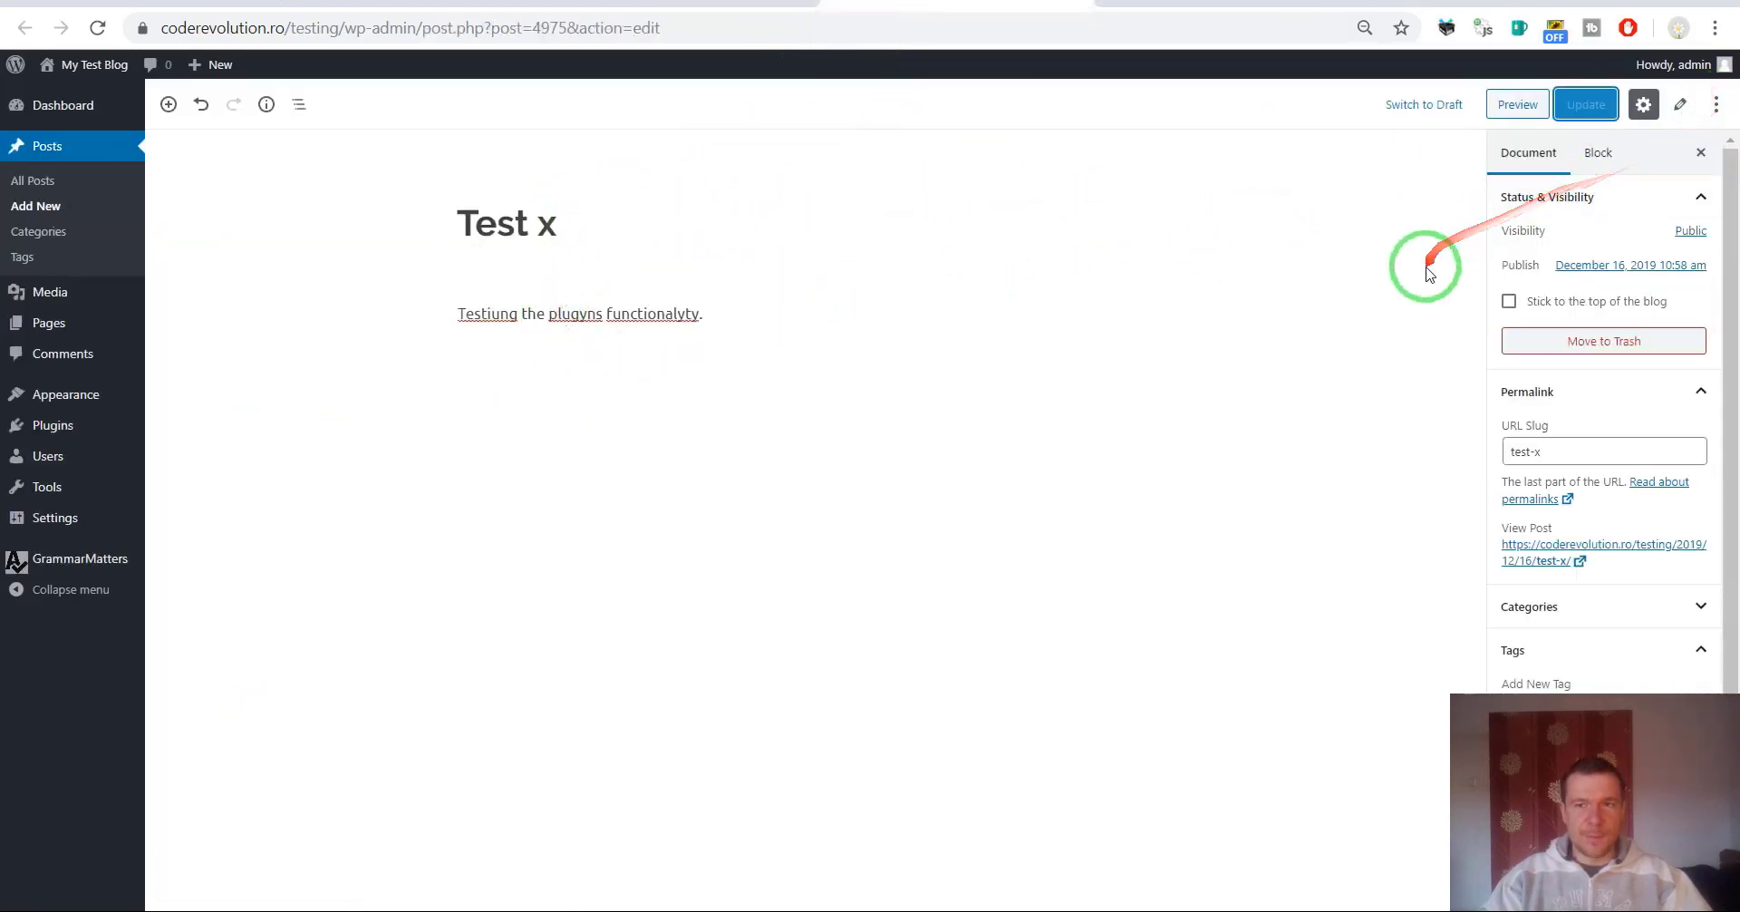
pyautogui.scroll(-1, 1522, 362)
pyautogui.scroll(-1, 1540, 480)
pyautogui.click(657, 3)
pyautogui.scroll(-3, 447, 590)
# Enter tag1 in Tag Names and save the Manual Run settings.
pyautogui.click(480, 541)
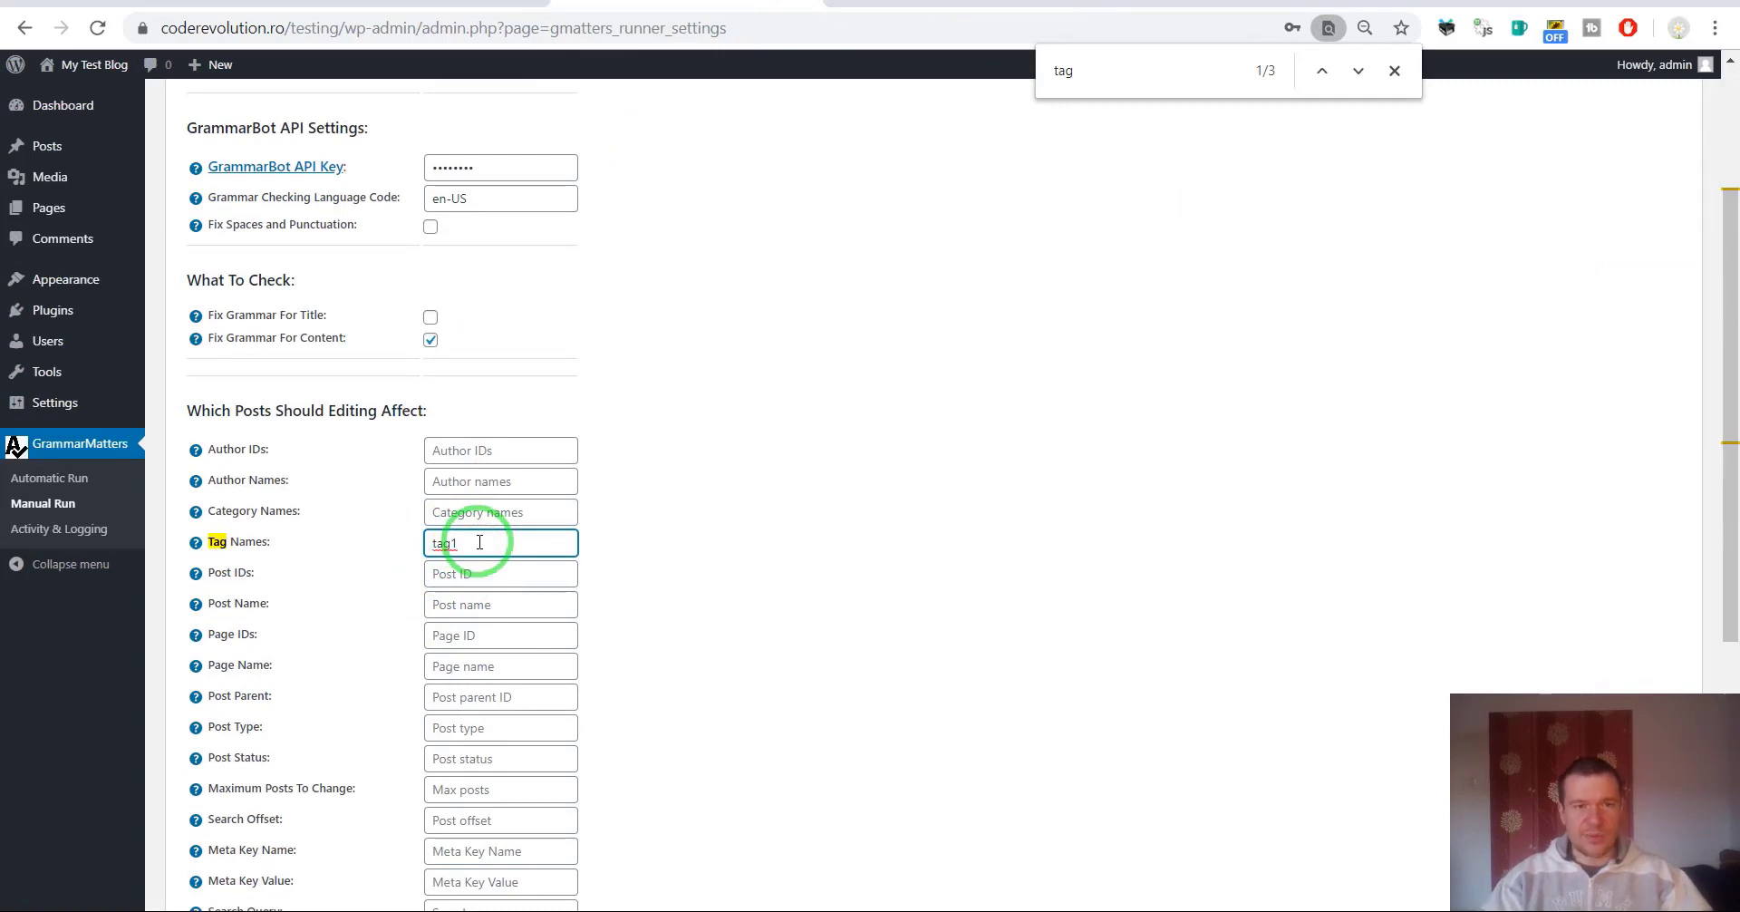
pyautogui.write('tag1')
pyautogui.scroll(-4, 483, 562)
pyautogui.scroll(6, 468, 583)
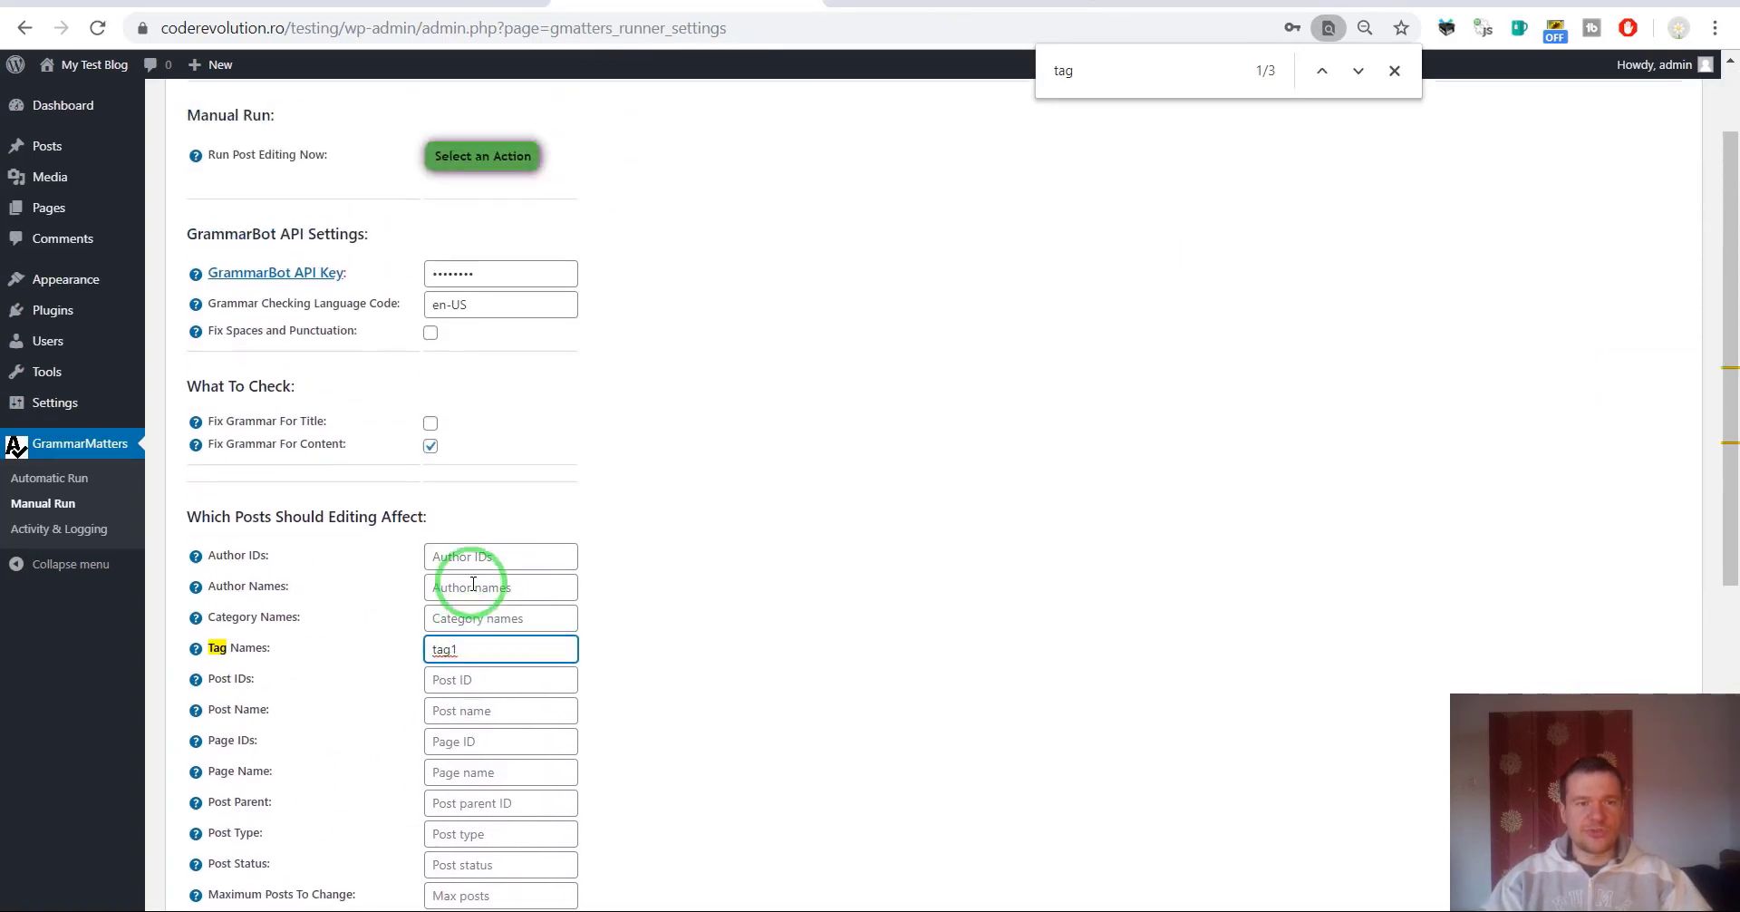
pyautogui.click(852, 3)
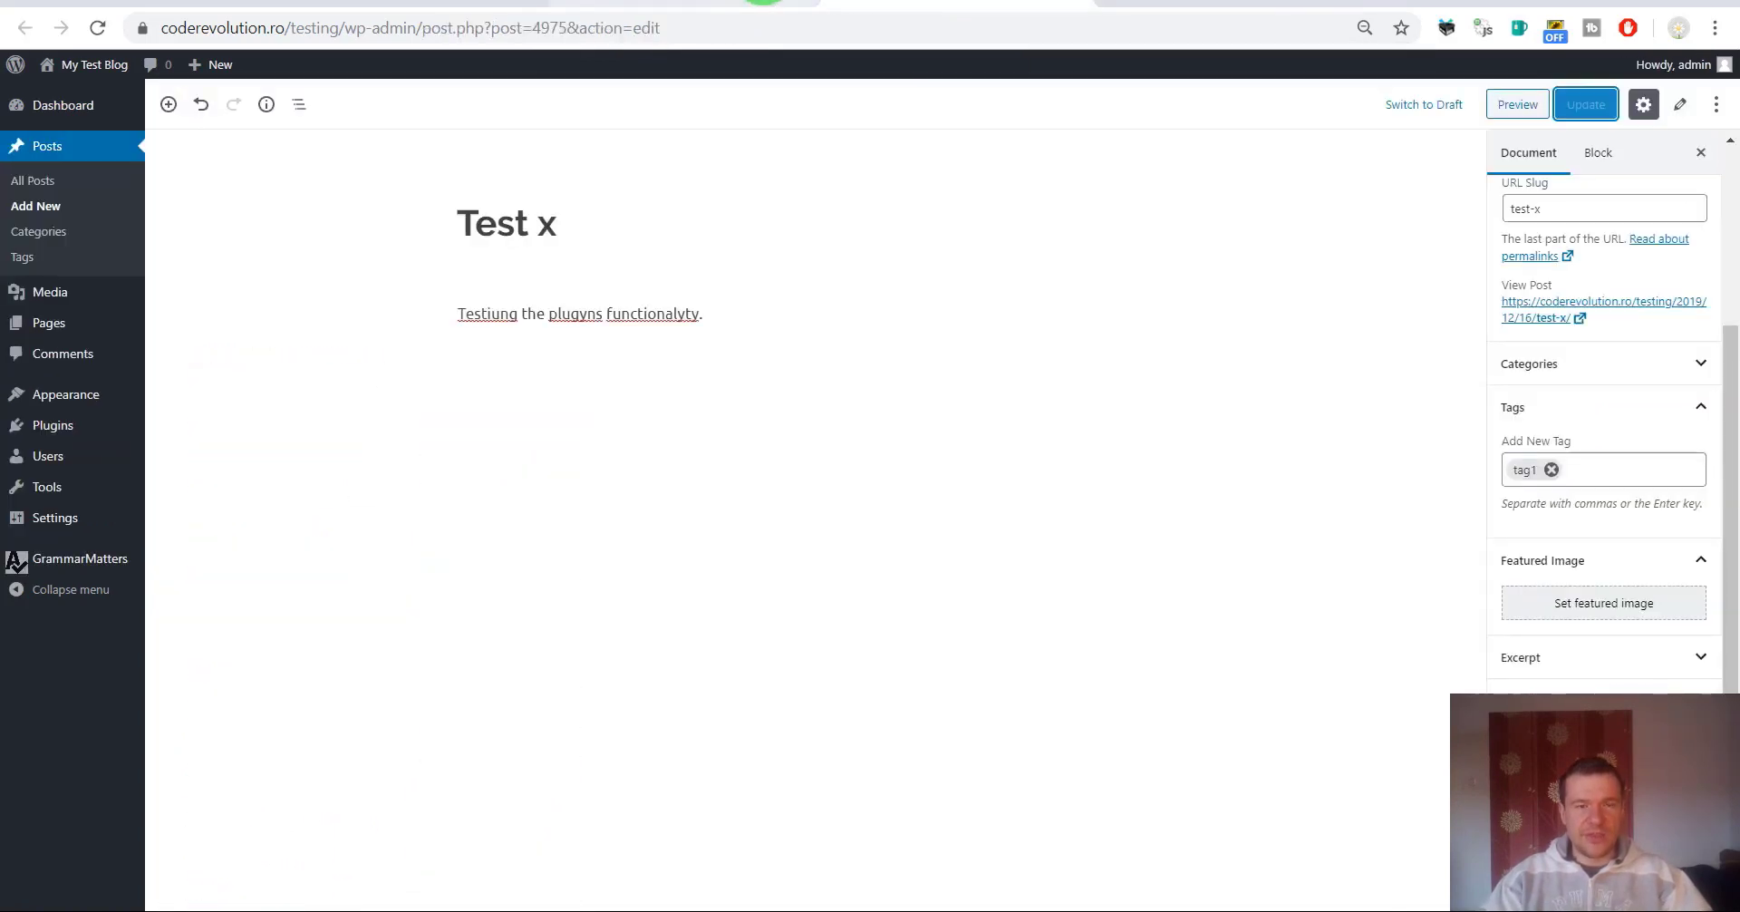
pyautogui.click(743, 3)
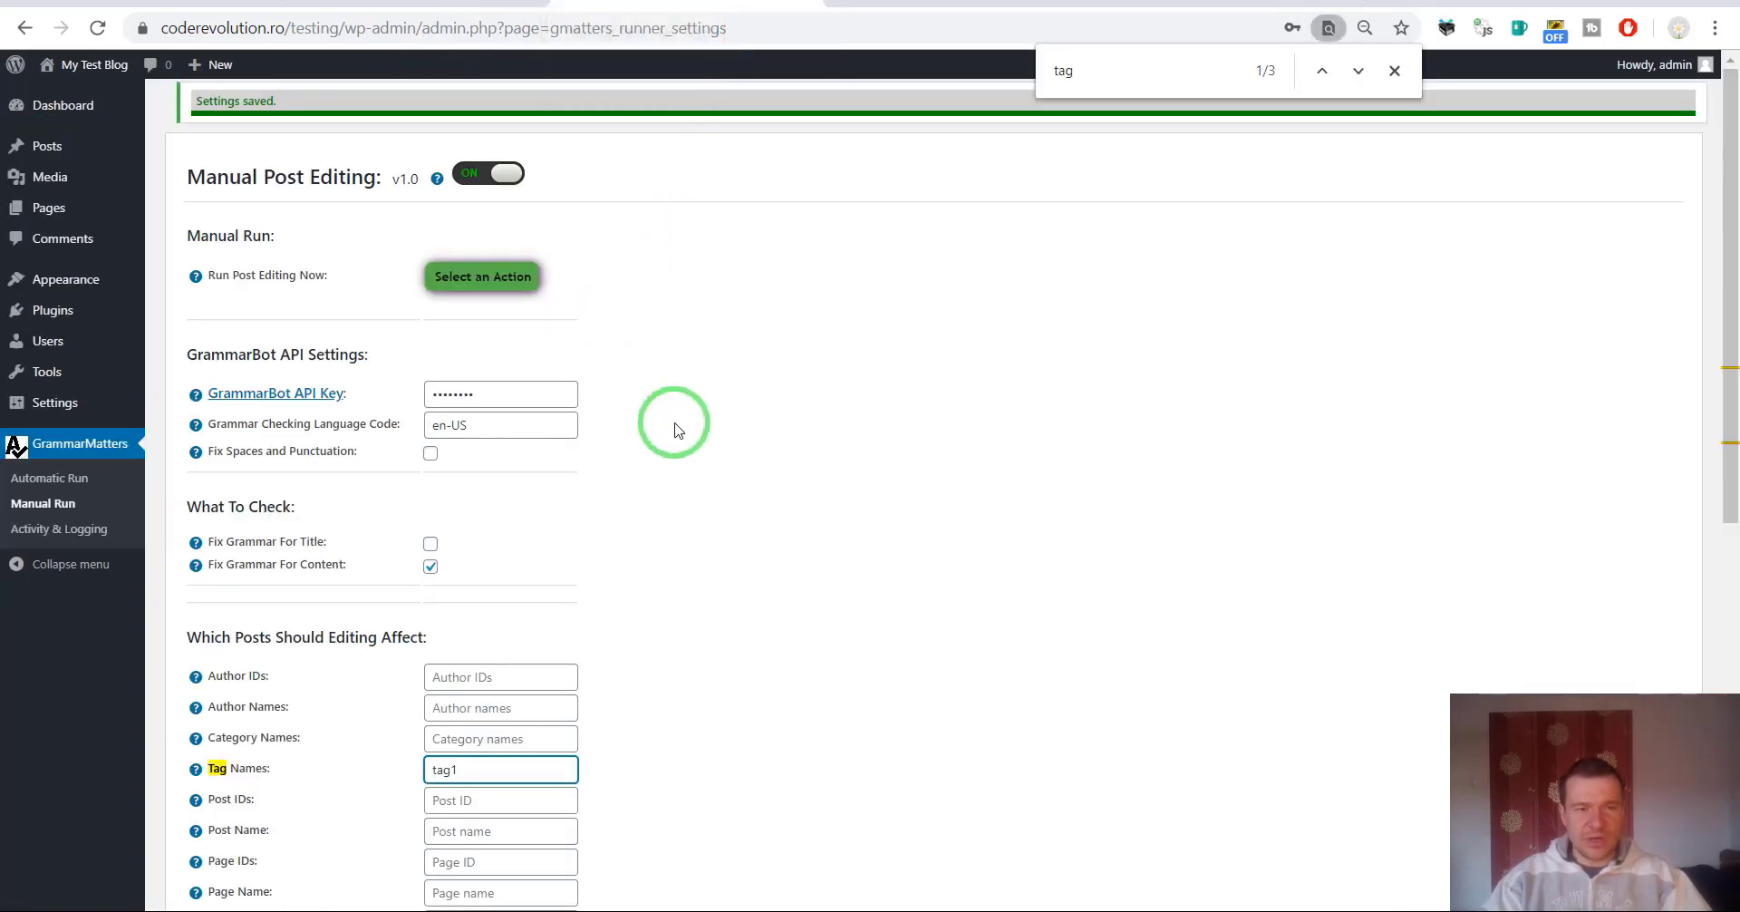
pyautogui.scroll(-8, 674, 429)
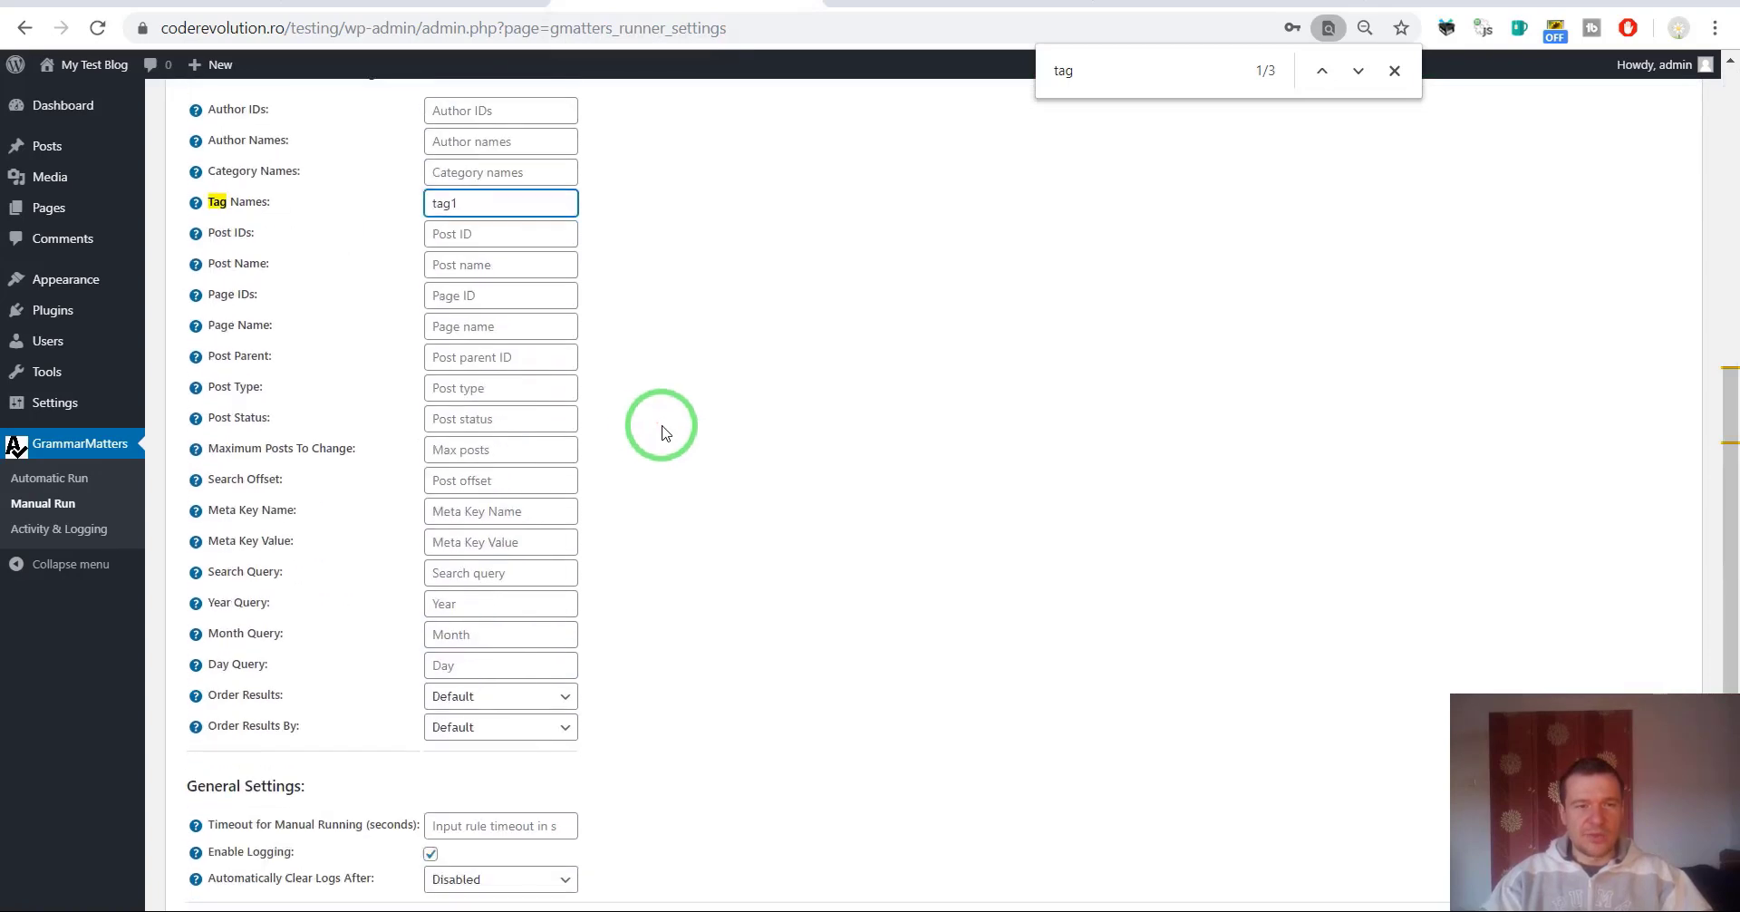
pyautogui.click(230, 802)
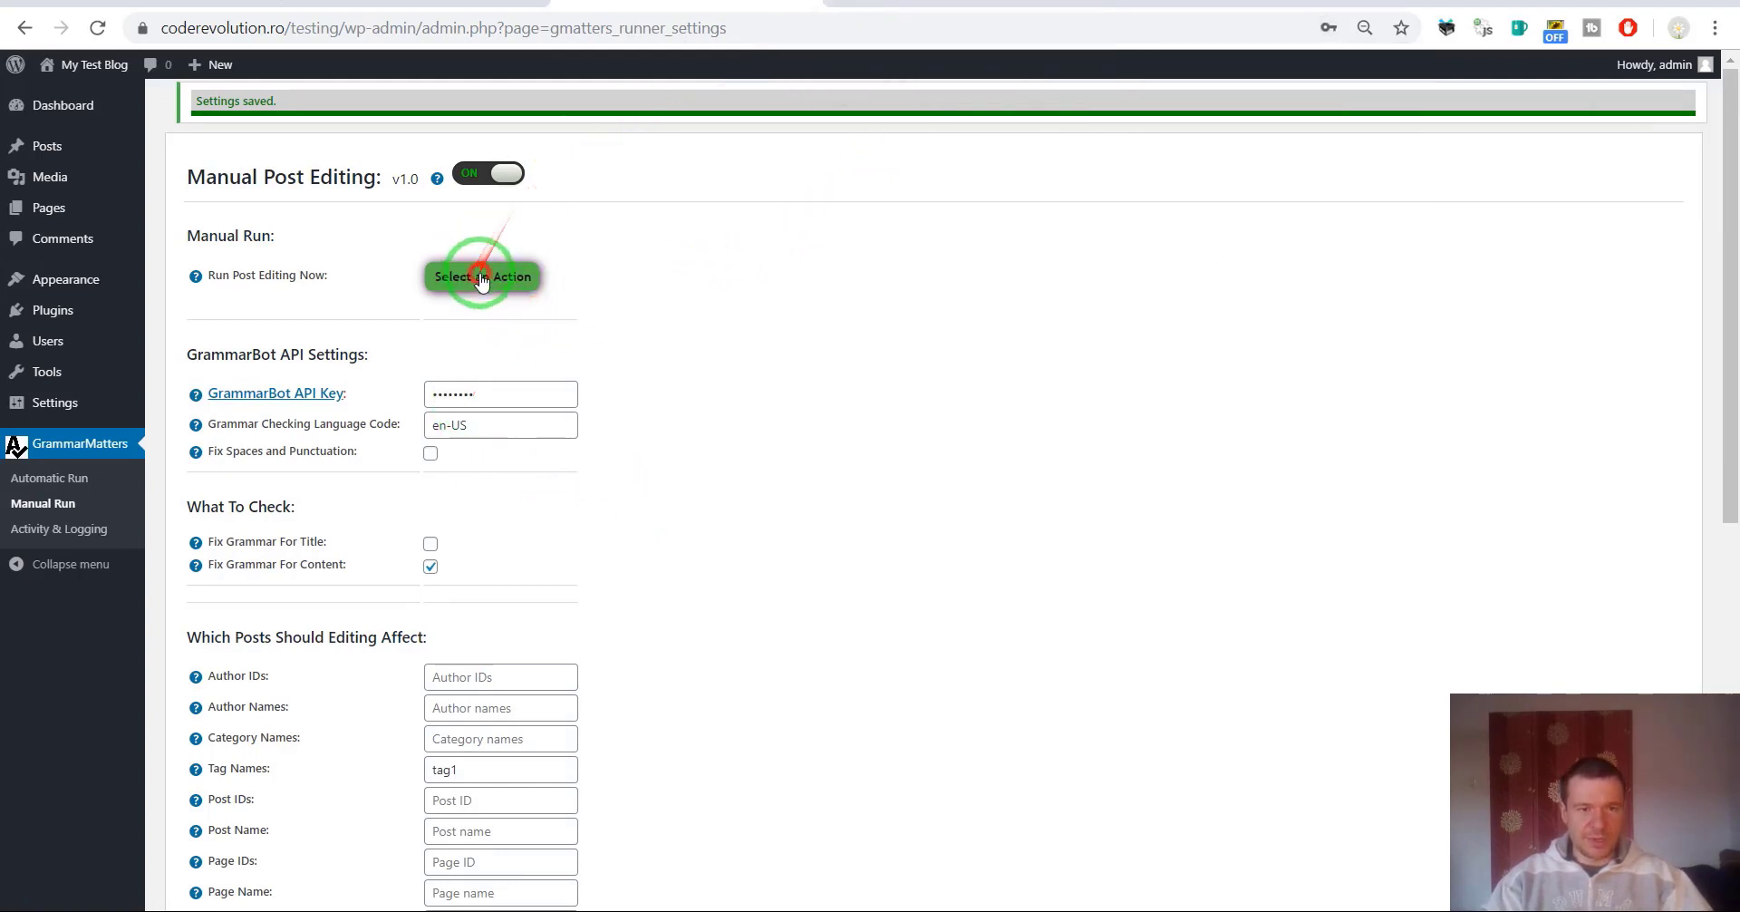
# Run manual post editing now, then reload Test x to show 'Testing the plugins functionality.'.
pyautogui.click(477, 277)
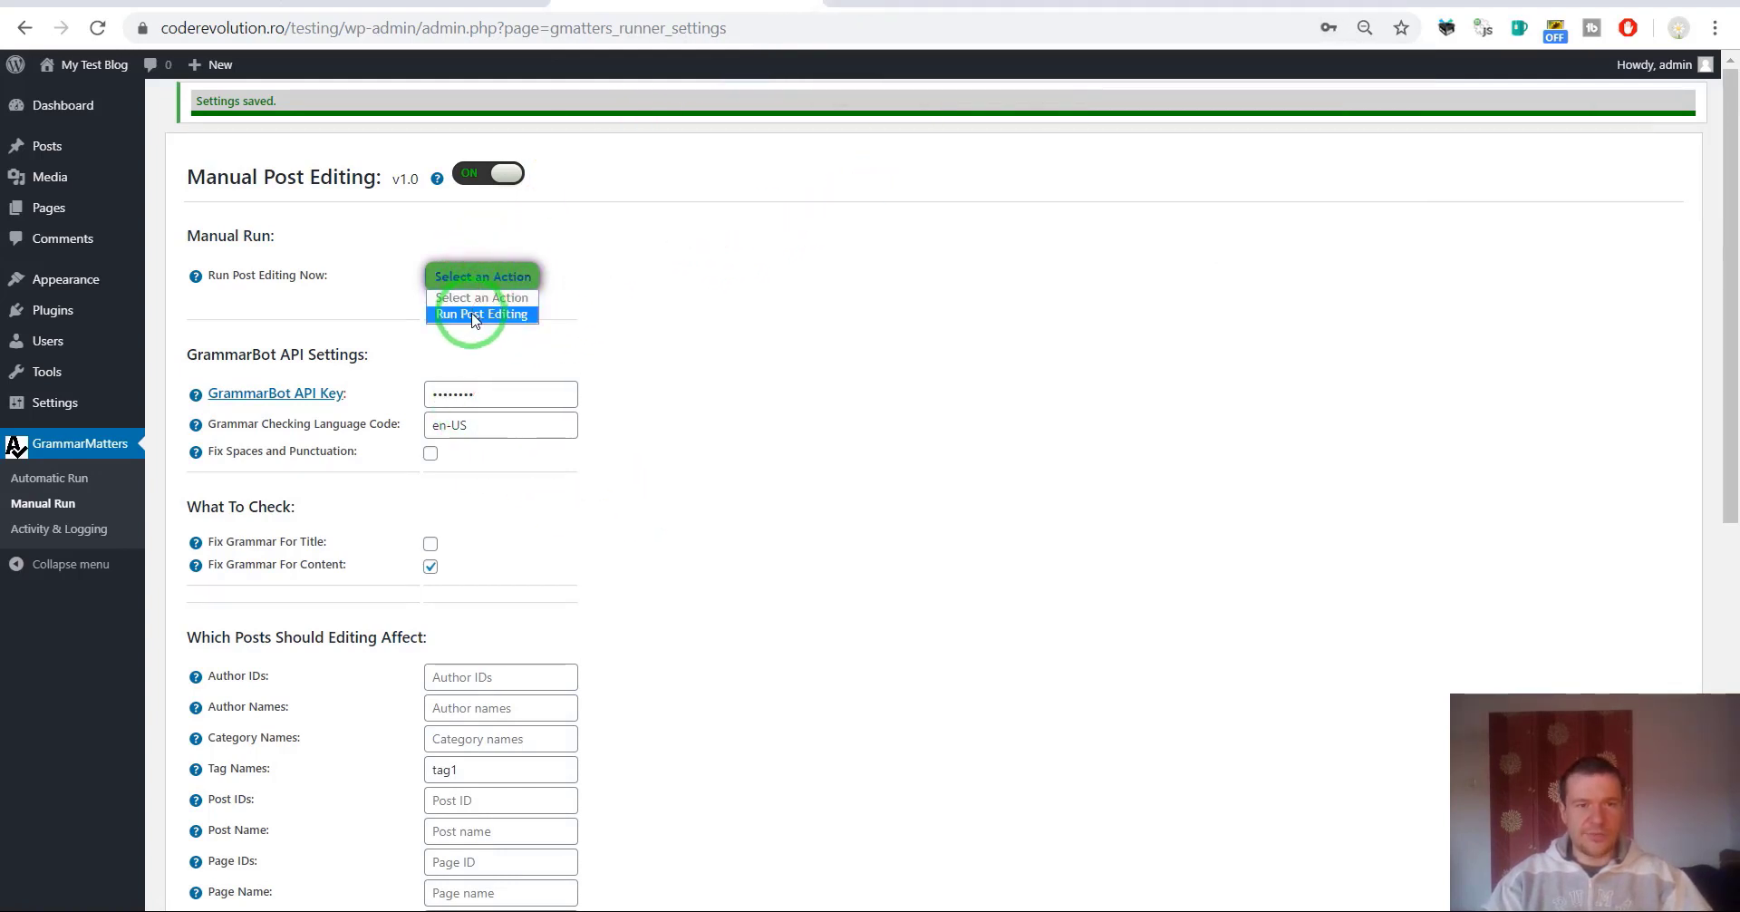
pyautogui.click(472, 315)
pyautogui.press('Return')
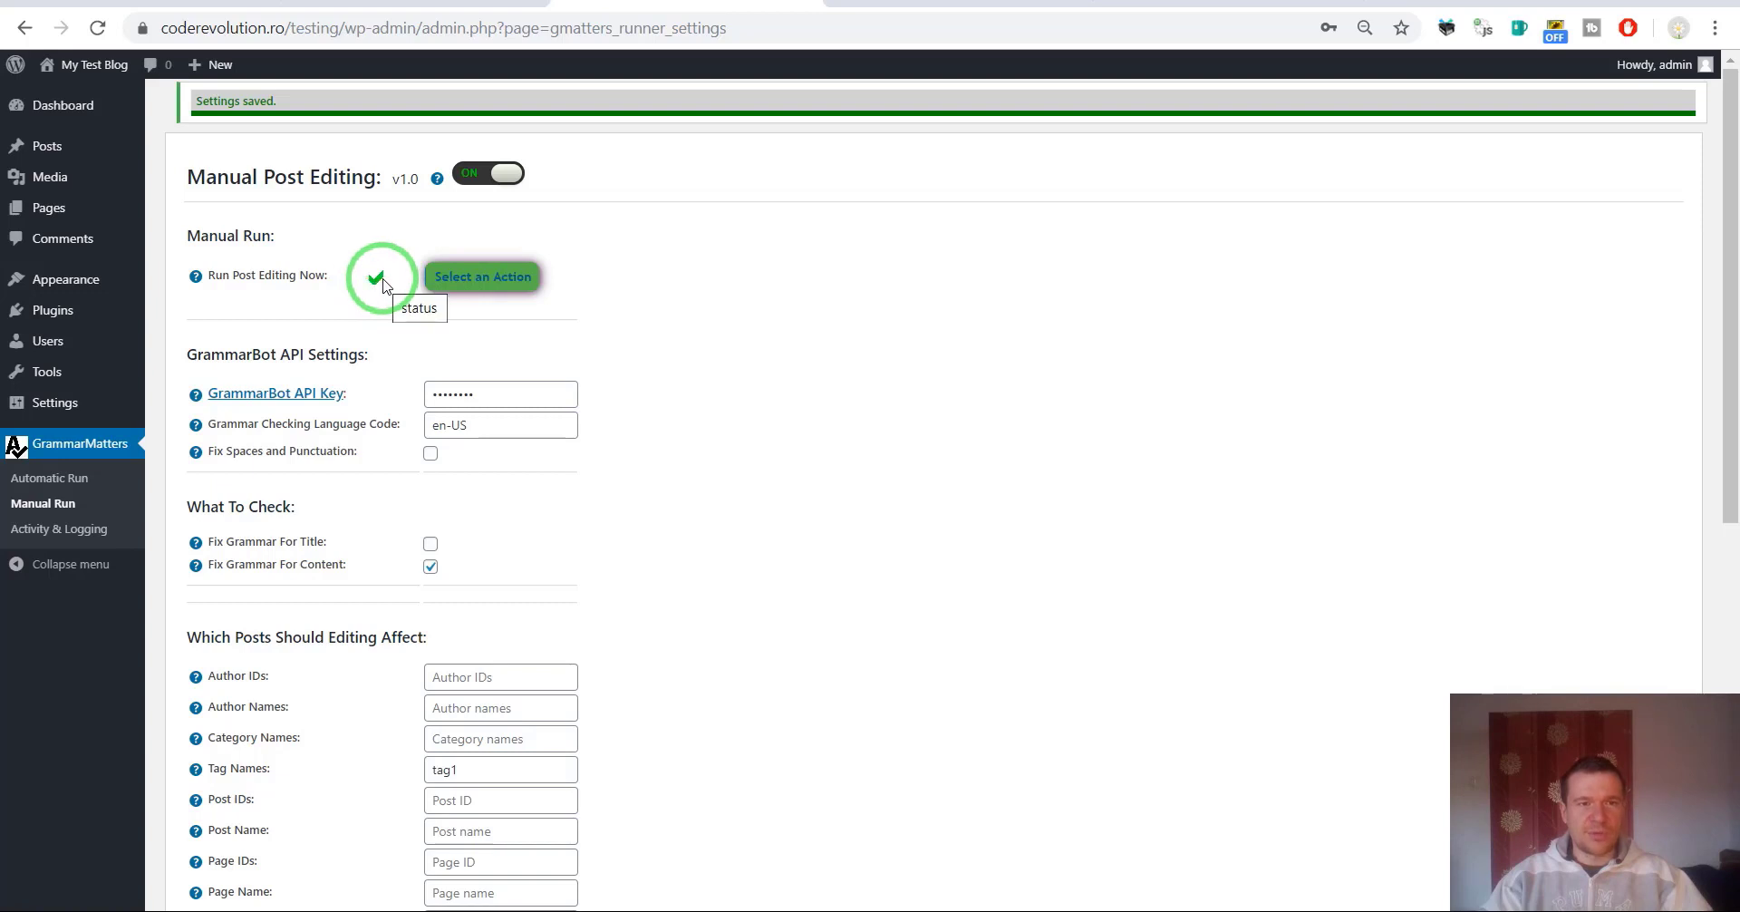
pyautogui.click(951, 3)
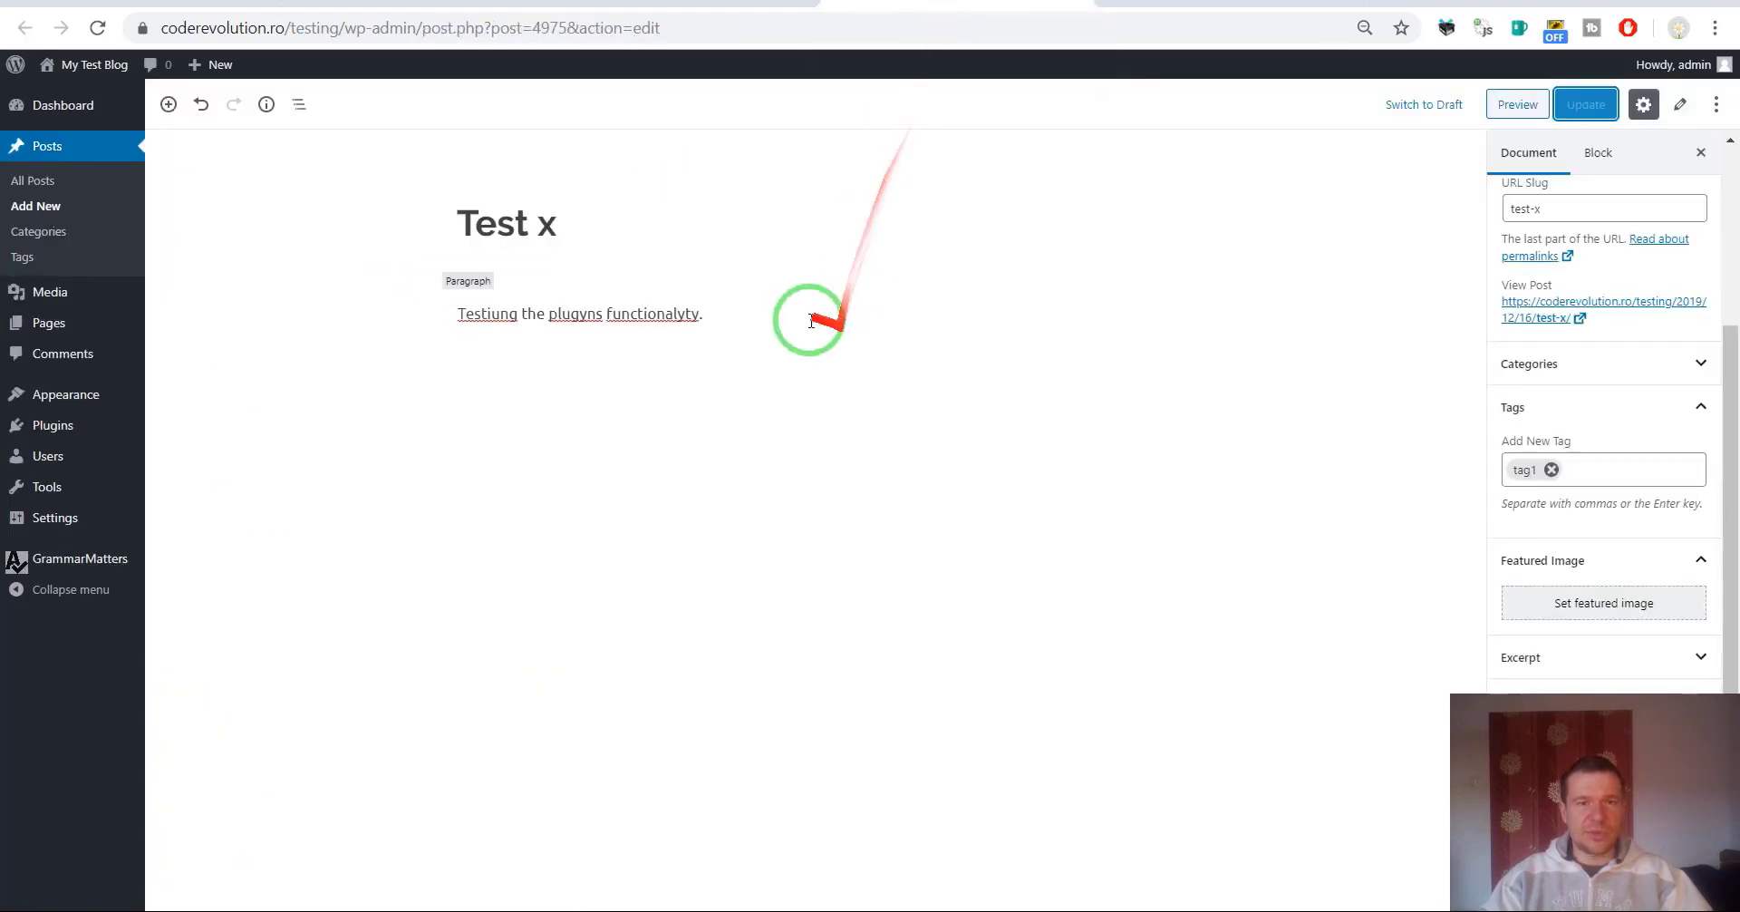
pyautogui.click(97, 27)
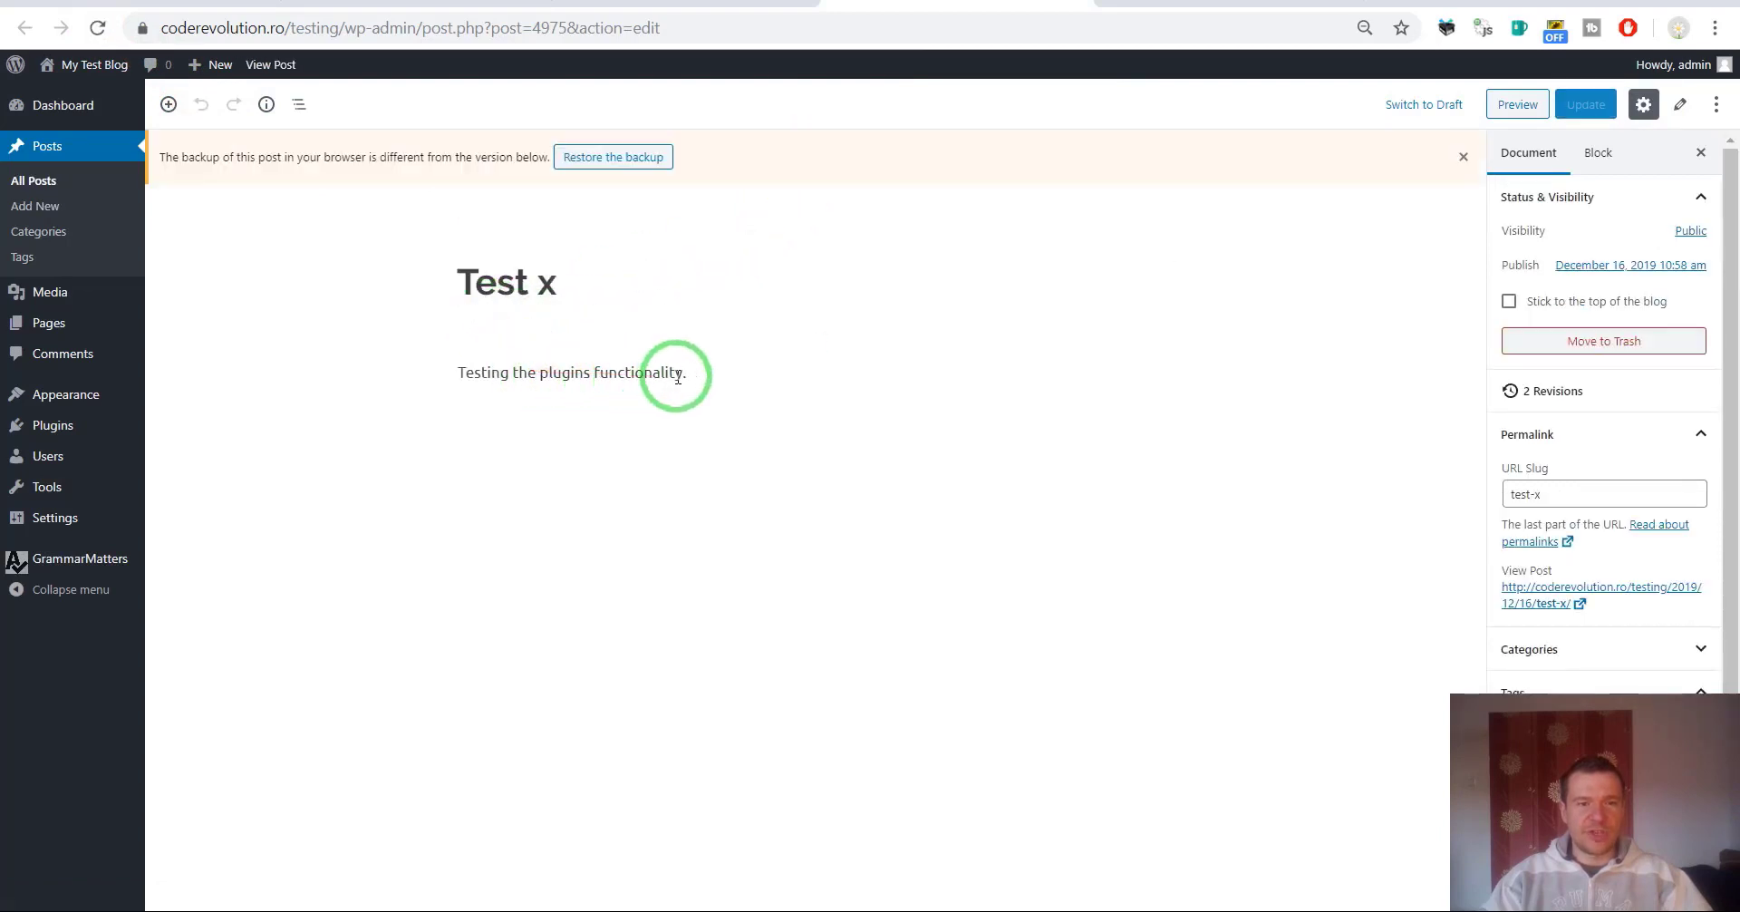
pyautogui.click(608, 4)
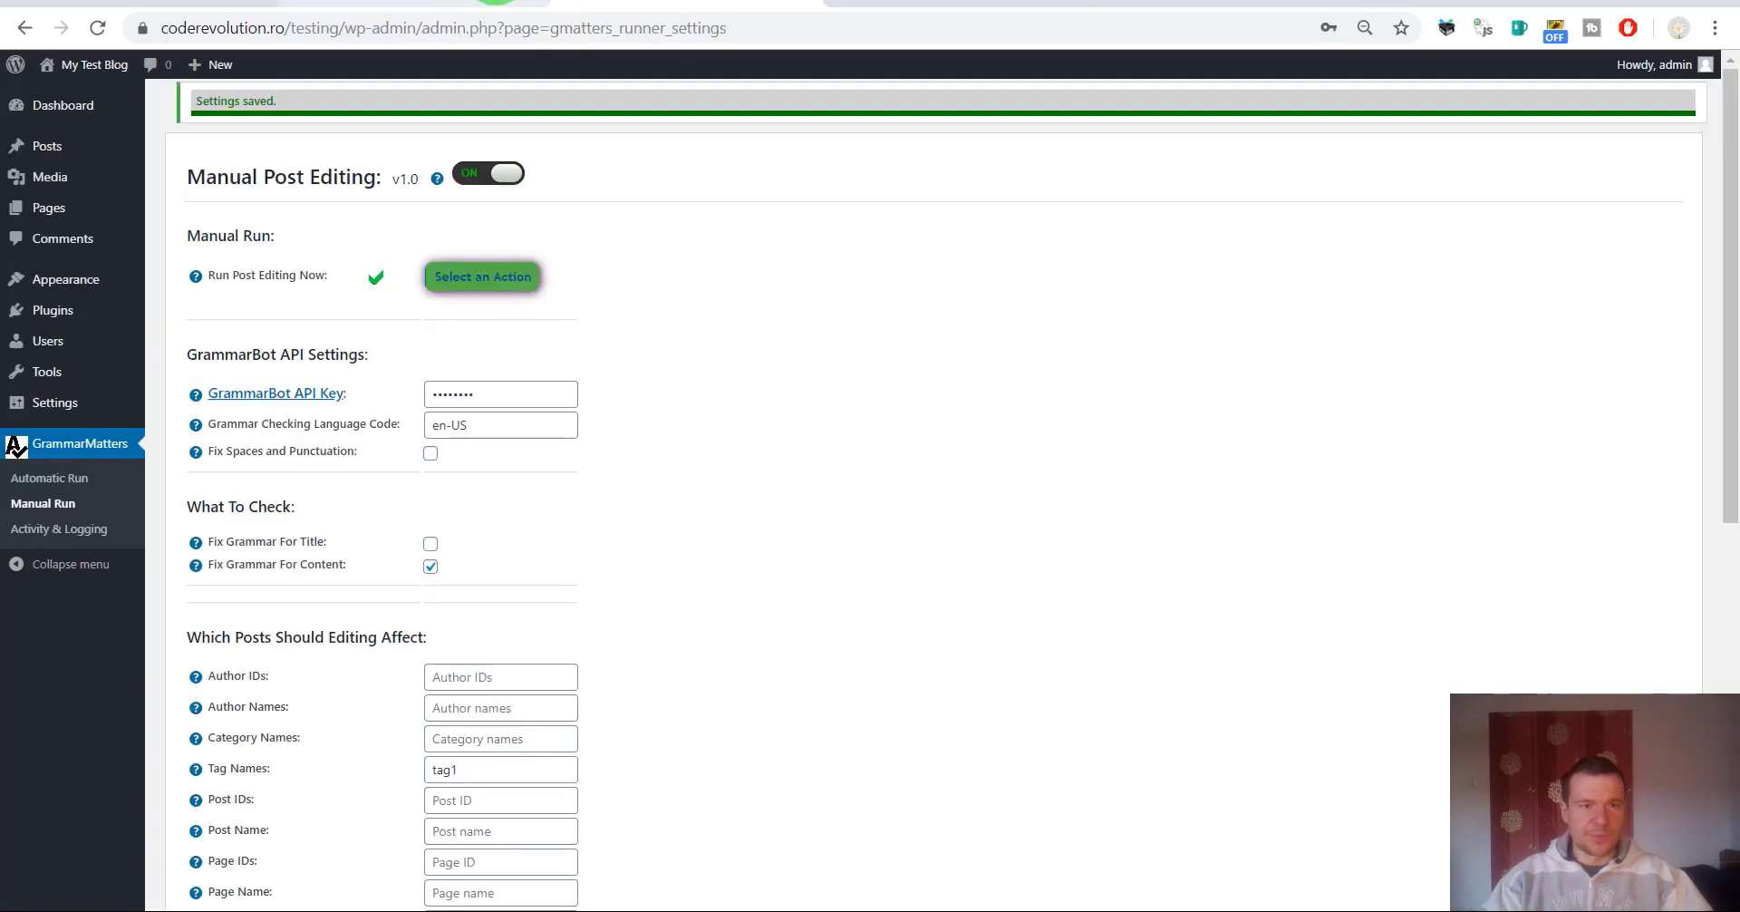
pyautogui.scroll(-4, 661, 379)
pyautogui.scroll(2, 661, 381)
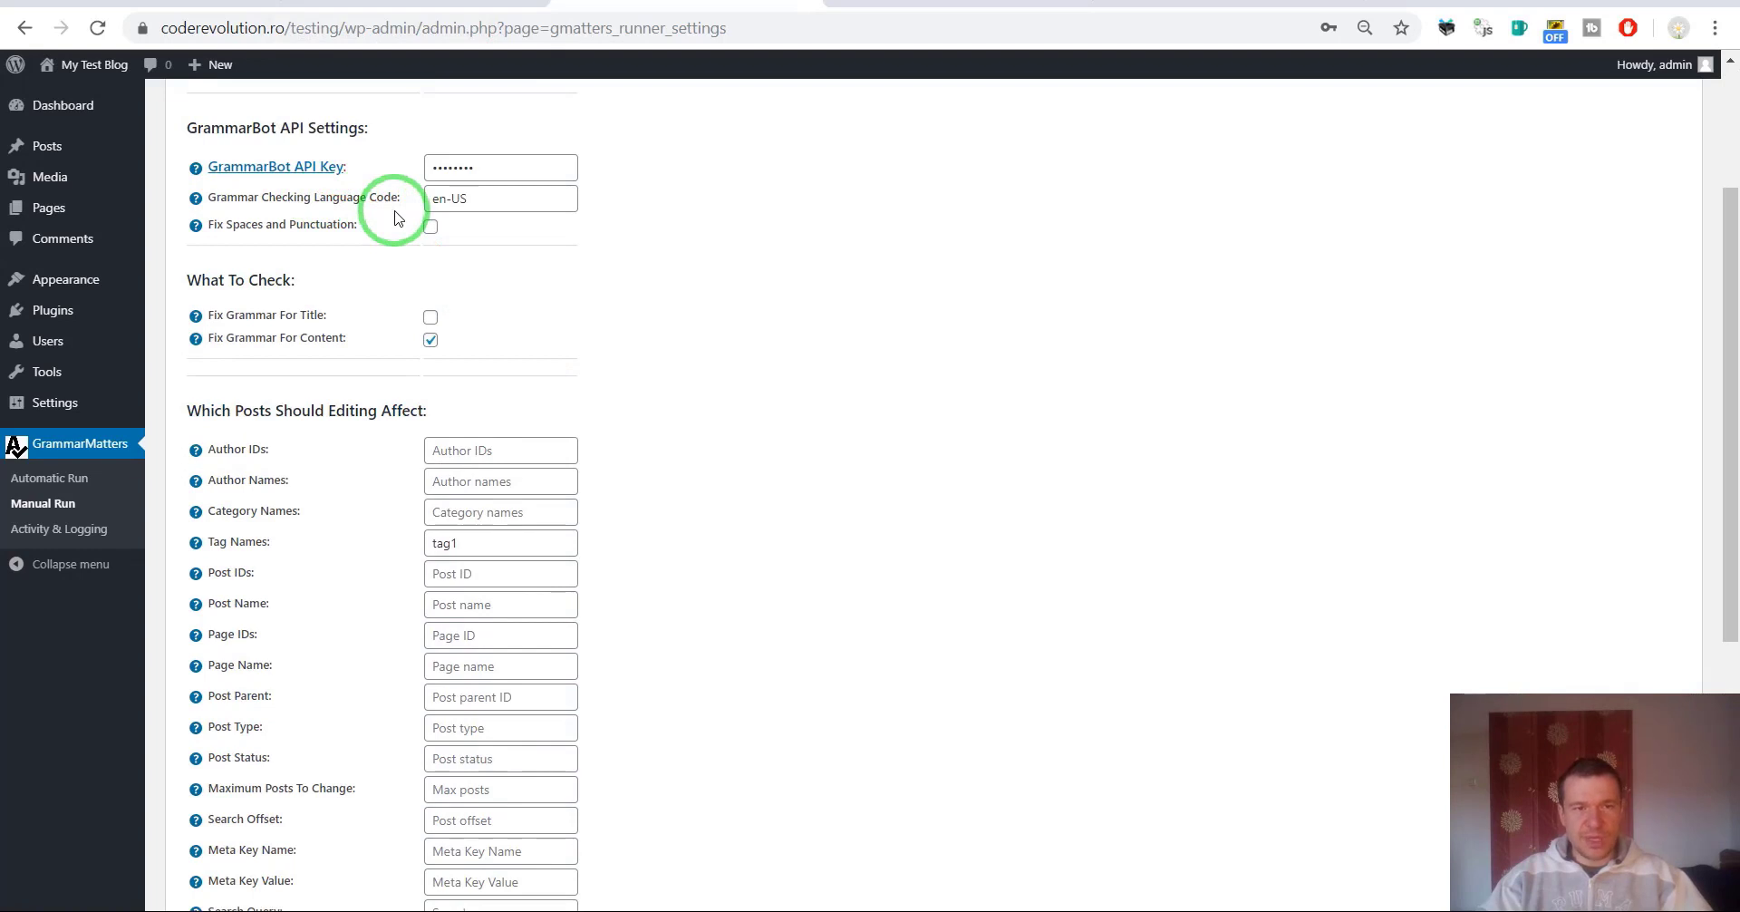
pyautogui.scroll(3, 394, 217)
pyautogui.scroll(-3, 439, 272)
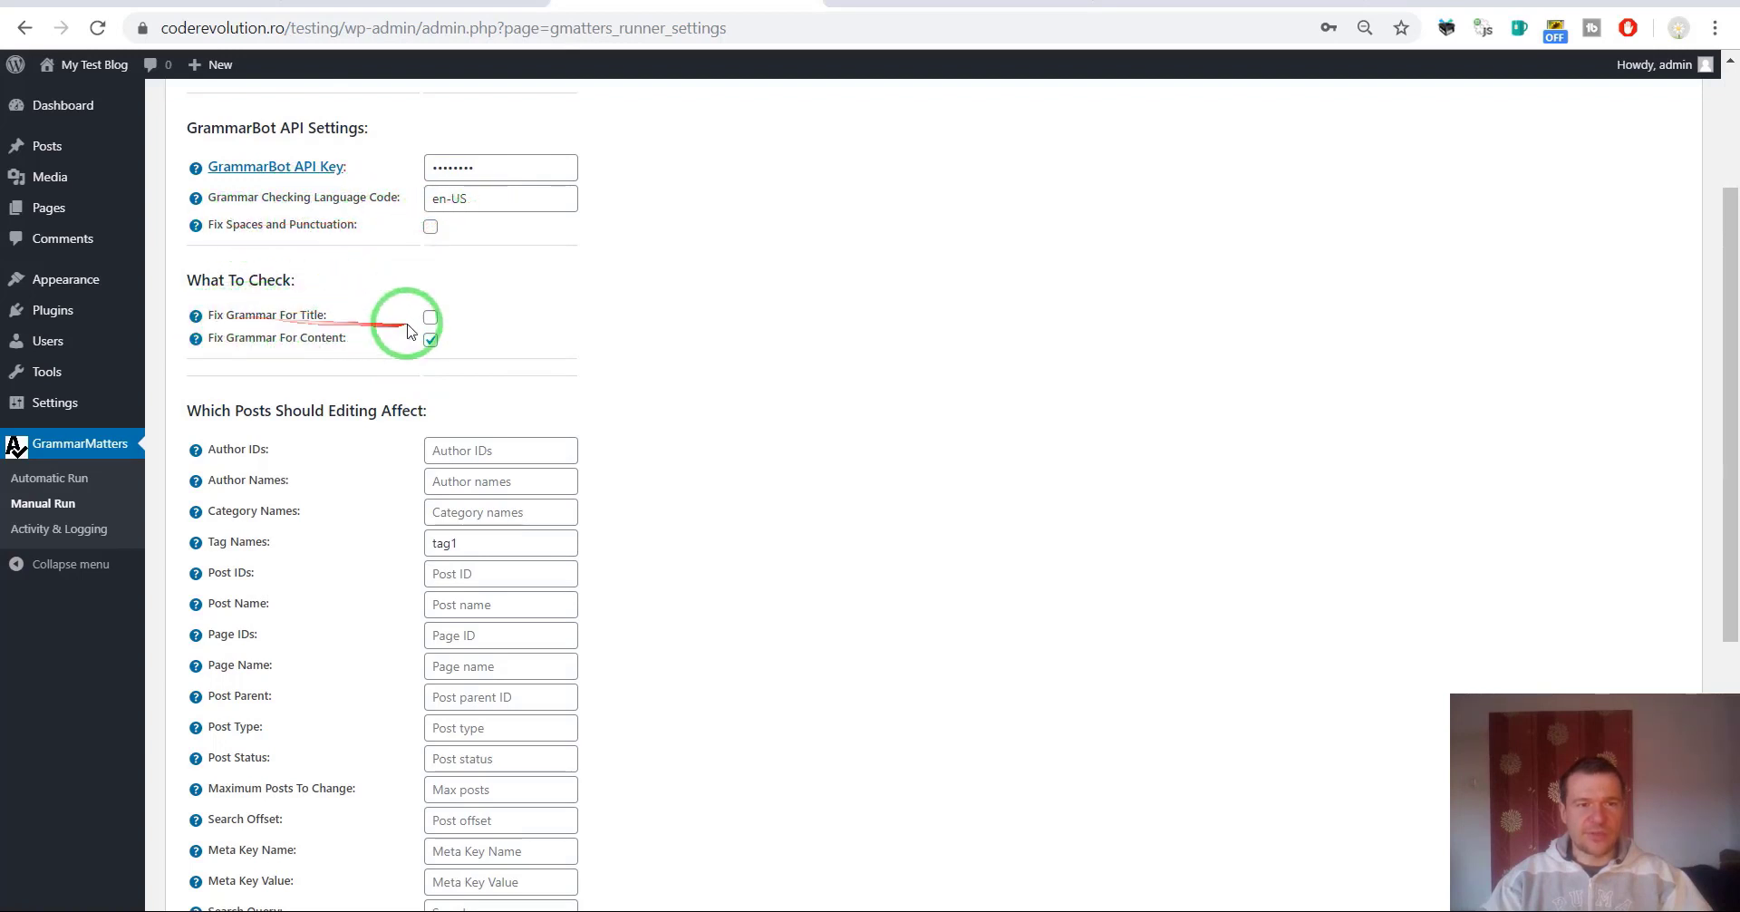
pyautogui.scroll(-3, 368, 357)
pyautogui.scroll(-1, 350, 214)
pyautogui.scroll(1, 318, 202)
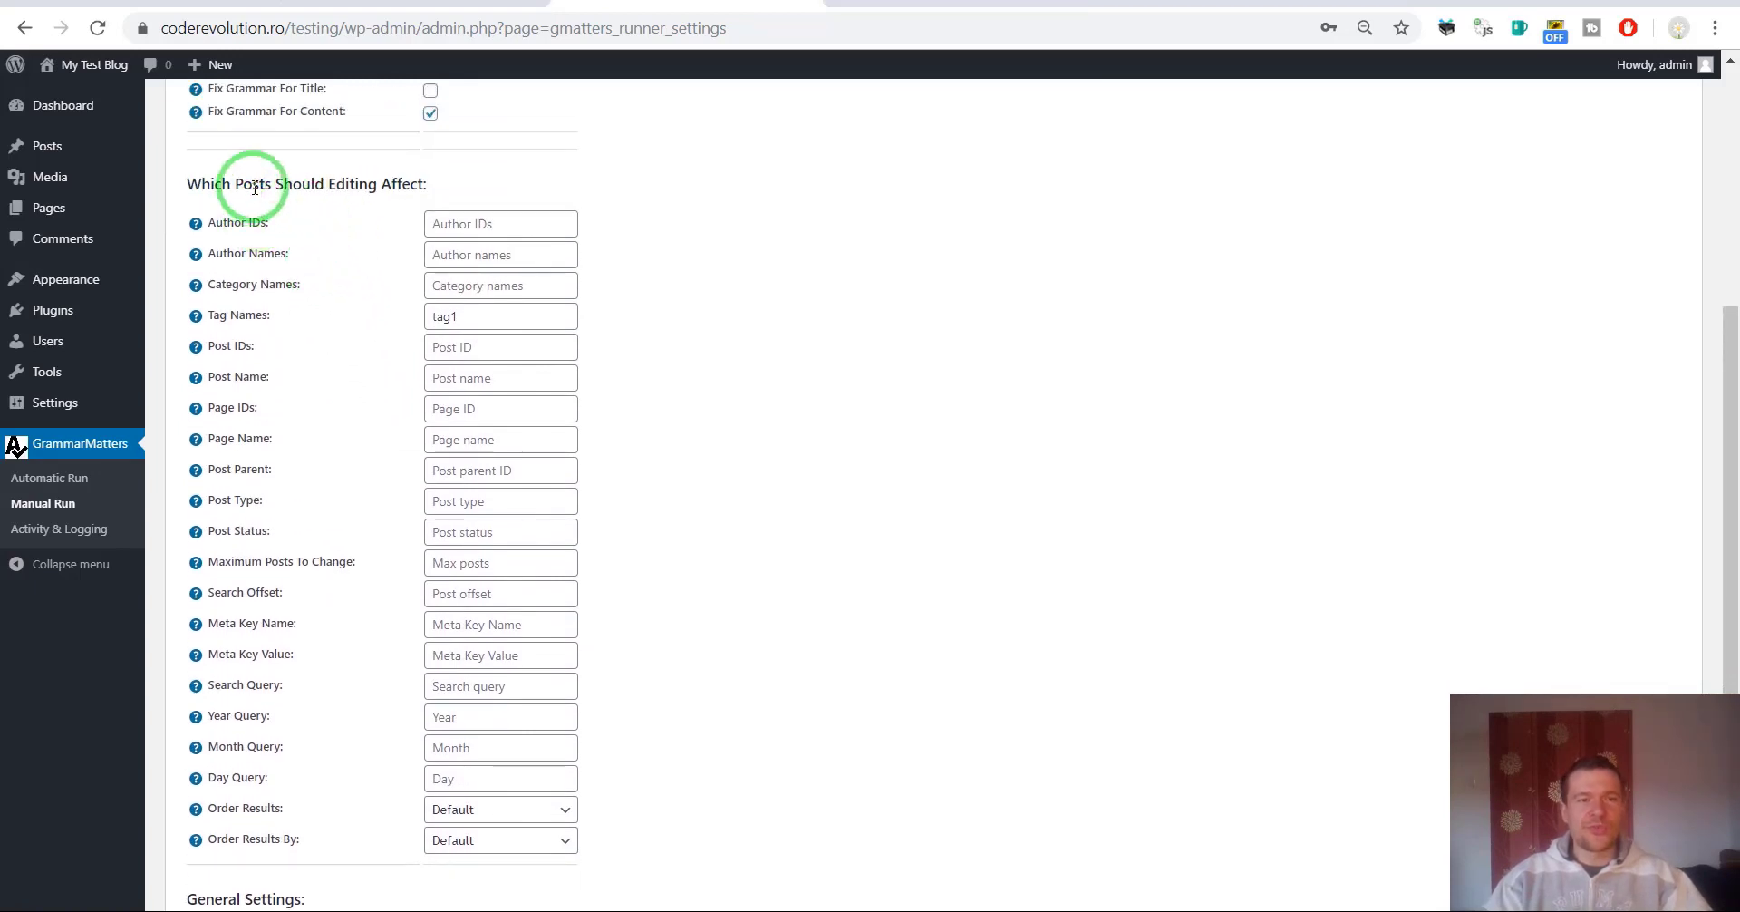
pyautogui.moveTo(219, 224); pyautogui.dragTo(292, 284)
pyautogui.moveTo(233, 345); pyautogui.dragTo(239, 370)
pyautogui.click(233, 400)
pyautogui.click(240, 444)
pyautogui.moveTo(240, 443); pyautogui.dragTo(253, 462)
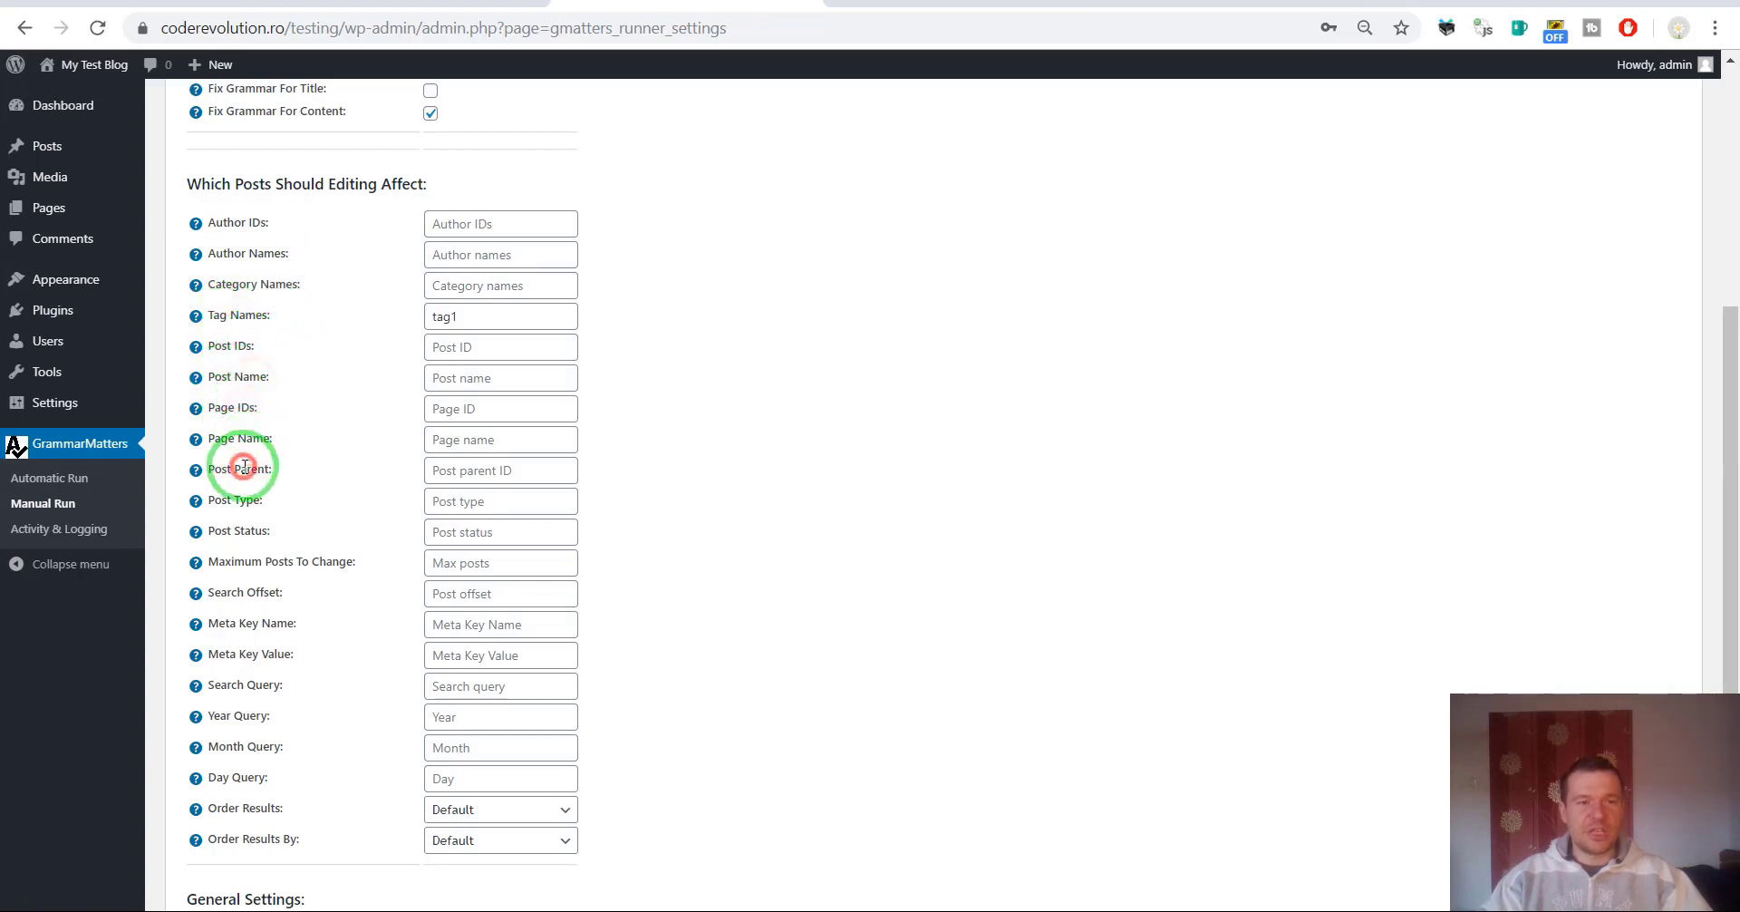
pyautogui.scroll(-1, 243, 462)
pyautogui.click(232, 387)
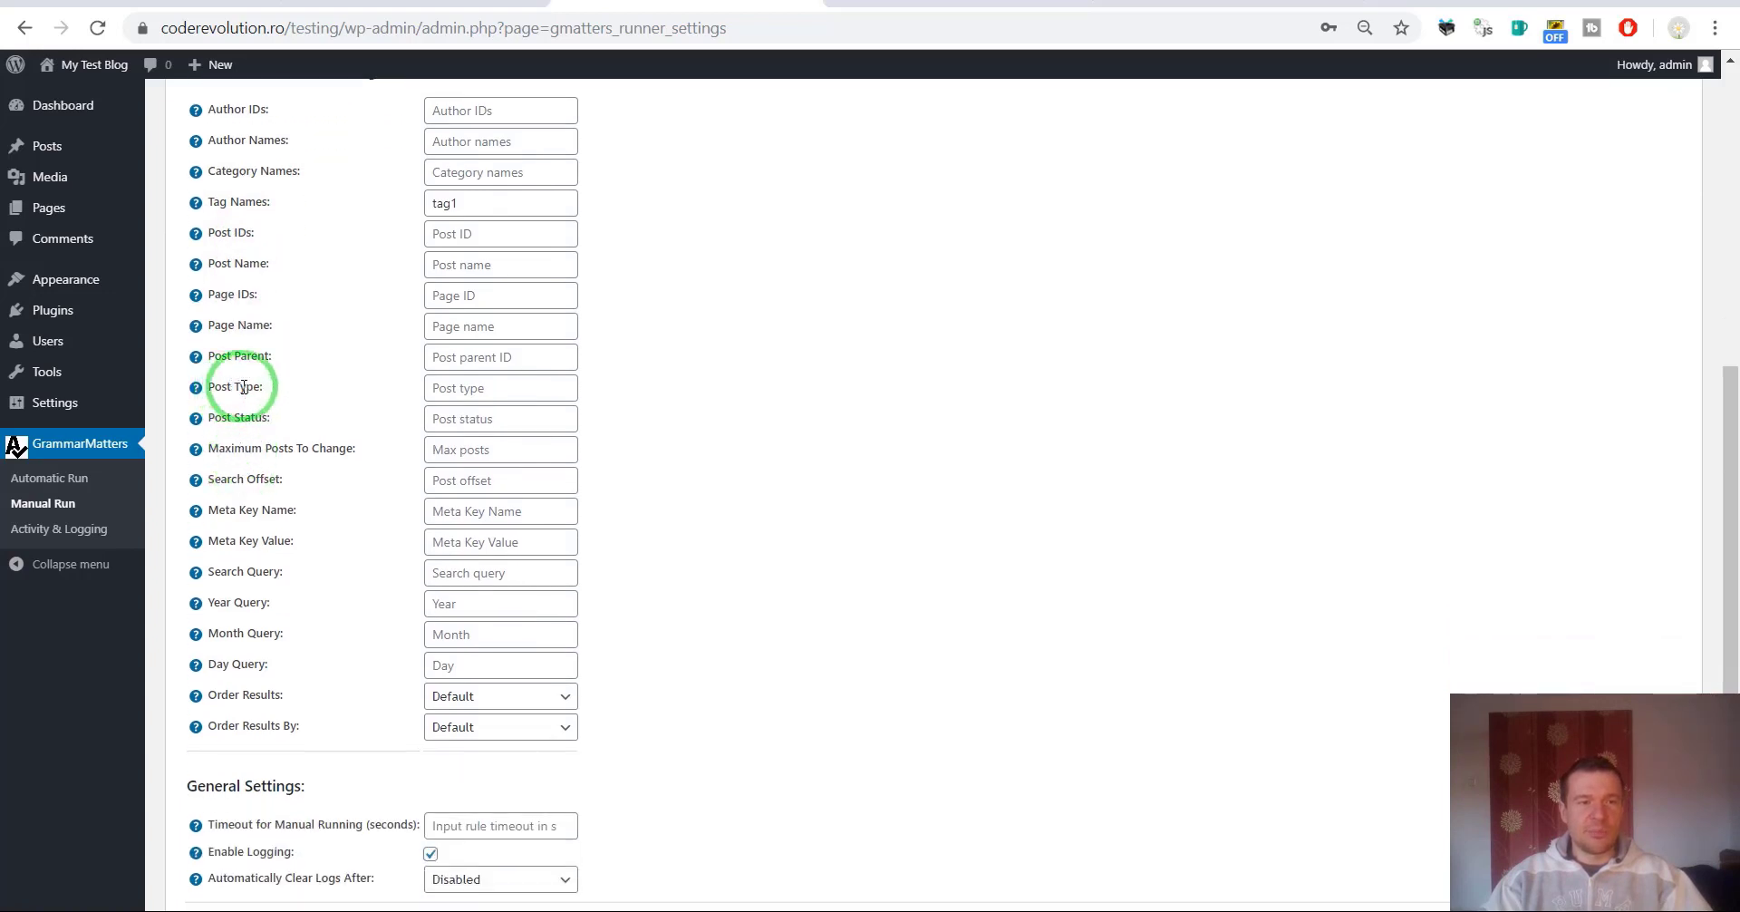
pyautogui.click(225, 419)
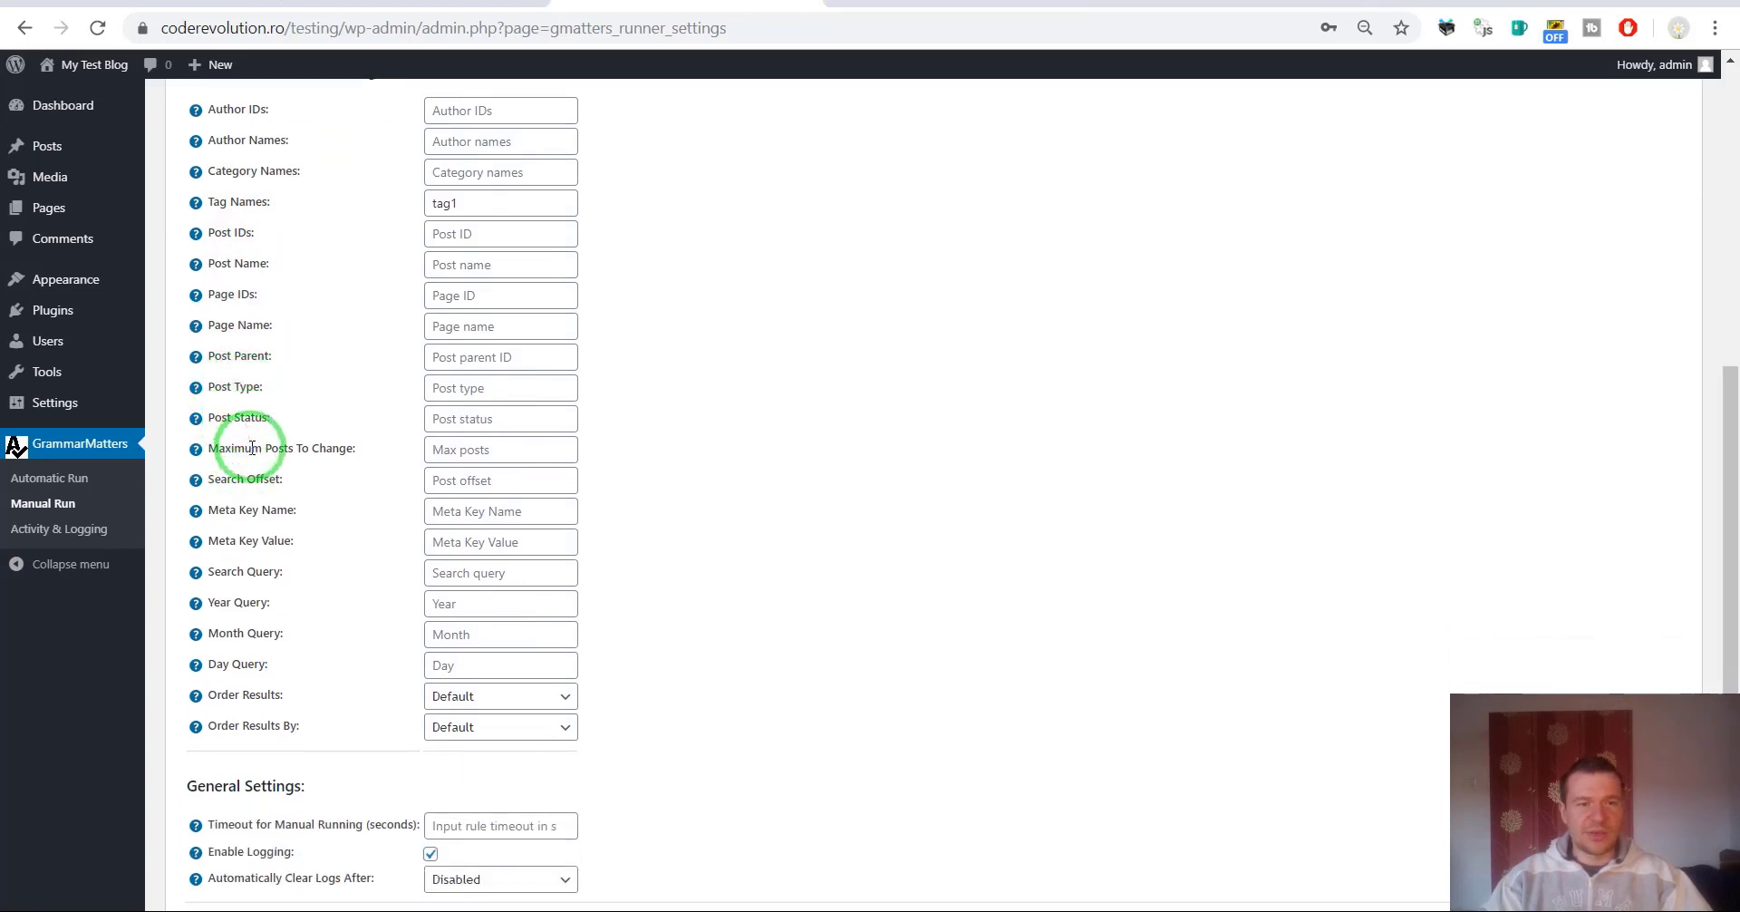
pyautogui.click(292, 443)
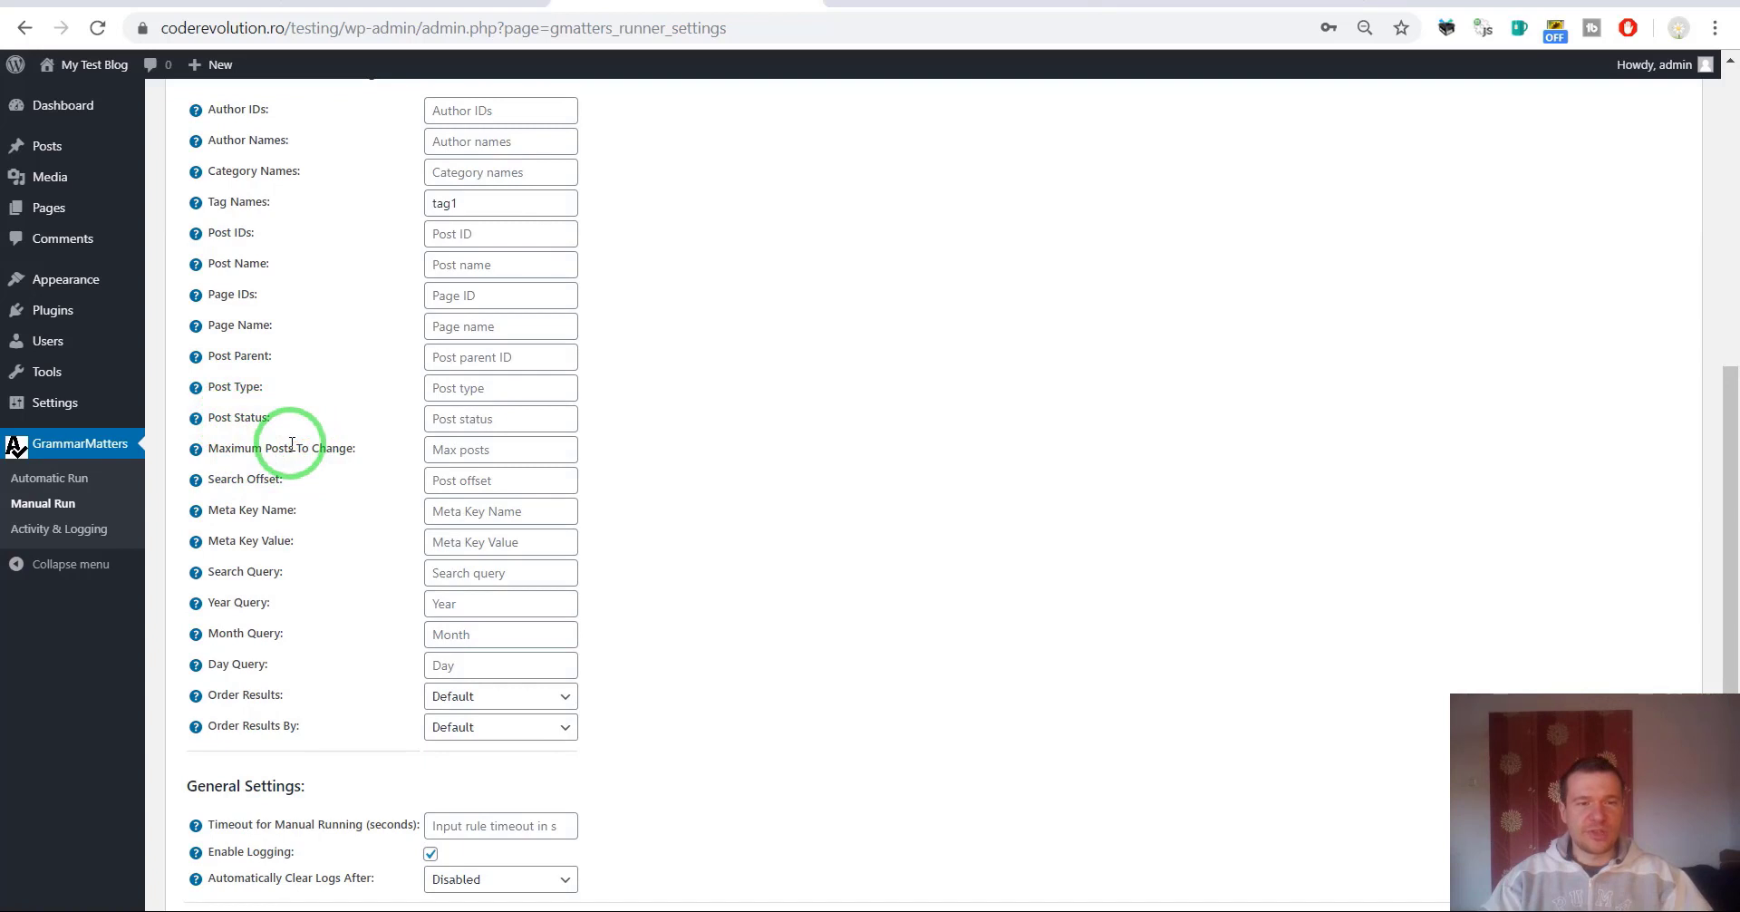
pyautogui.click(250, 481)
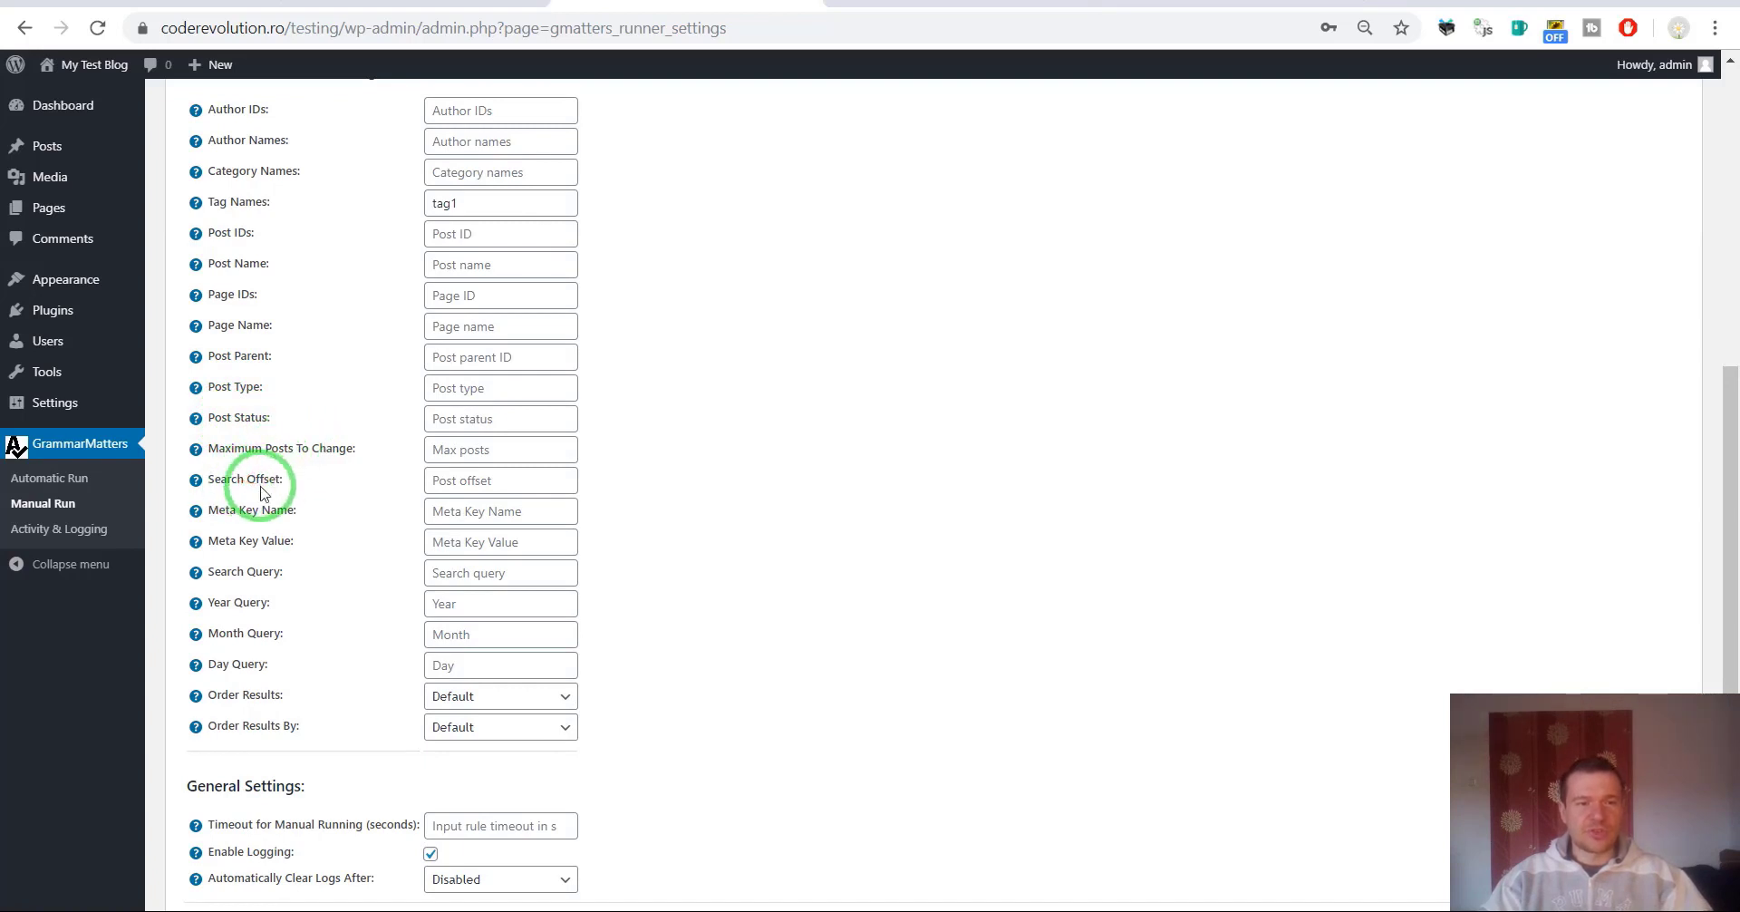
pyautogui.click(260, 512)
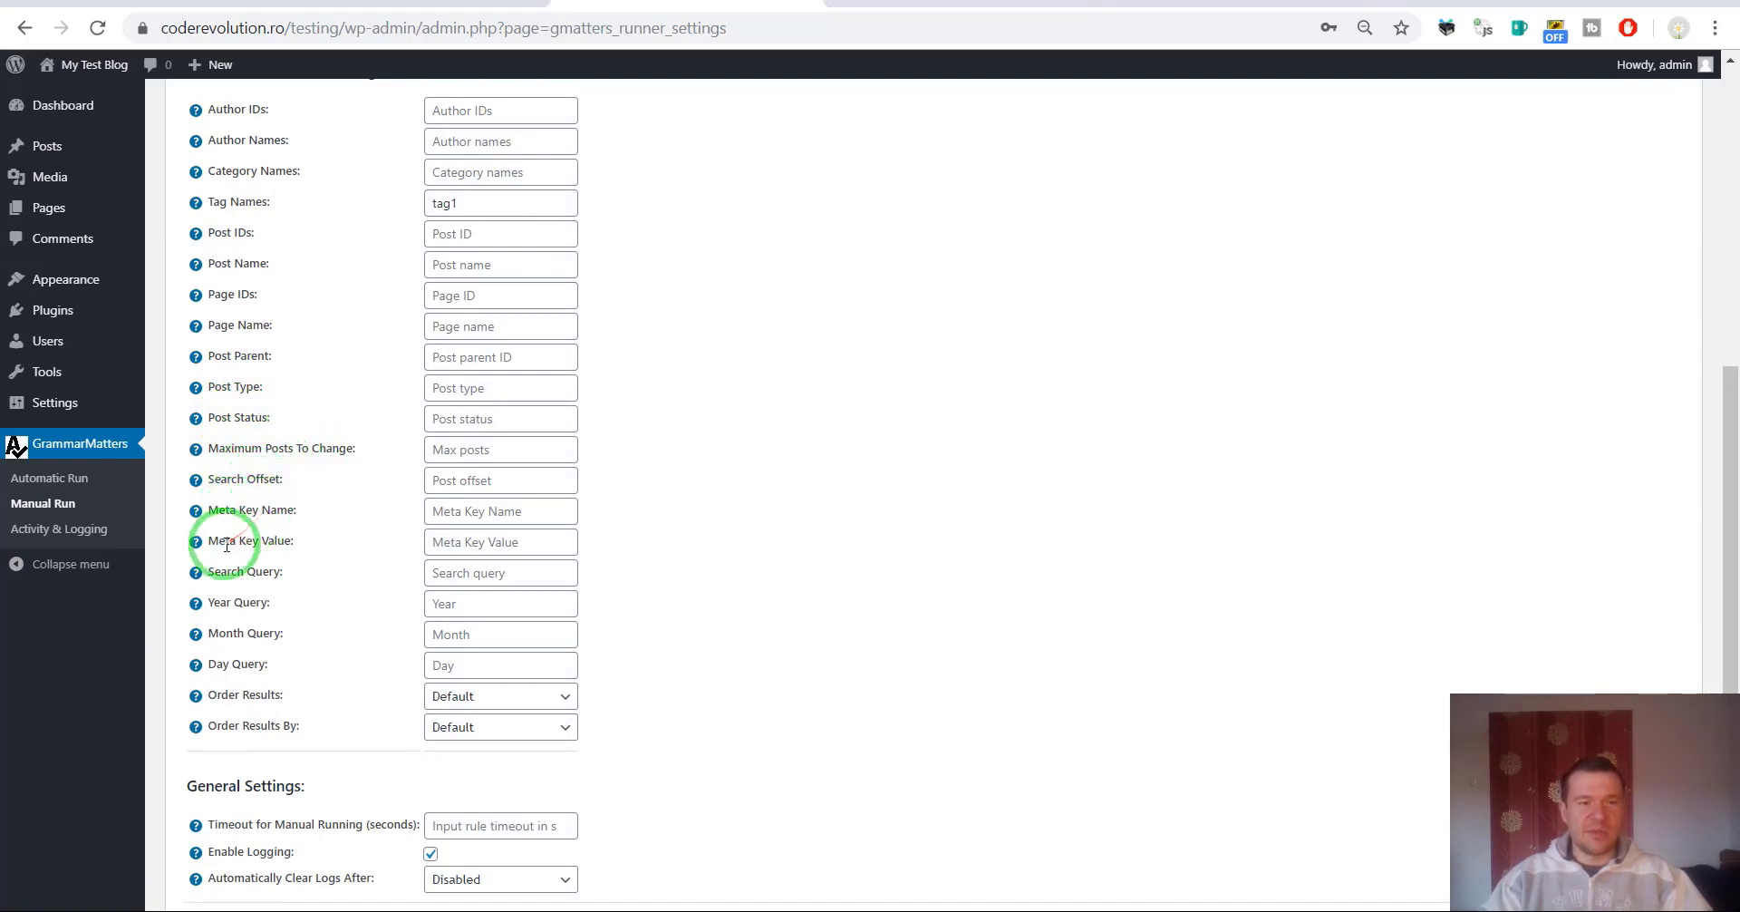
pyautogui.click(257, 550)
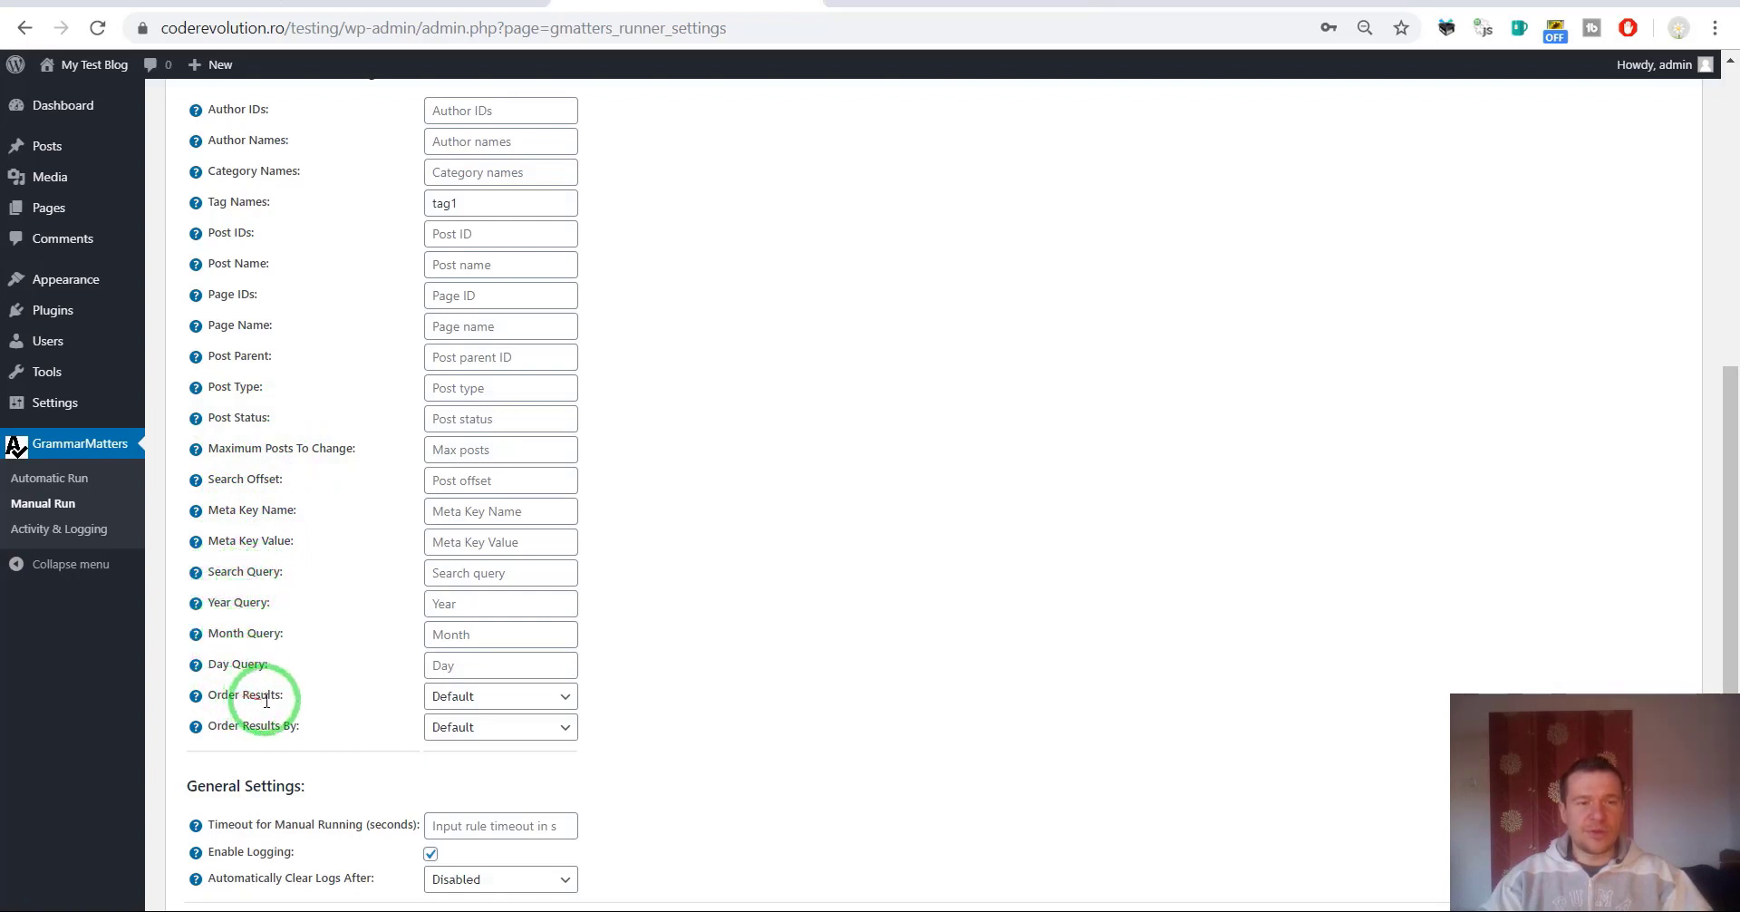
pyautogui.click(490, 706)
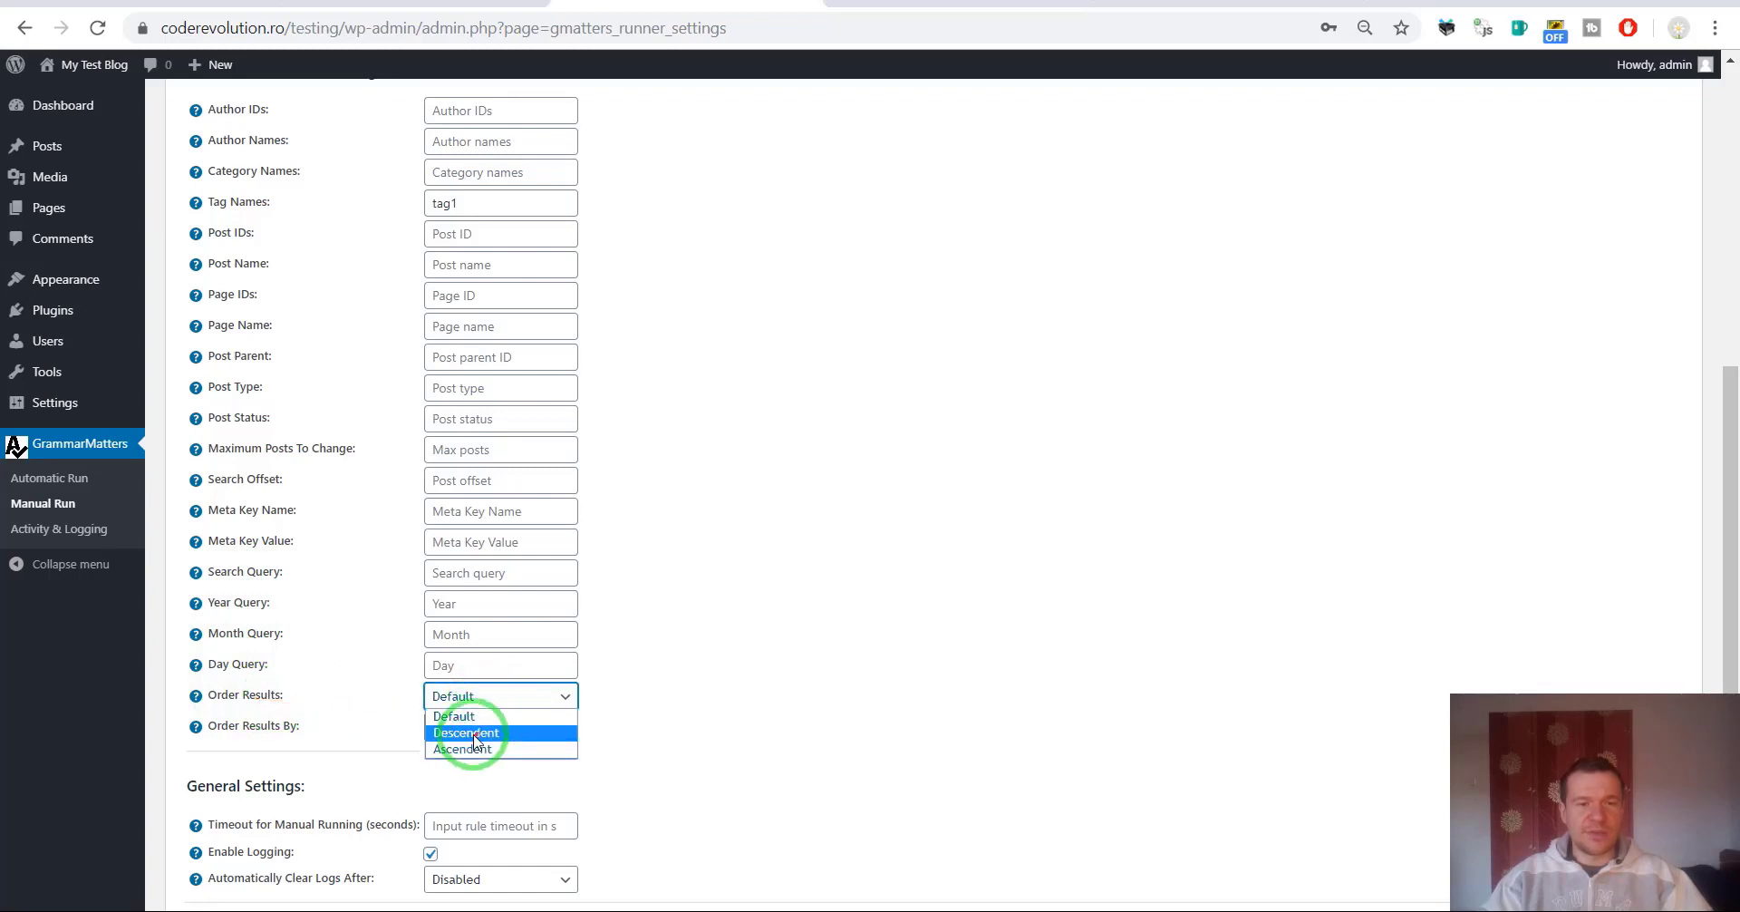
pyautogui.click(284, 725)
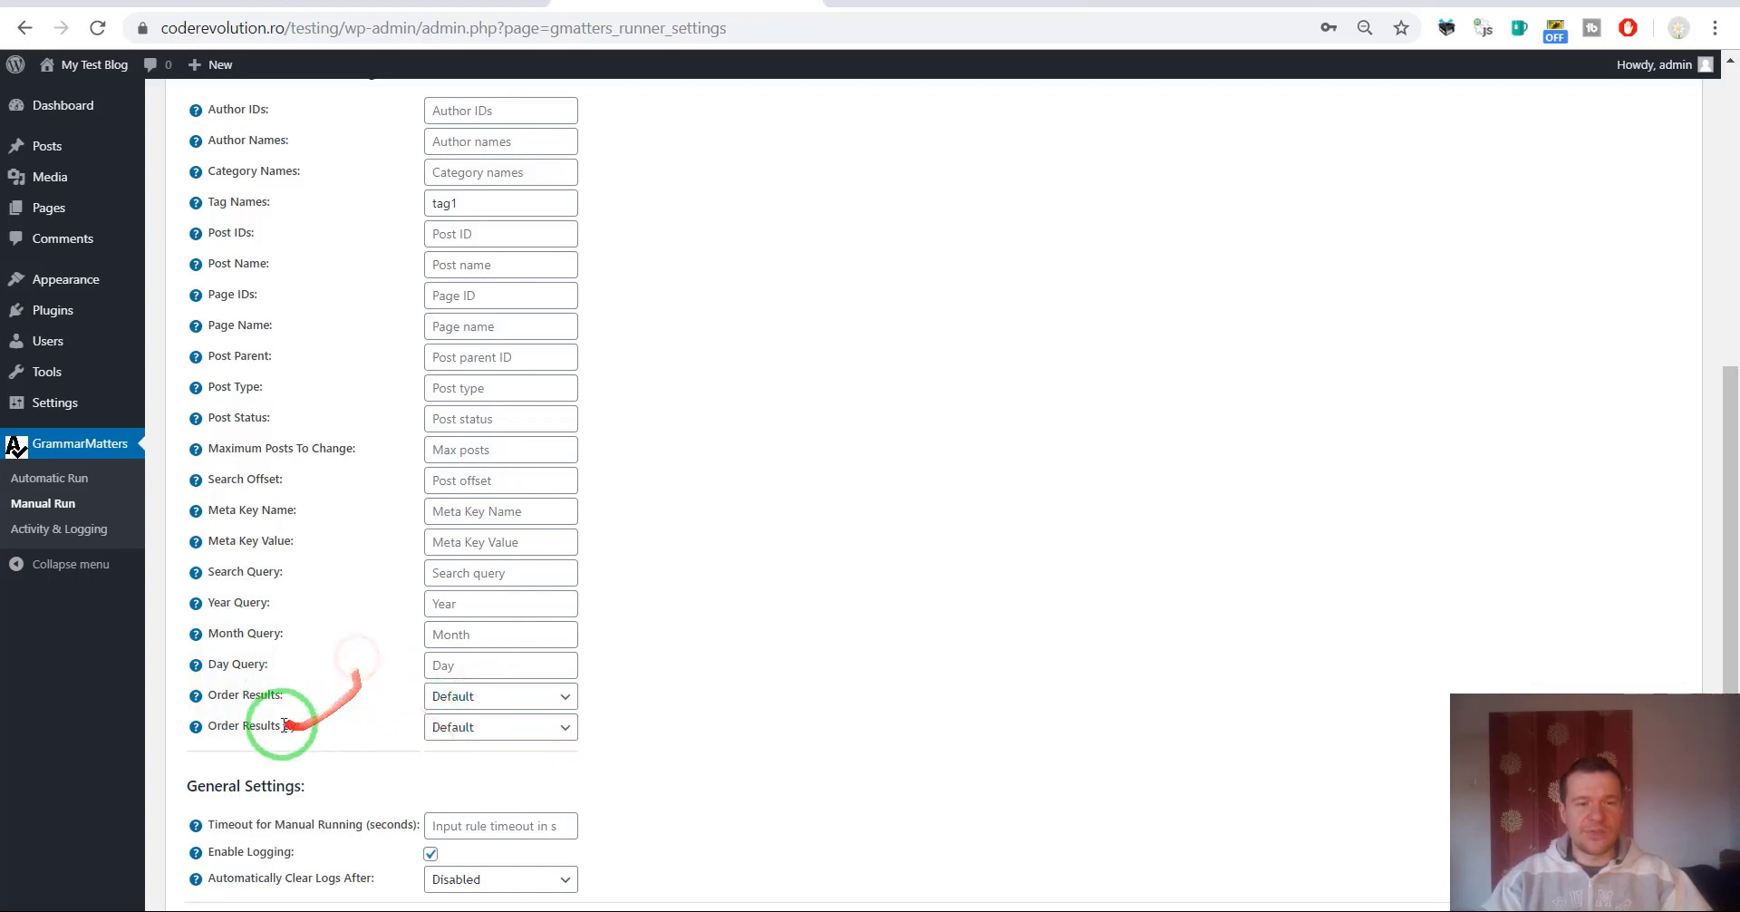
pyautogui.click(460, 727)
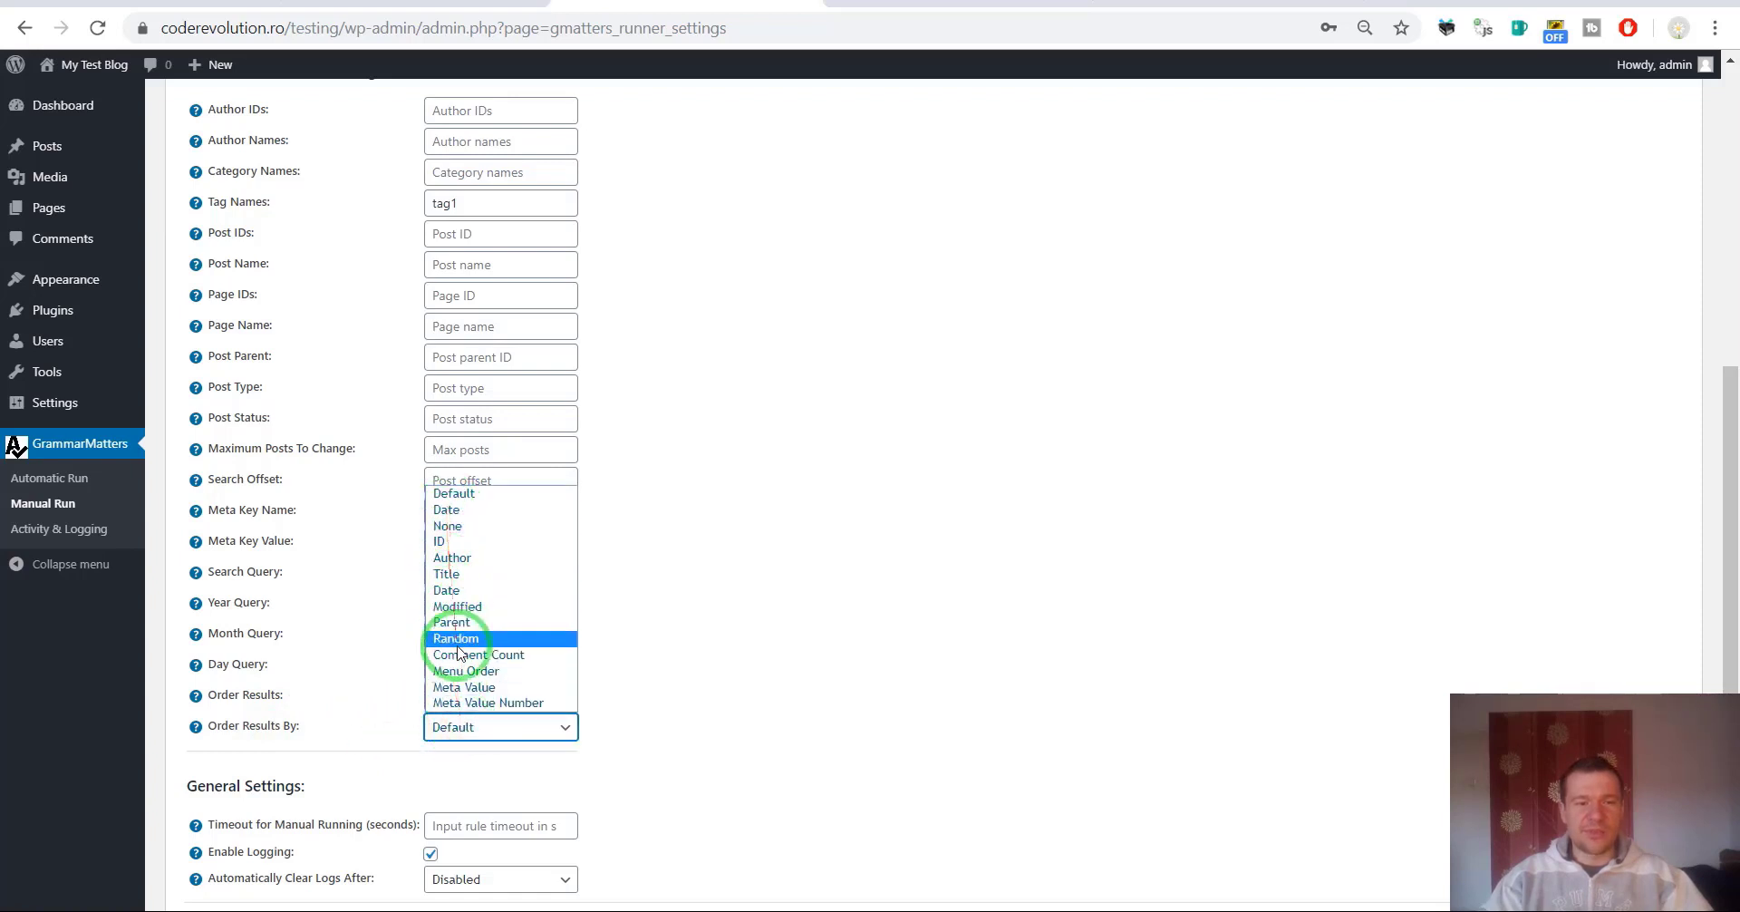
pyautogui.click(685, 678)
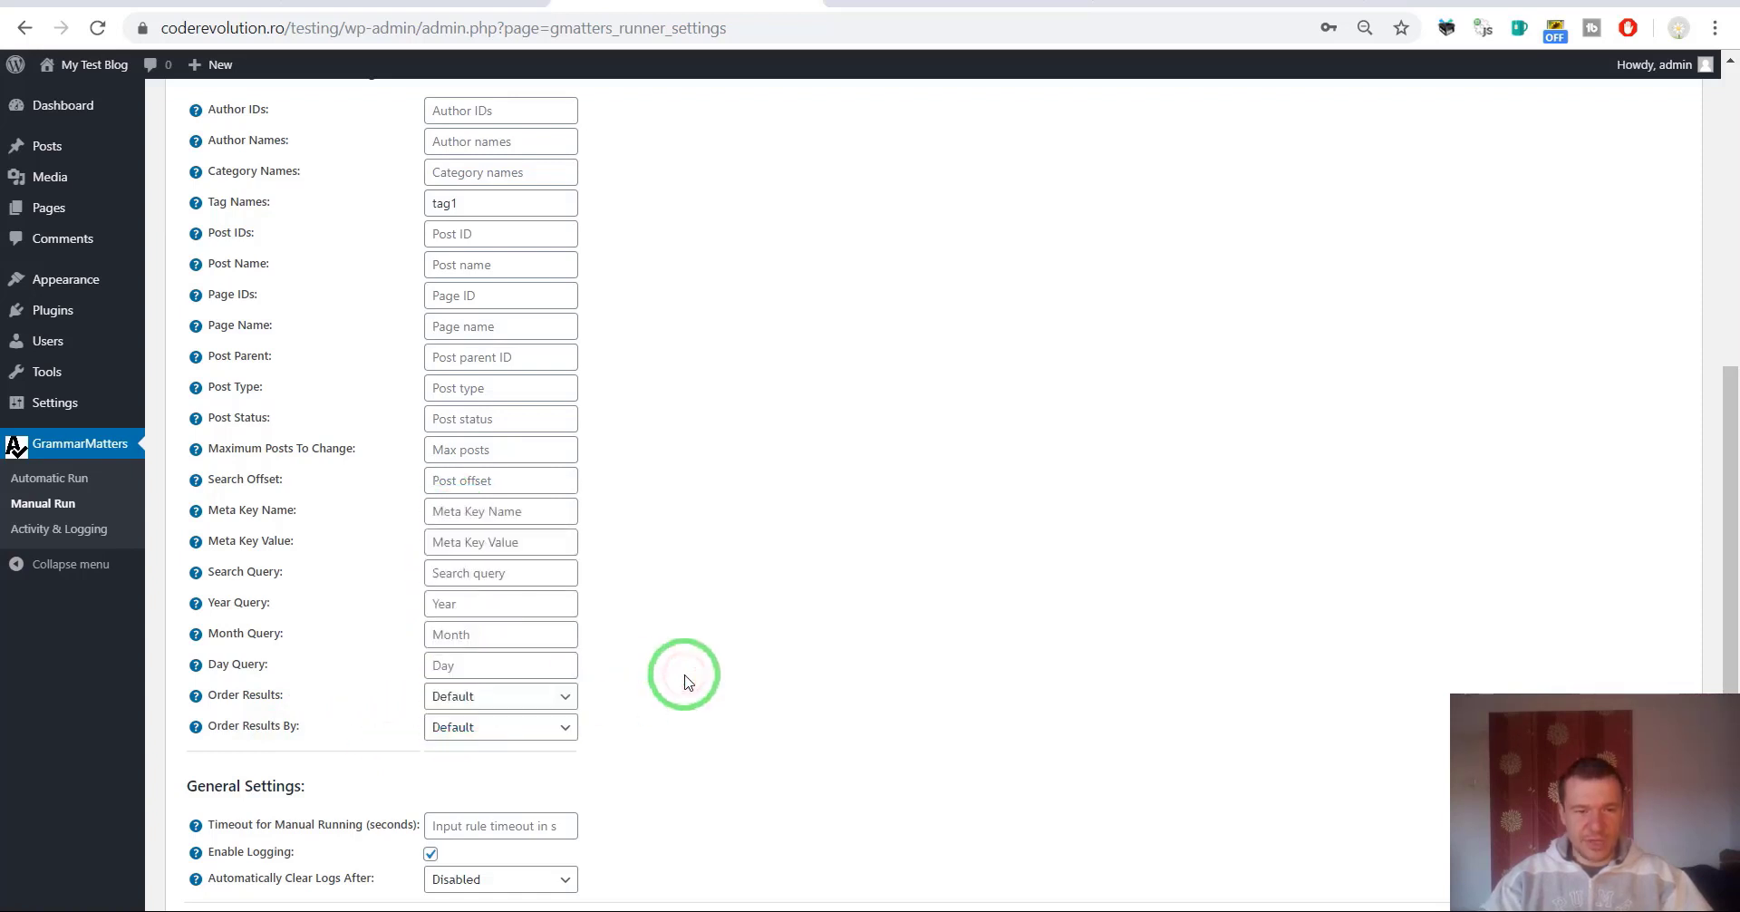
pyautogui.scroll(-2, 686, 682)
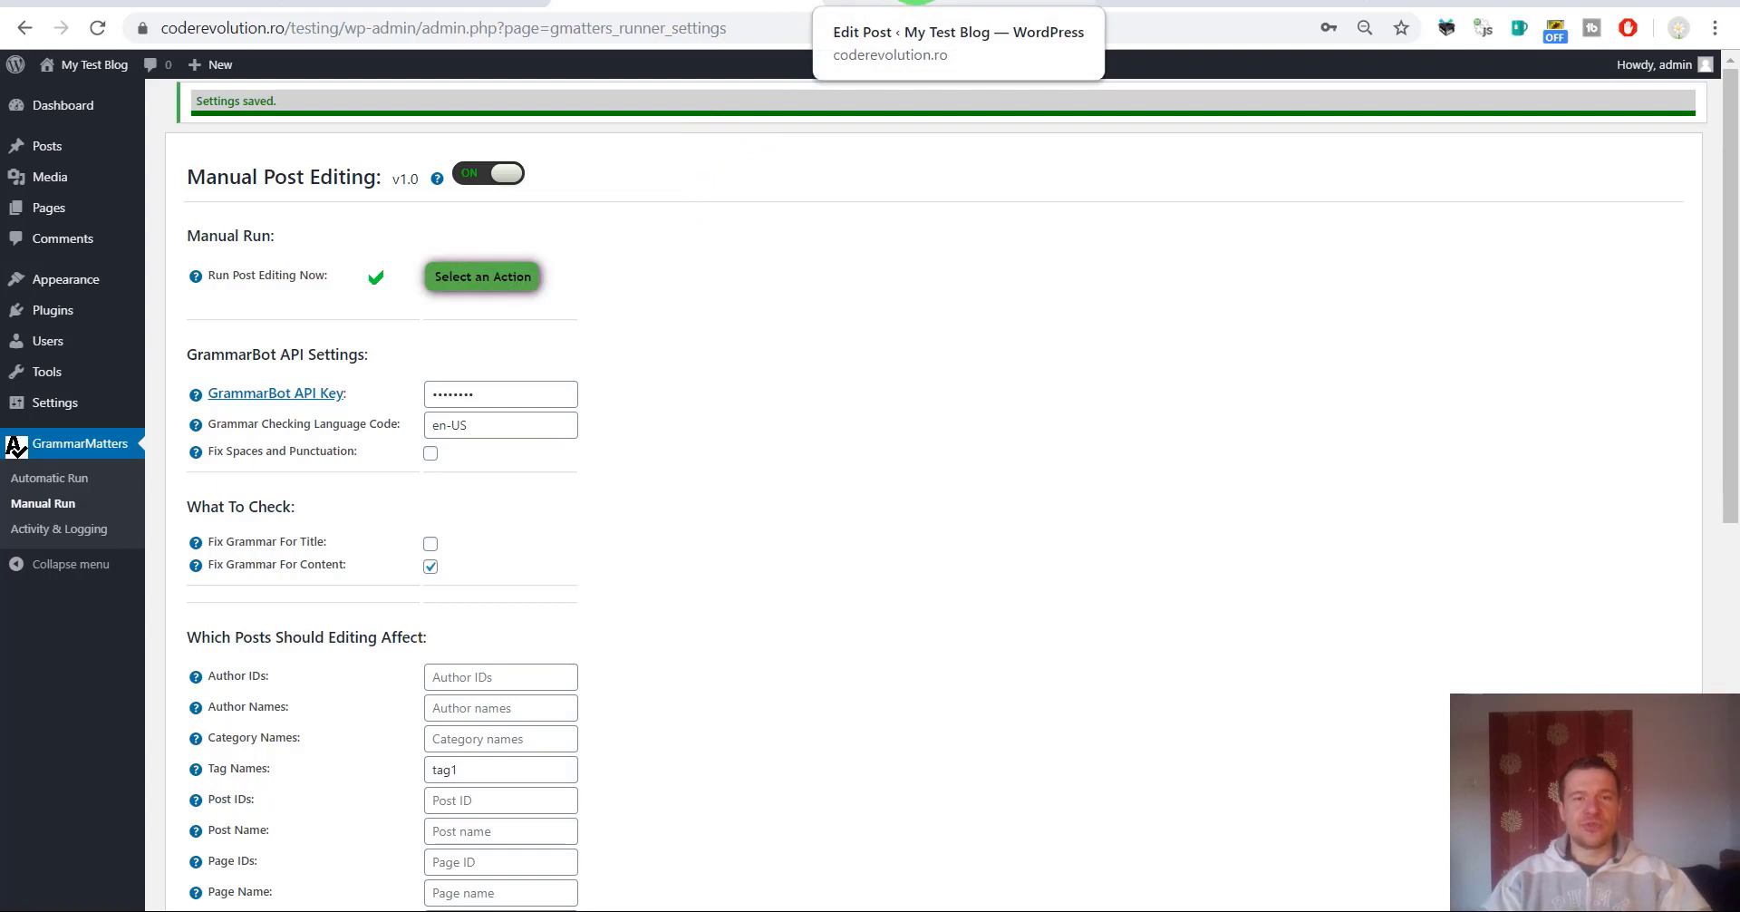
# Write a new post 'Test' with the misspelled news generator sentence and start publishing it.
pyautogui.click(915, 5)
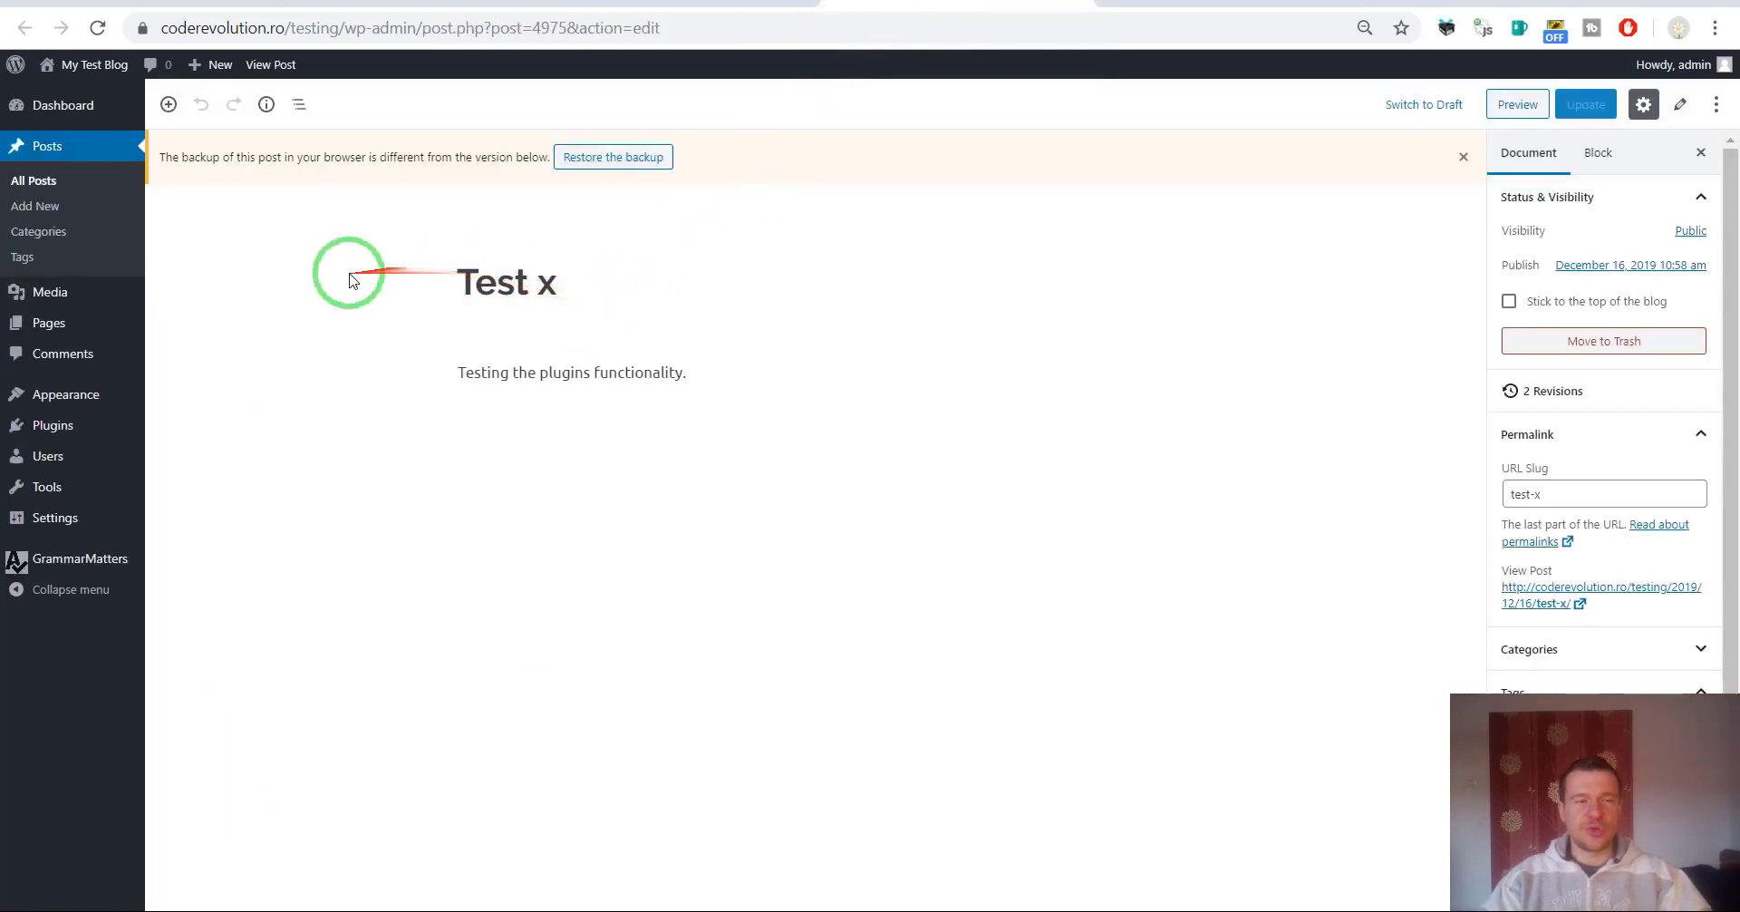
pyautogui.click(68, 209)
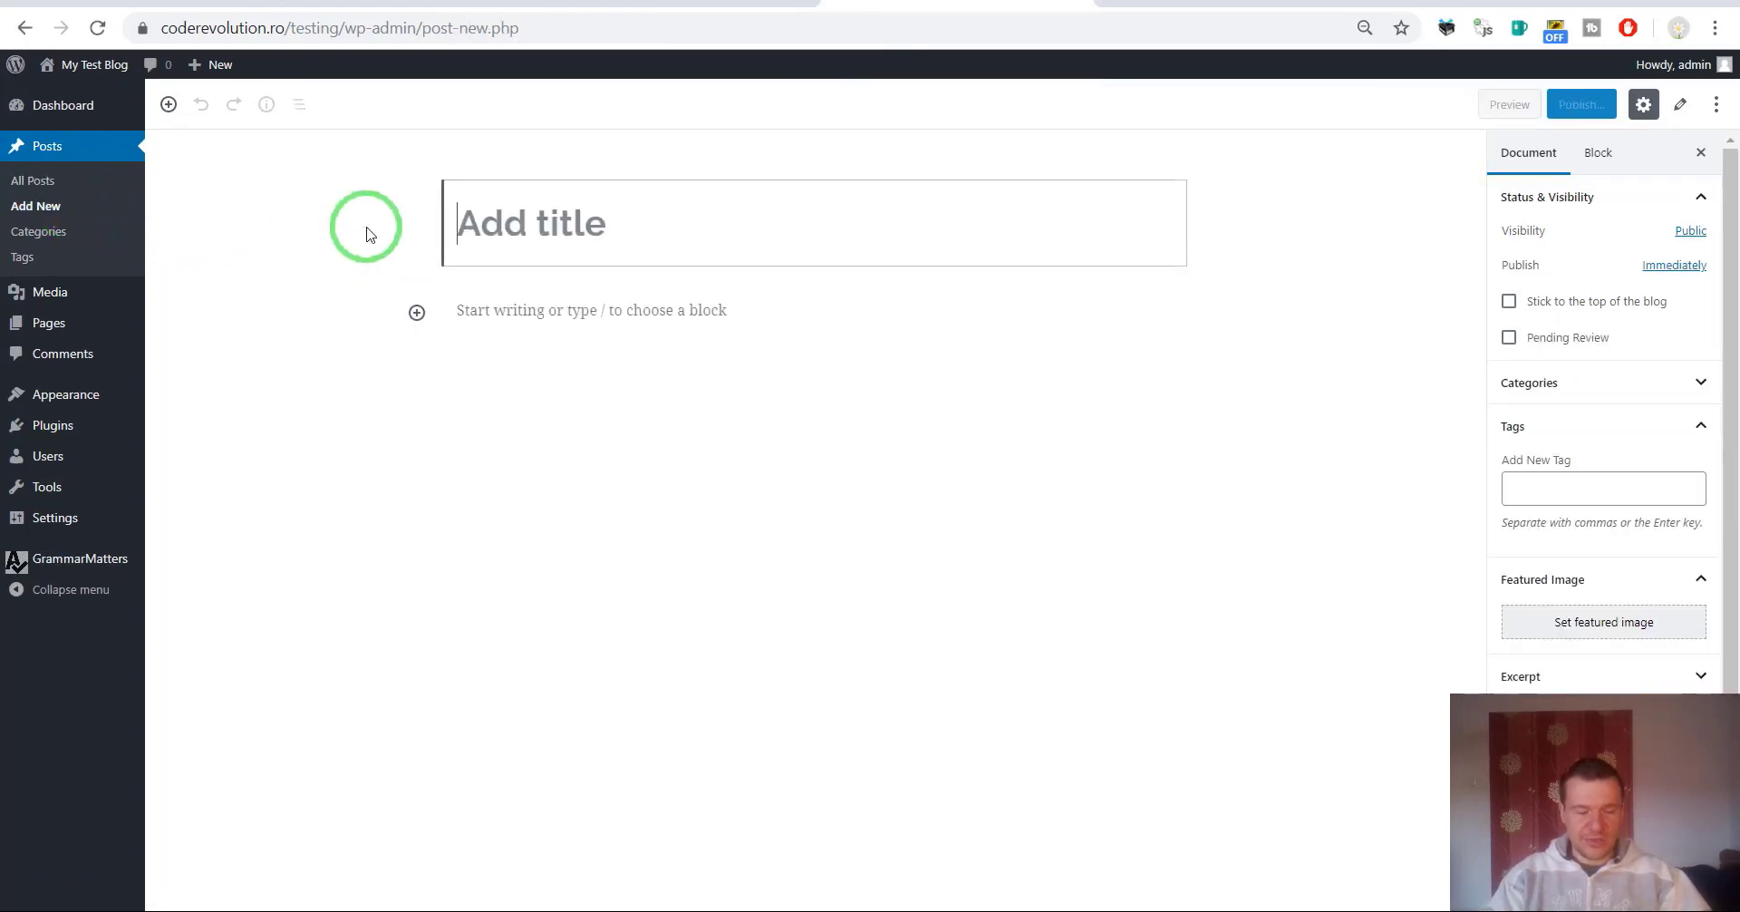
pyautogui.write('Test')
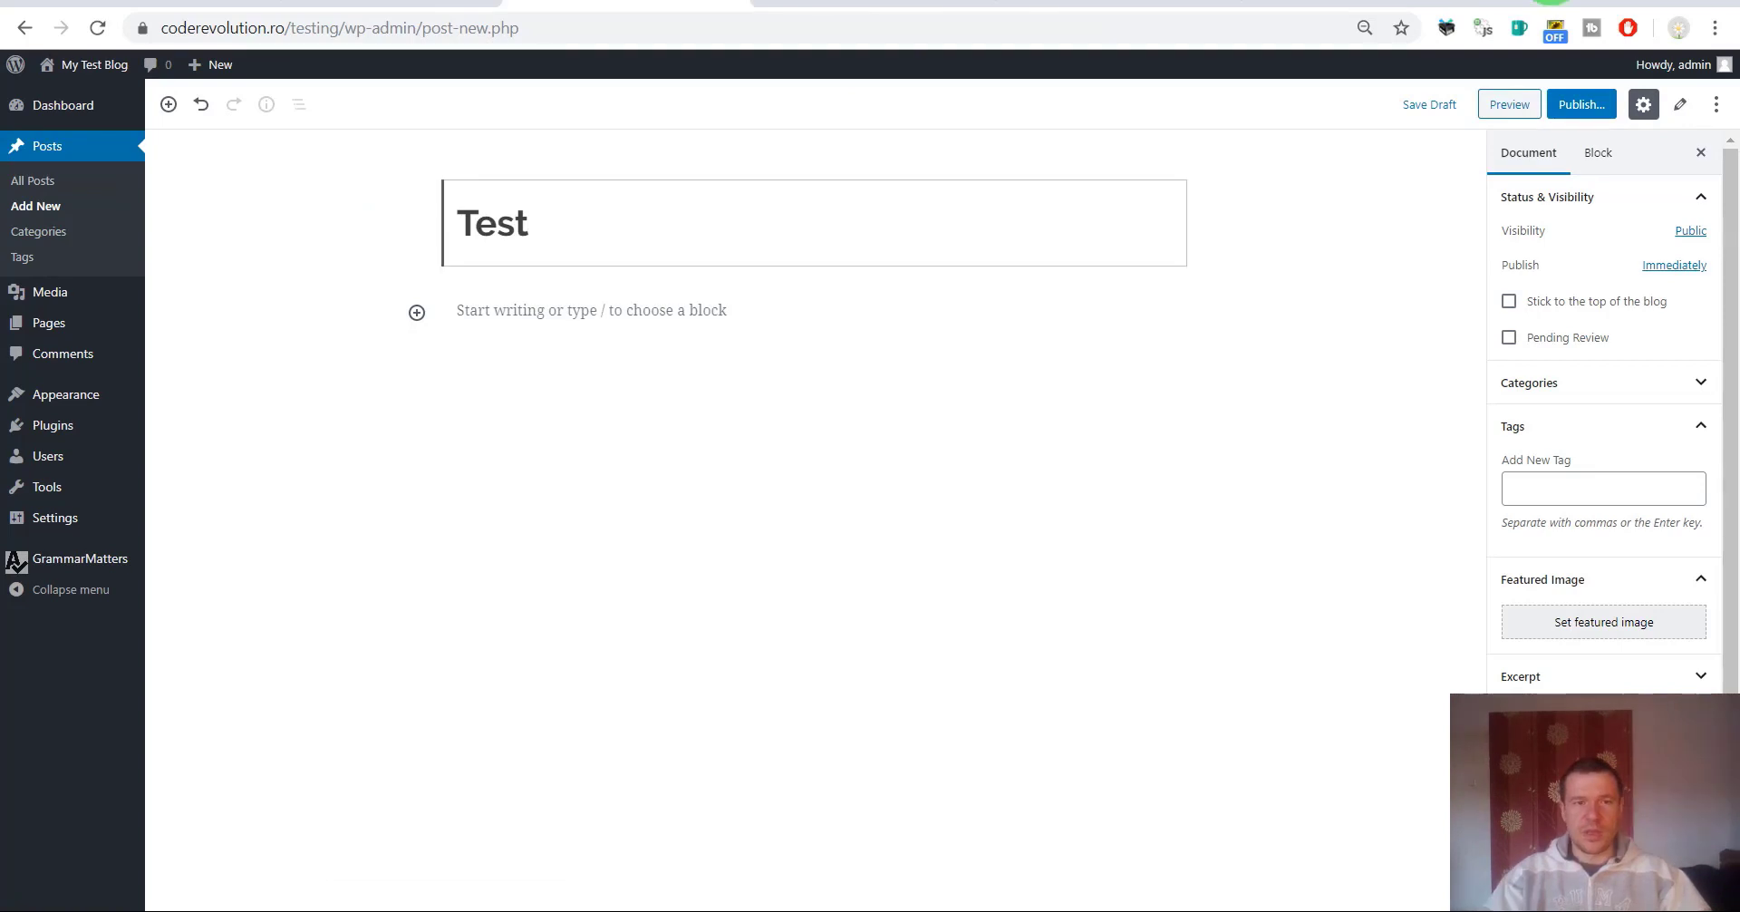
pyautogui.click(619, 318)
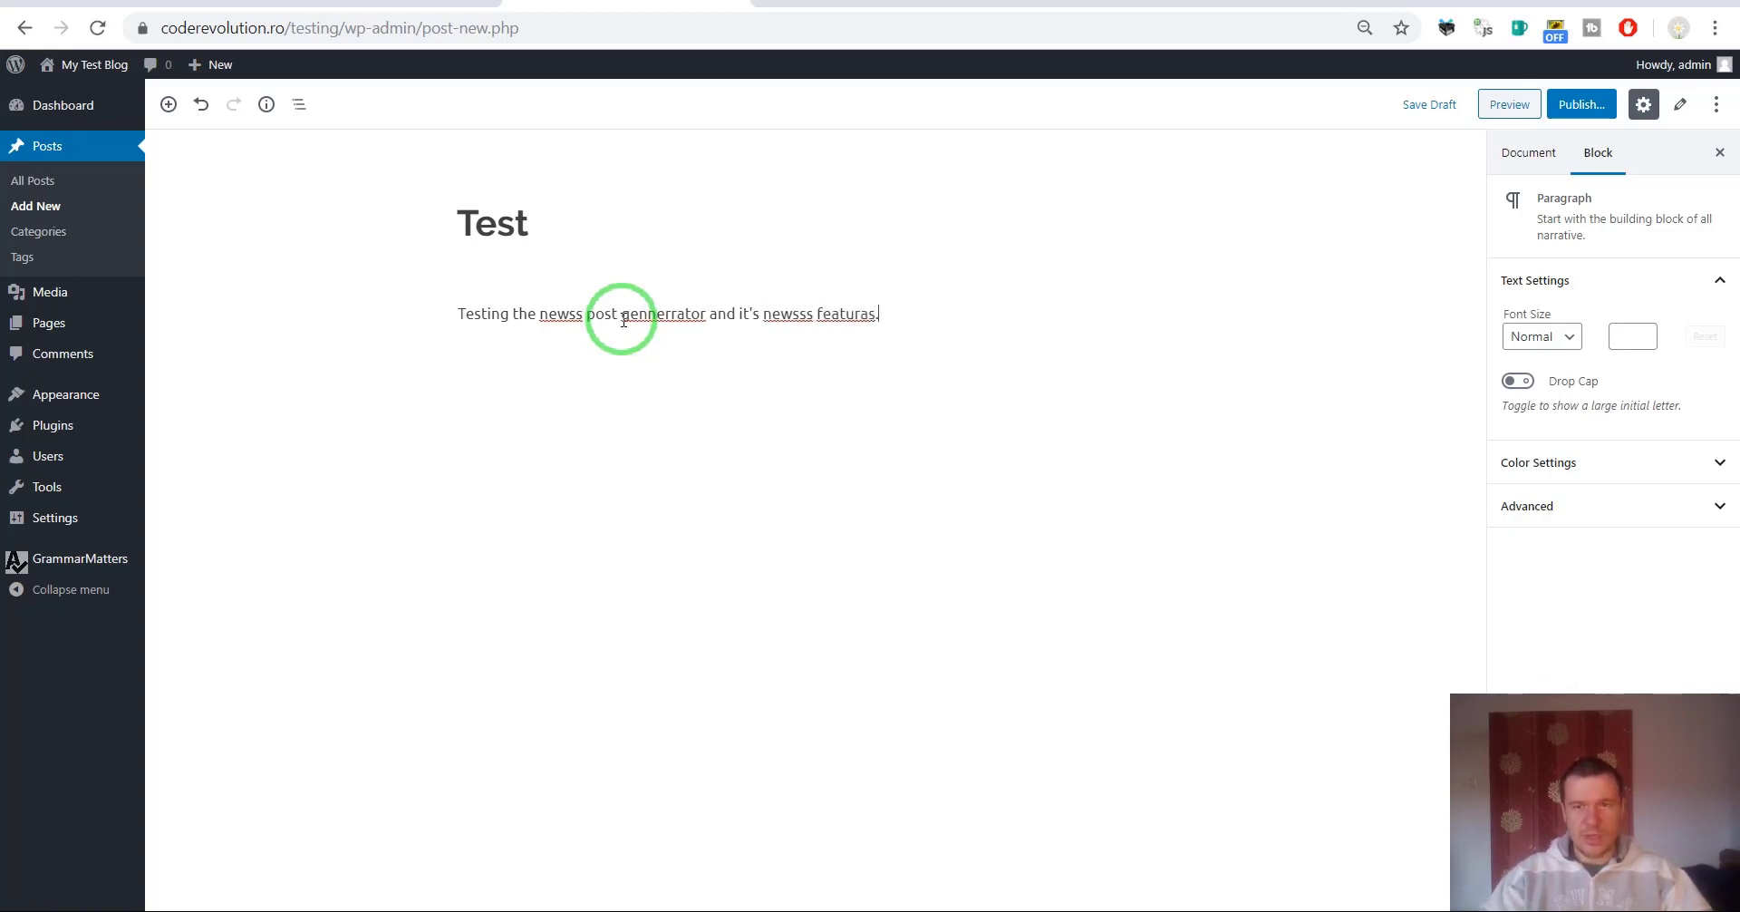
pyautogui.click(1581, 104)
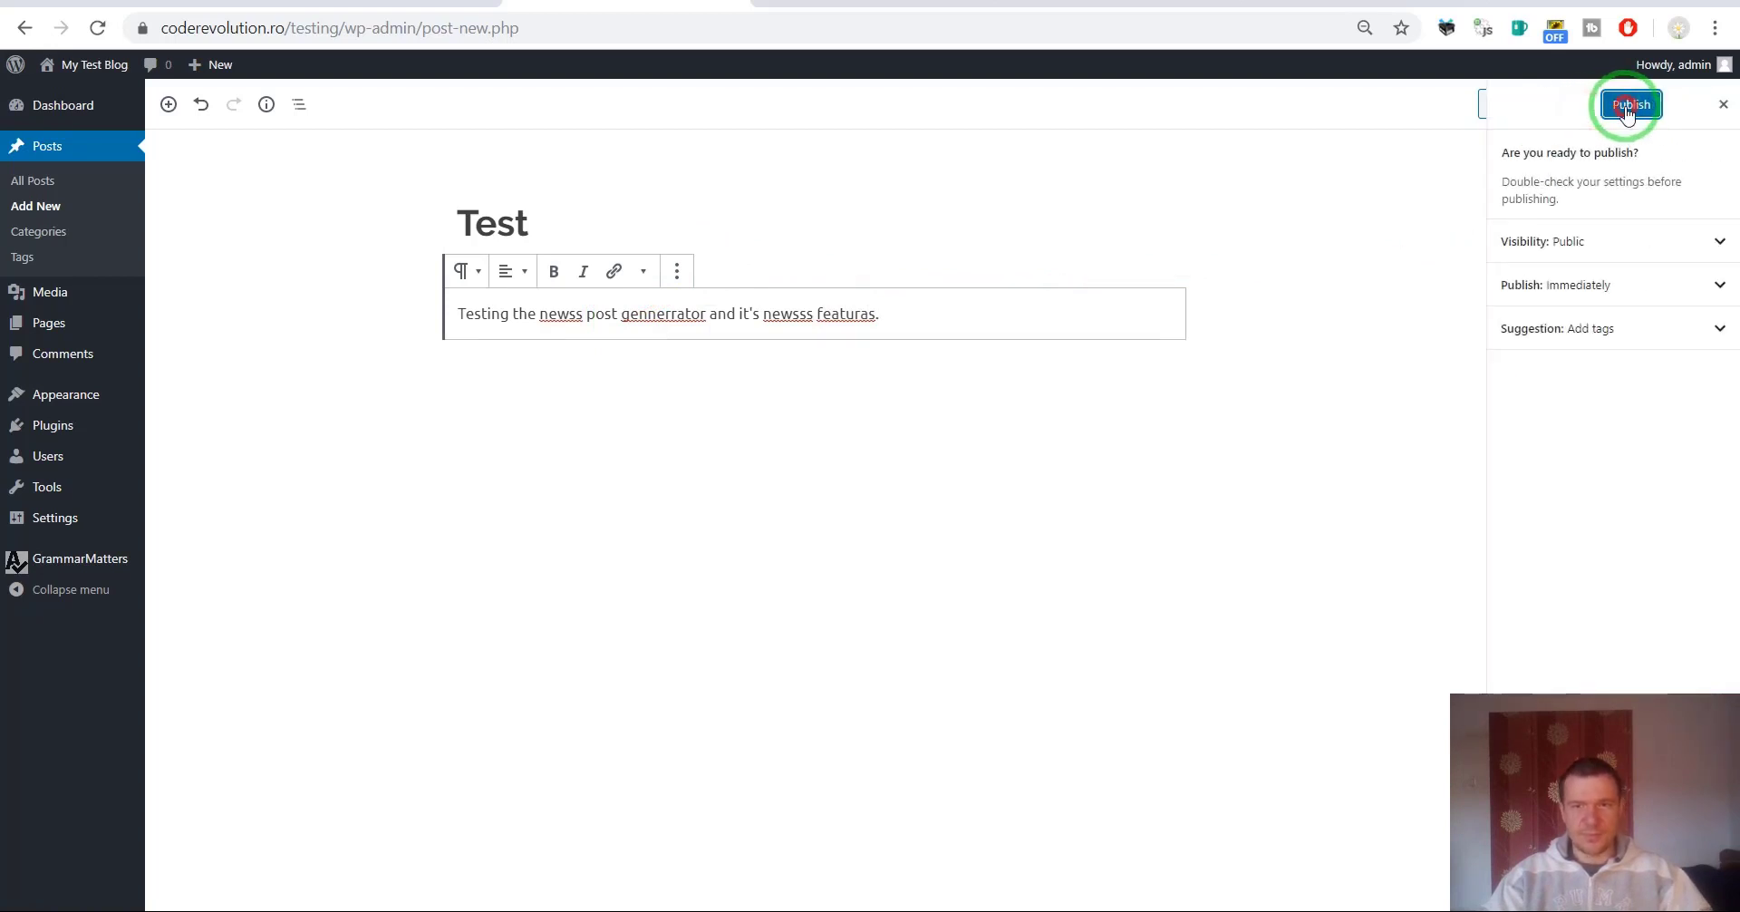
# Publish Test, run Run Editing Now! from the Kraken Post Editor panel, and reload the corrected post.
pyautogui.click(1629, 105)
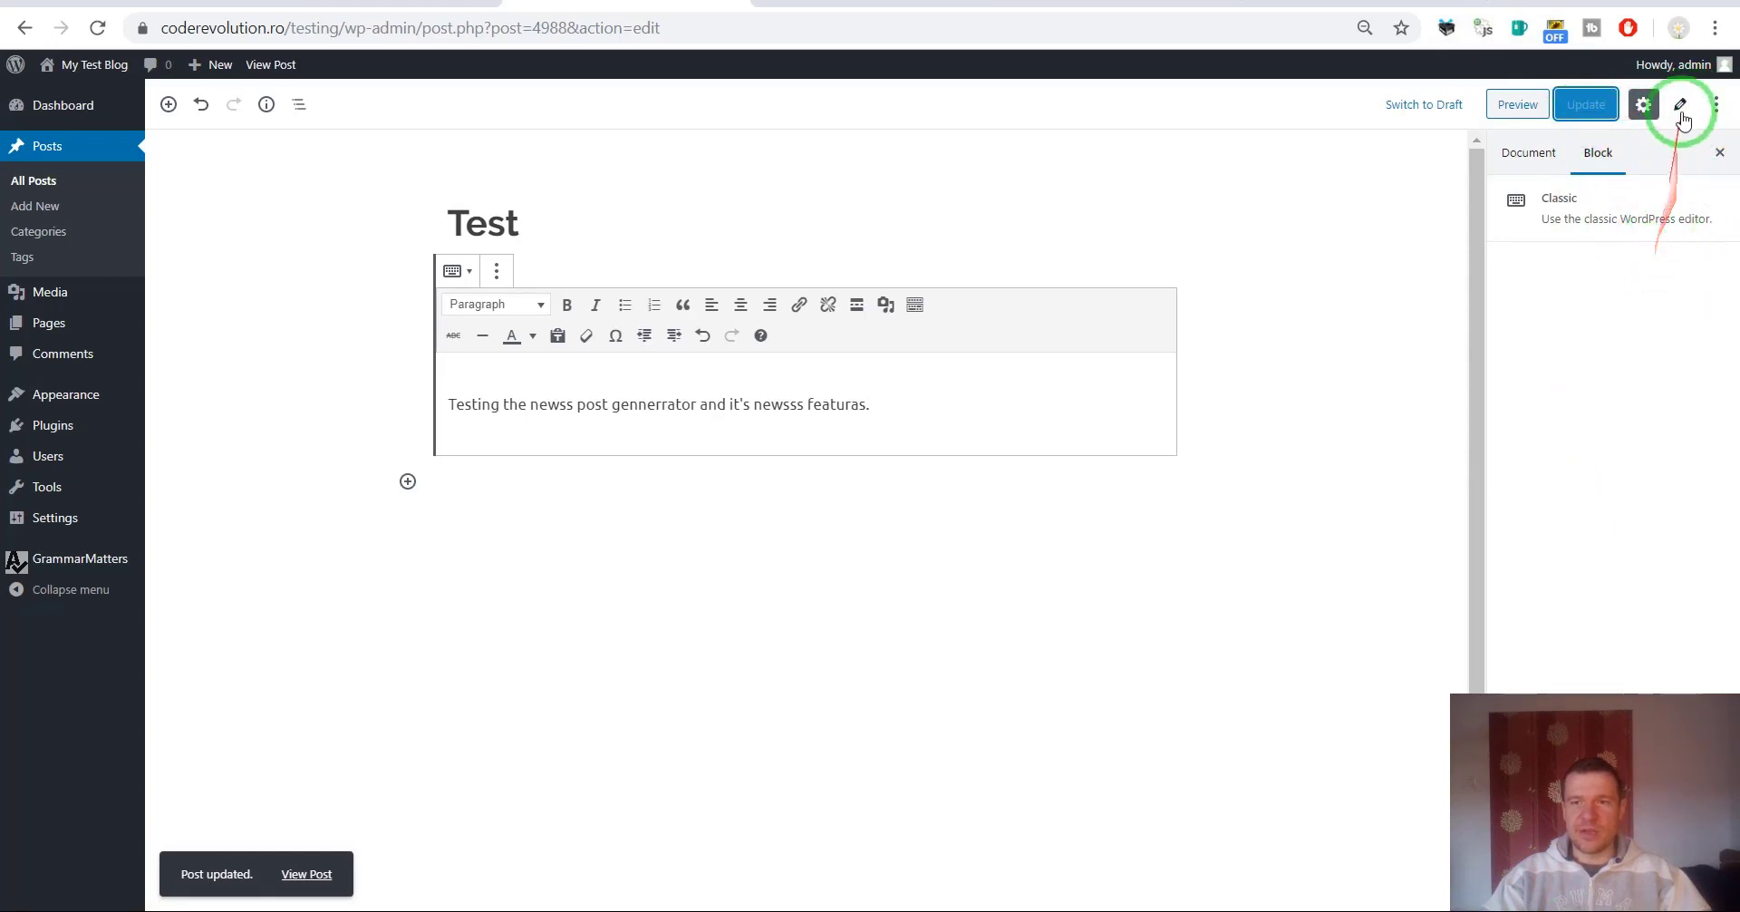
pyautogui.click(1679, 104)
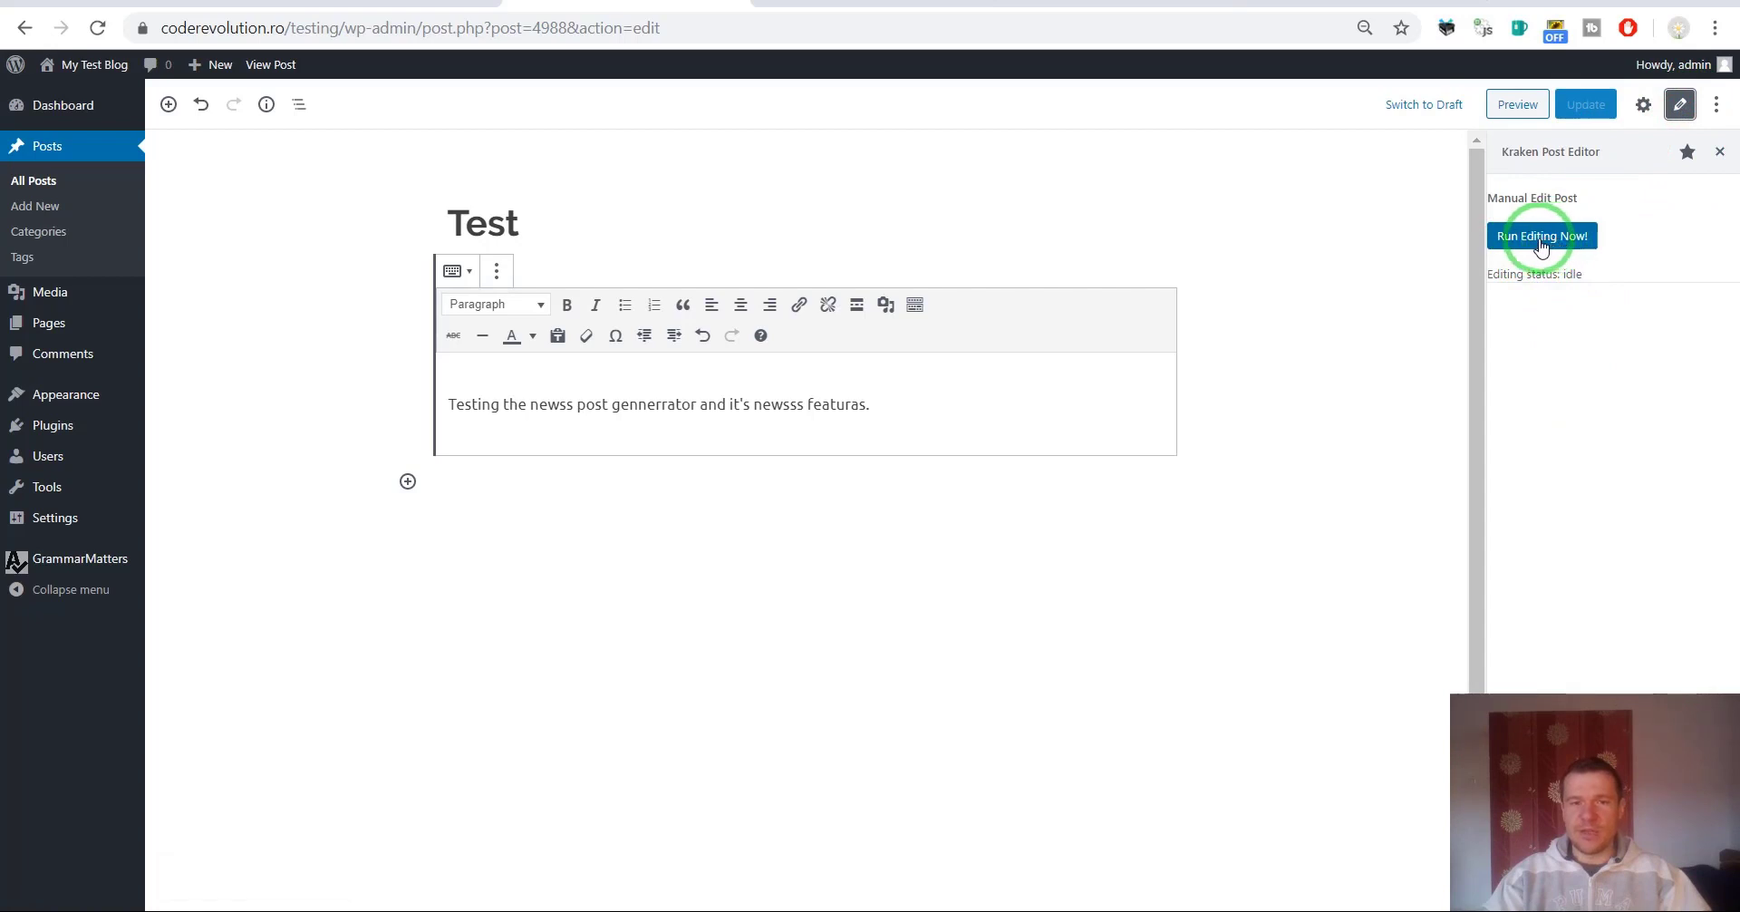
pyautogui.click(1541, 240)
pyautogui.click(974, 163)
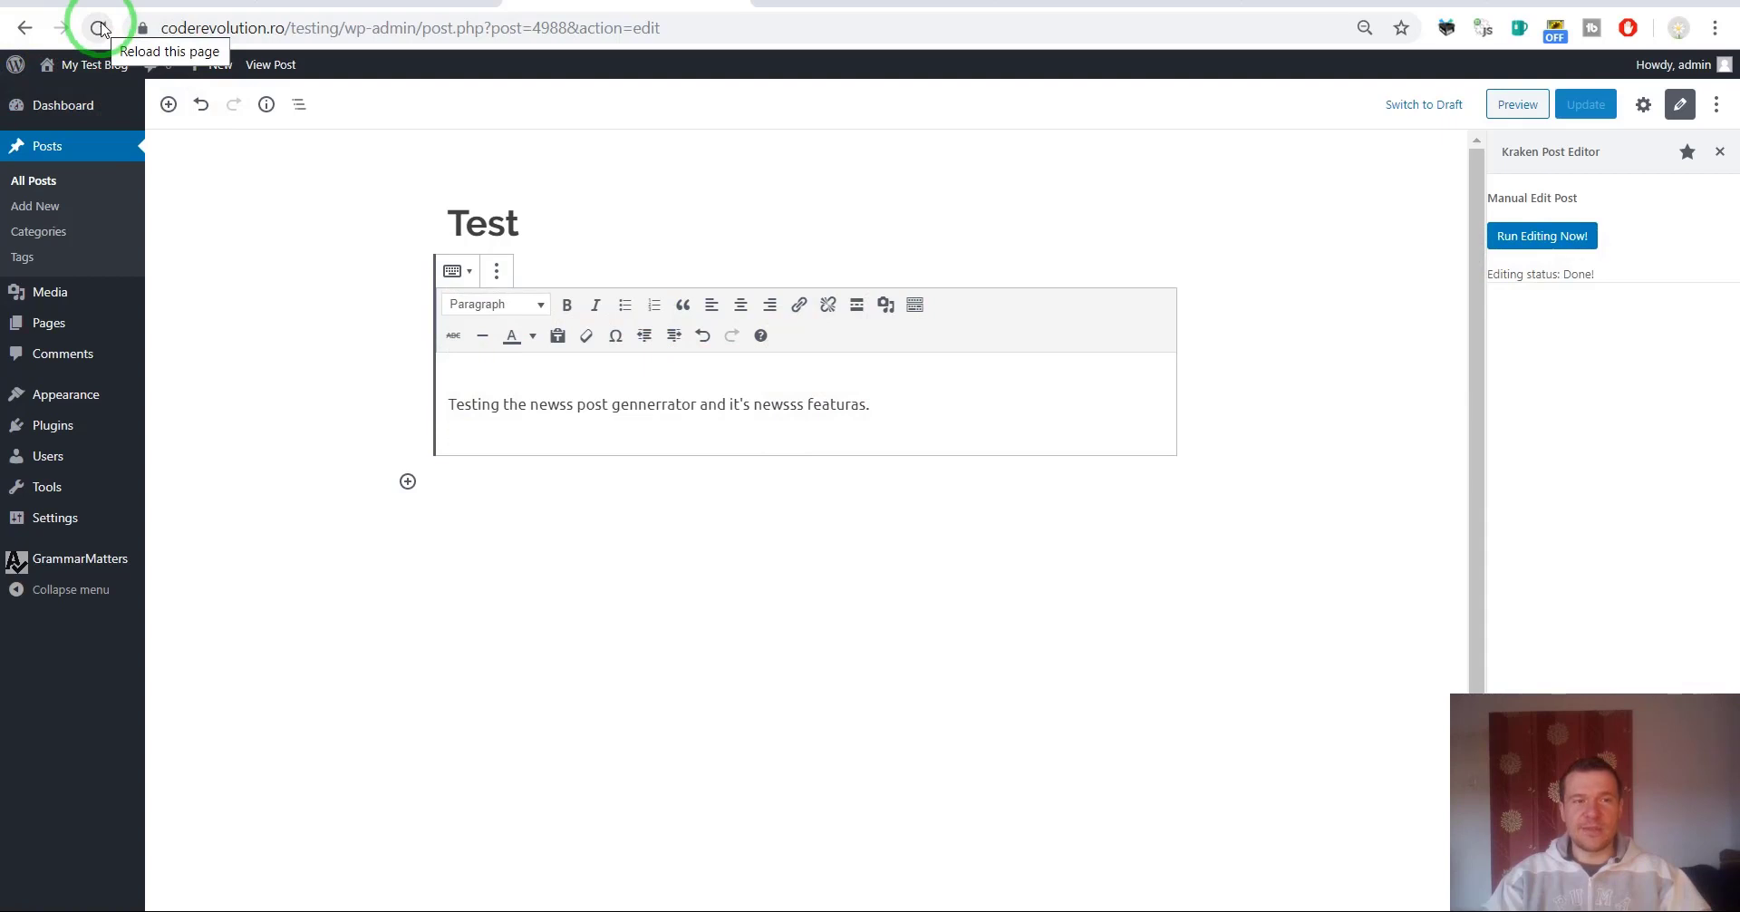
pyautogui.click(100, 28)
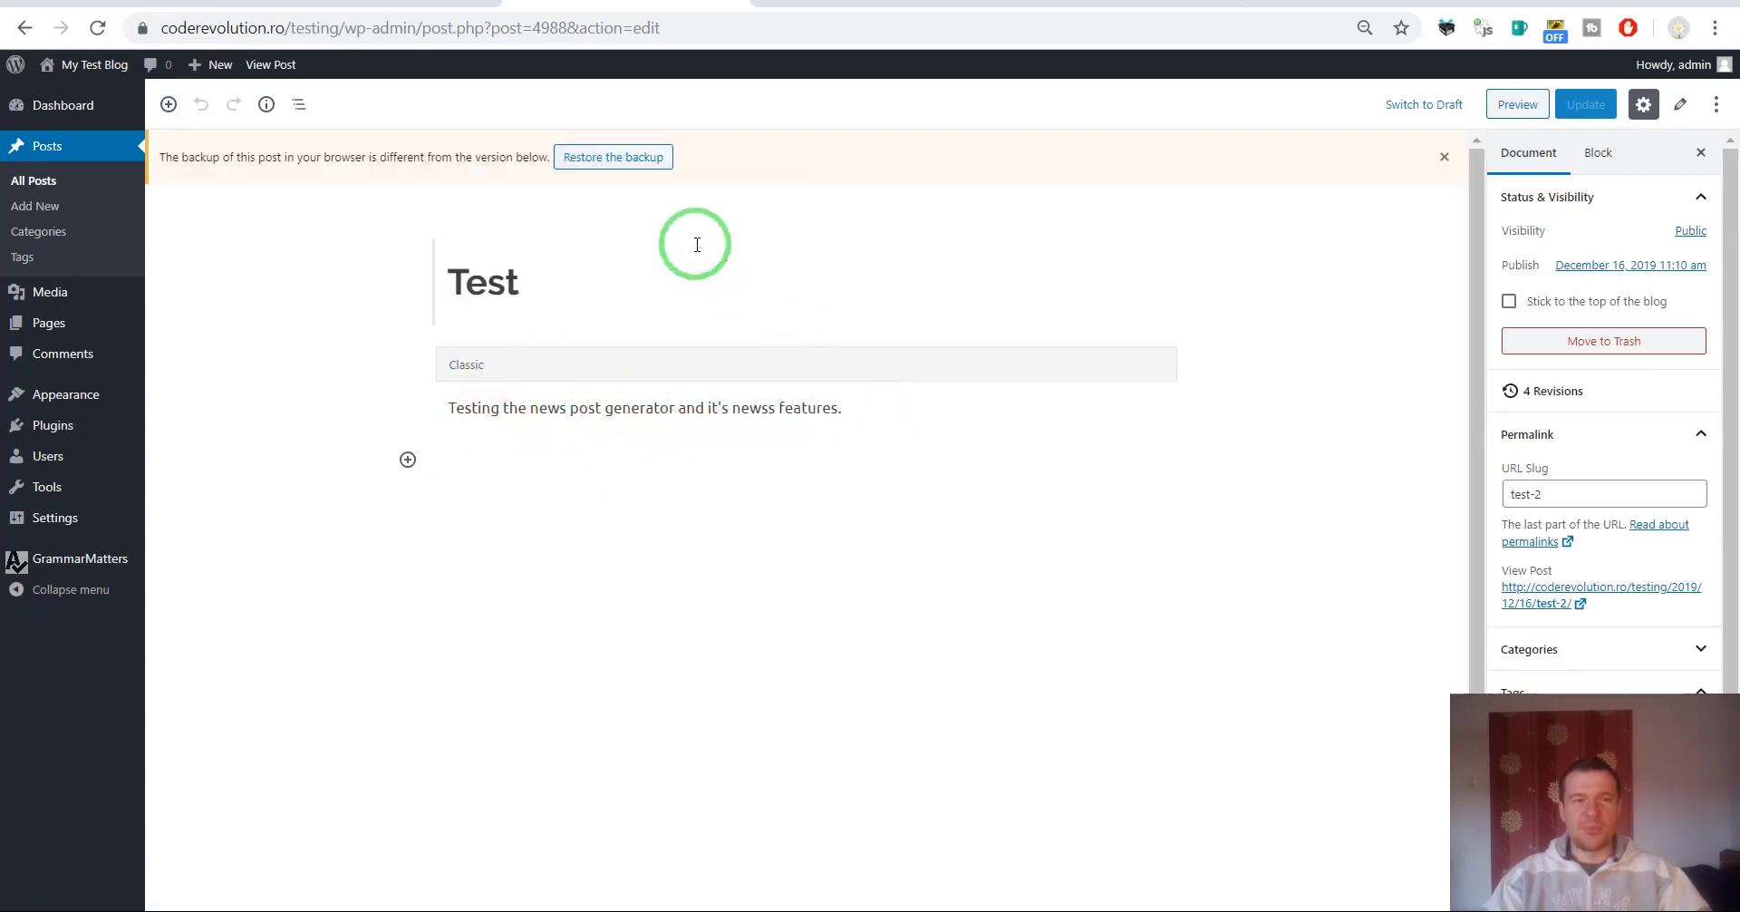
# Open the GrammarMatters Automatic Run settings from the admin sidebar and look through them.
pyautogui.scroll(-1, 385, 357)
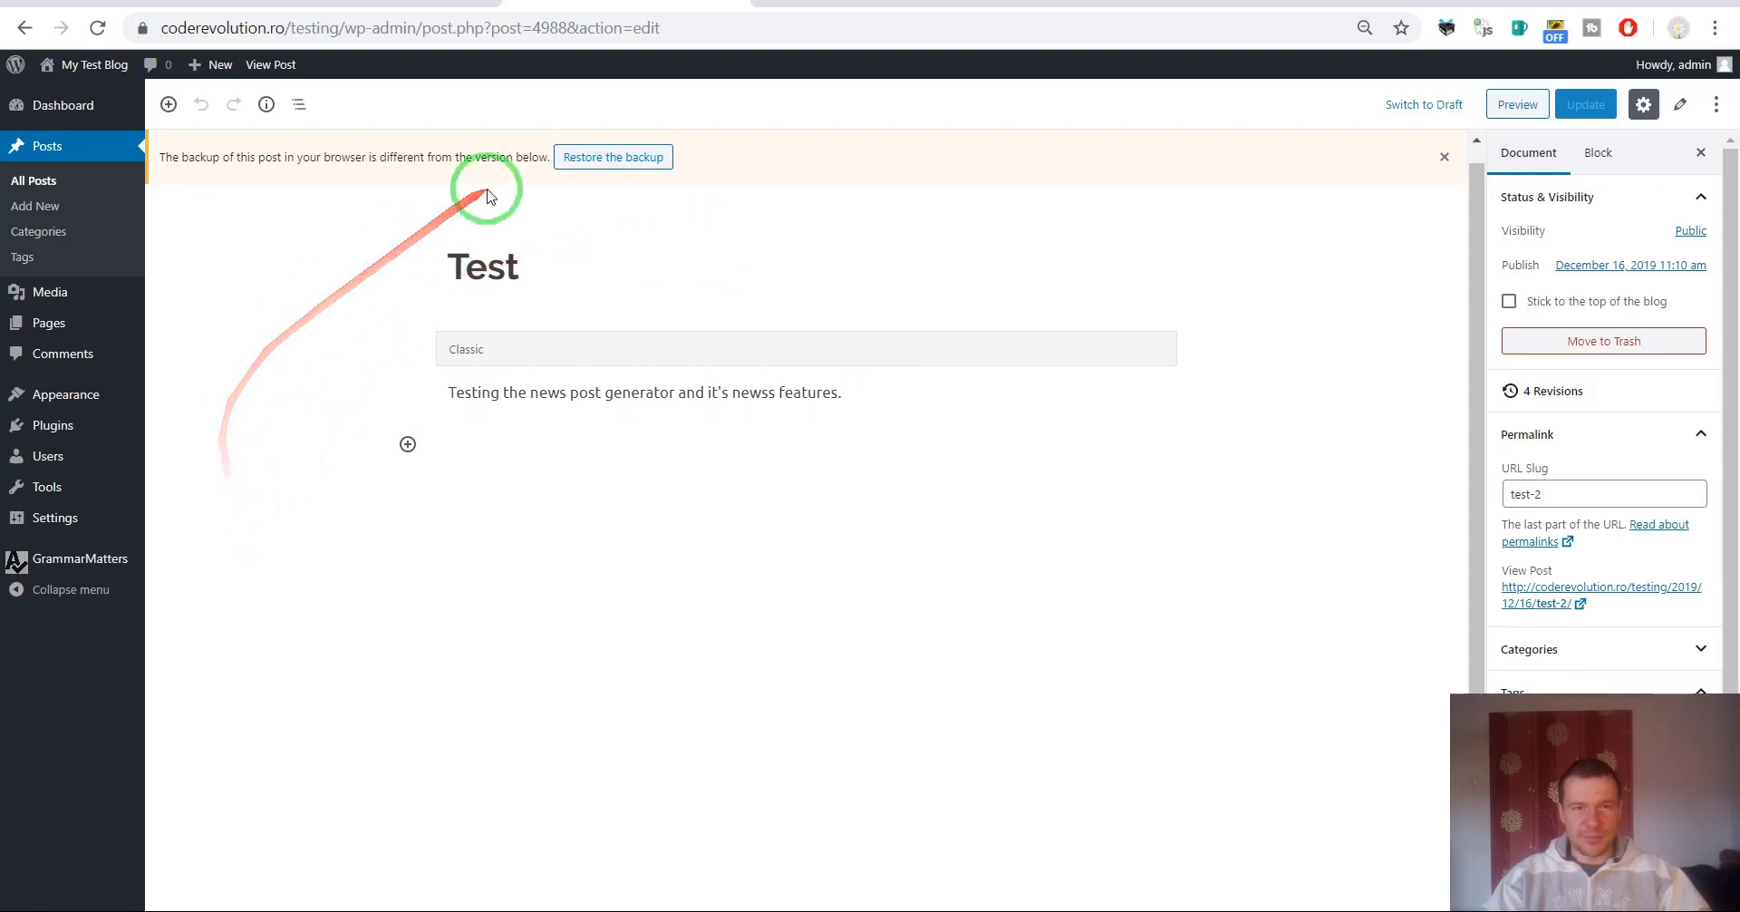
pyautogui.click(78, 560)
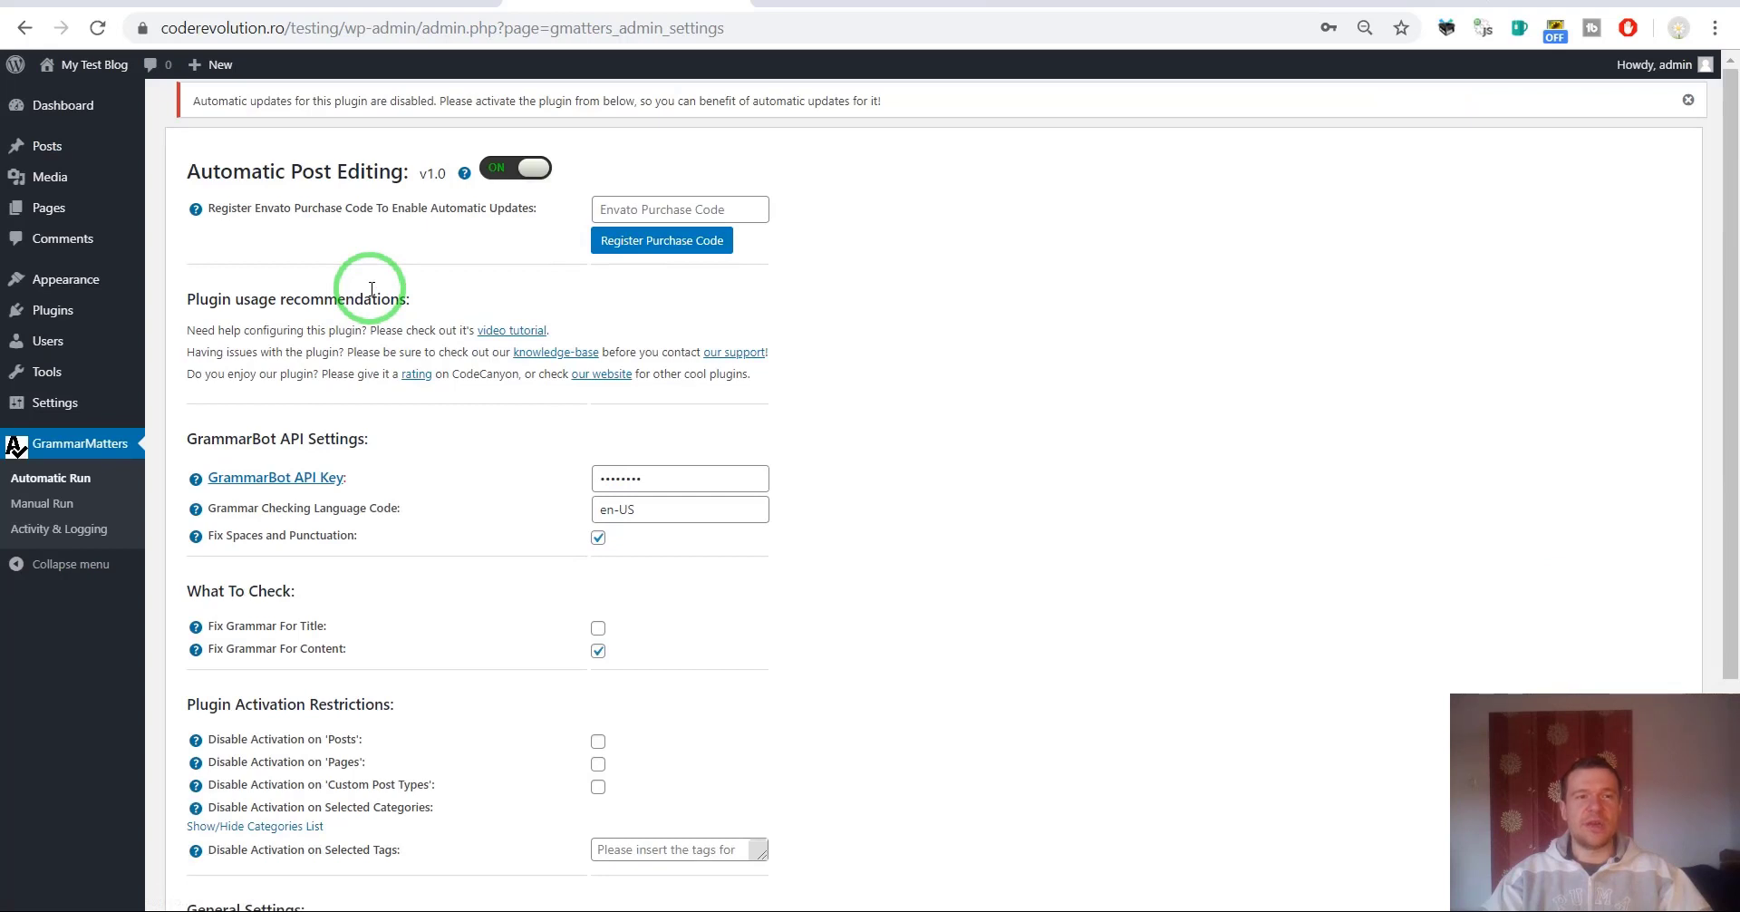
pyautogui.scroll(-2, 362, 349)
pyautogui.scroll(2, 371, 356)
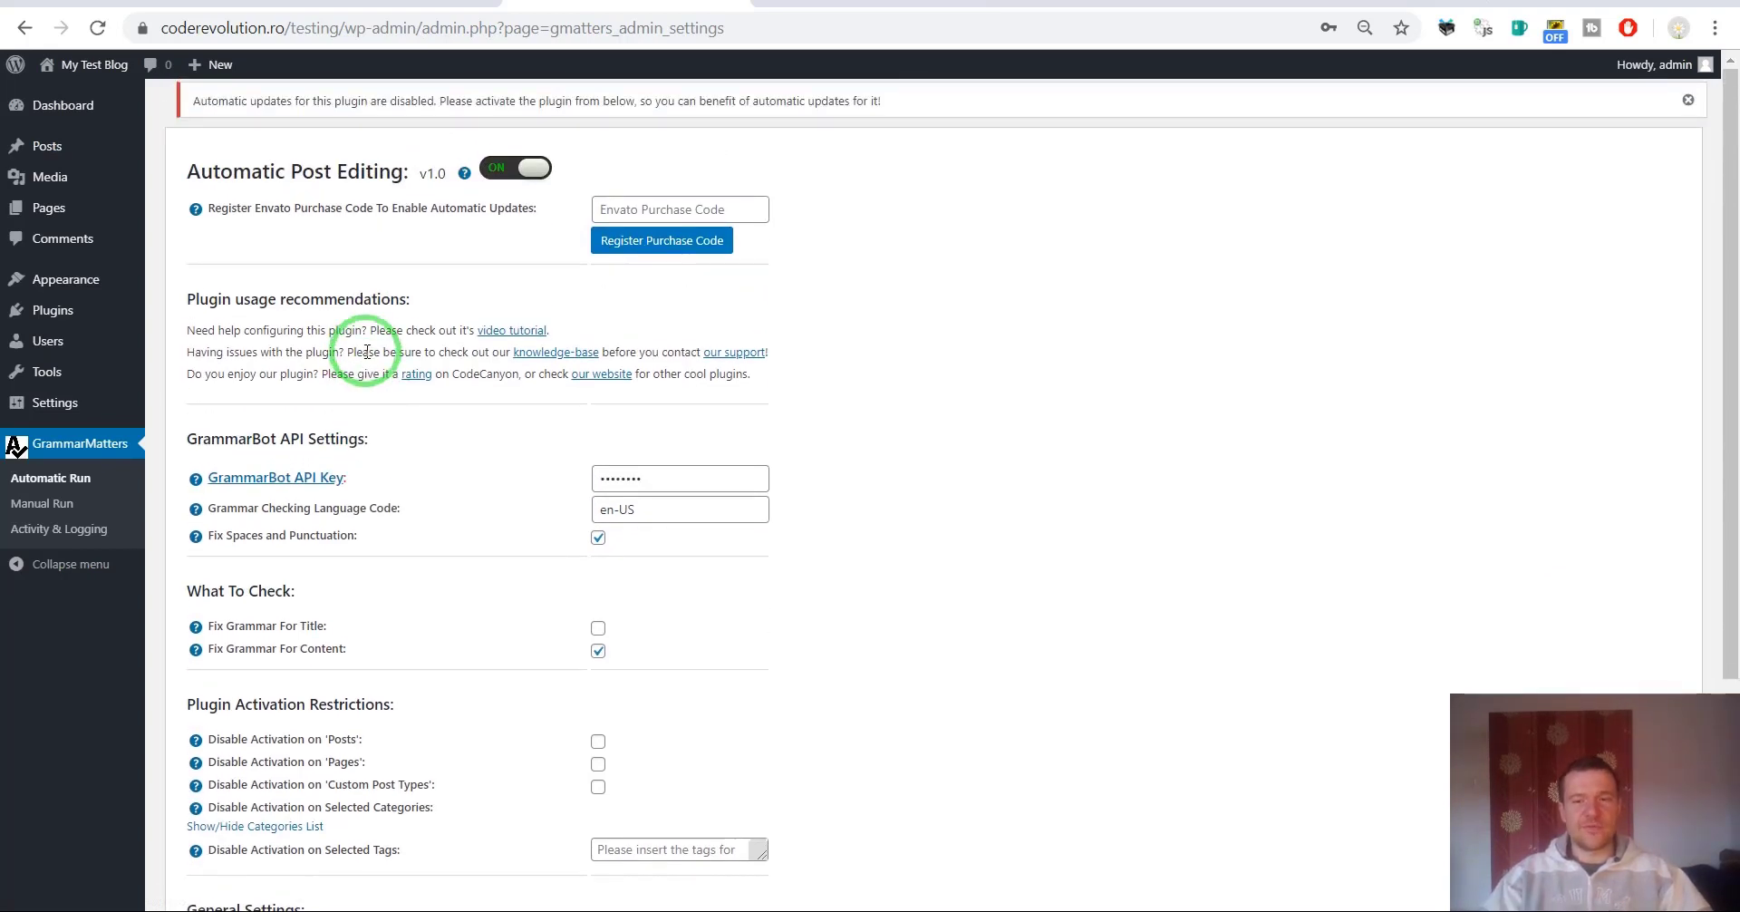